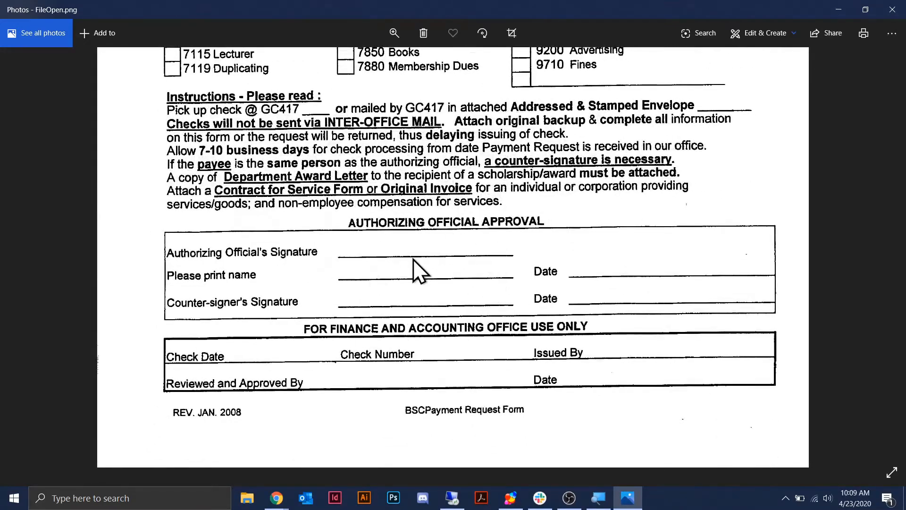
# - Scroll back to the top of the scanned payment request form in Photos
pyautogui.scroll(3, 750, 288)
pyautogui.scroll(9, 750, 289)
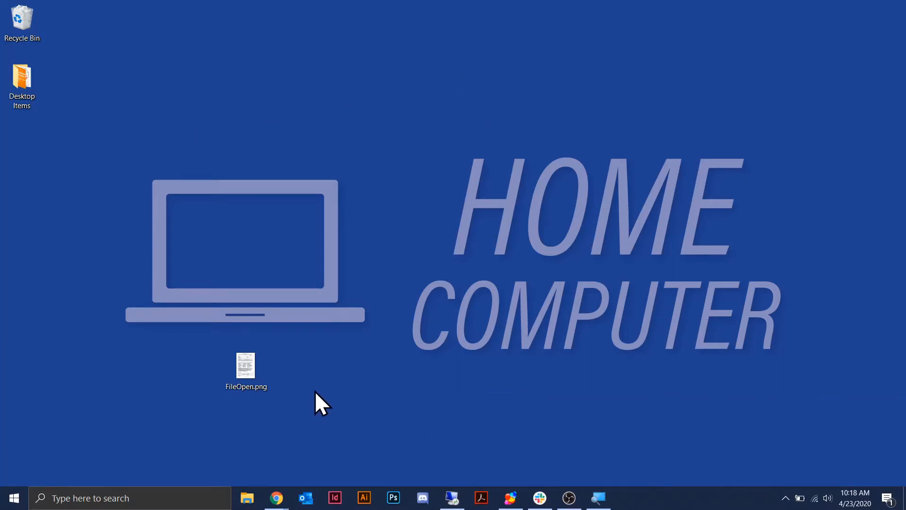
# - Open FileOpen.png from the desktop so it launches in Photoshop
pyautogui.moveTo(164, 307); pyautogui.dragTo(339, 418)
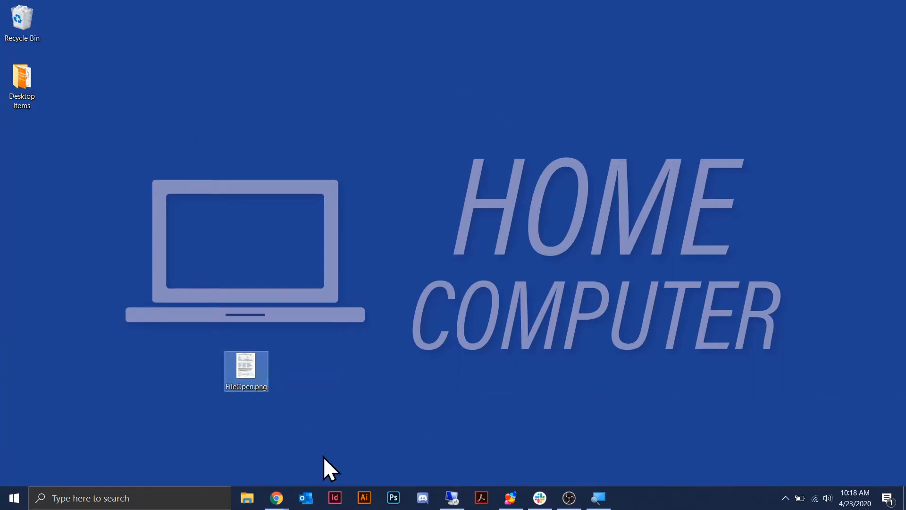
pyautogui.click(327, 443)
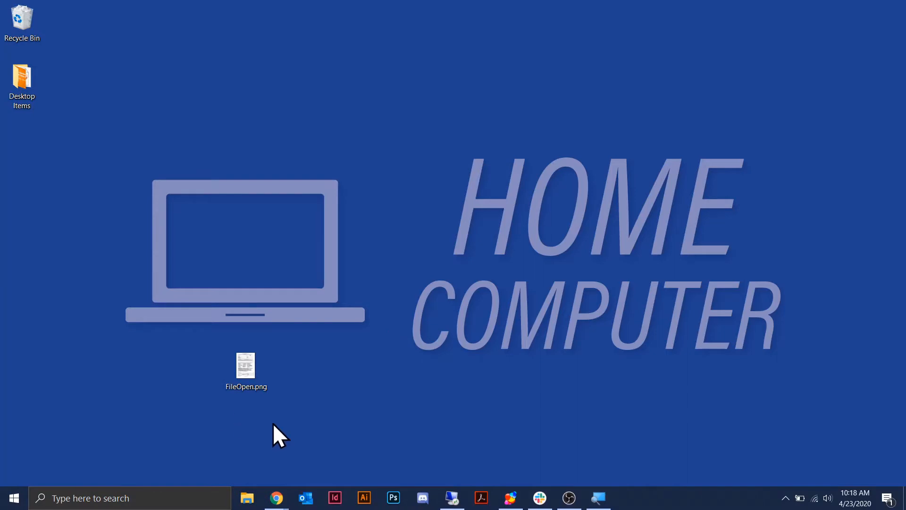
pyautogui.click(246, 364)
pyautogui.doubleClick(245, 363)
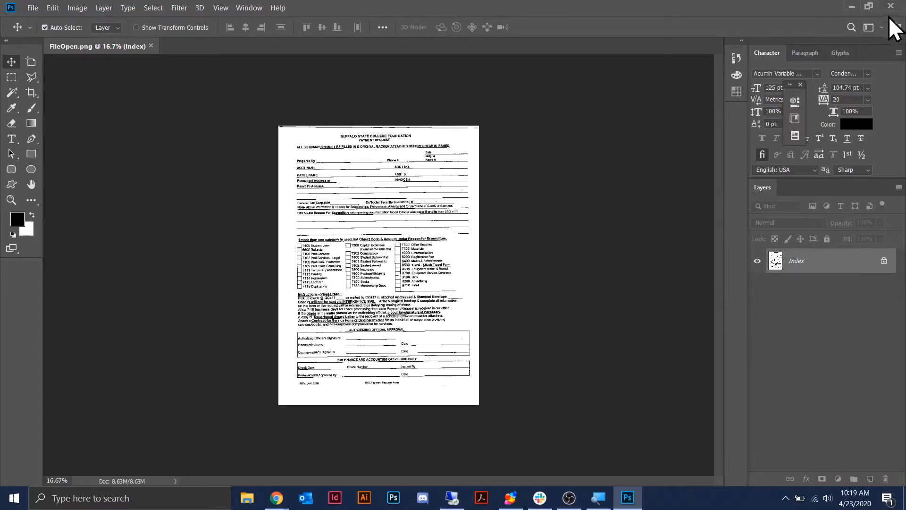
# - Close Photoshop with the window's X button
pyautogui.click(890, 6)
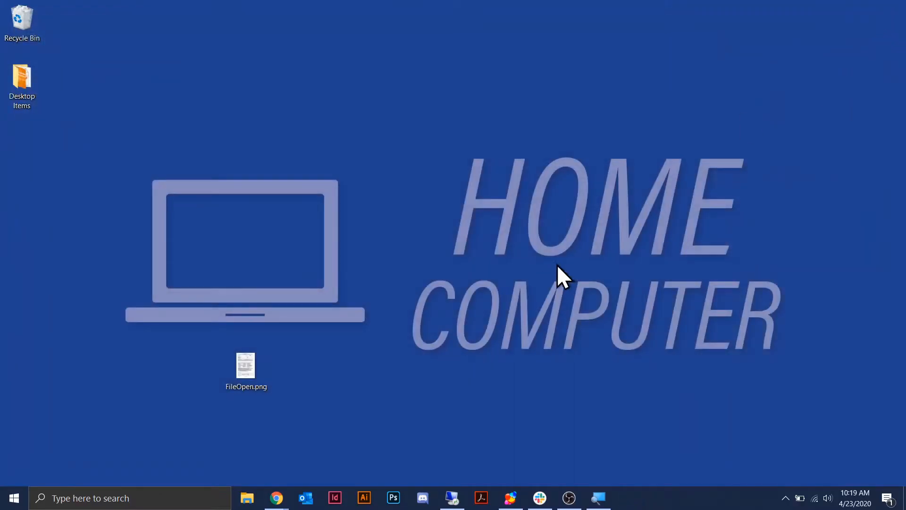
# - Launch Acrobat and open FileOpen.png from the Desktop using All Files, converting it to PDF
pyautogui.click(482, 498)
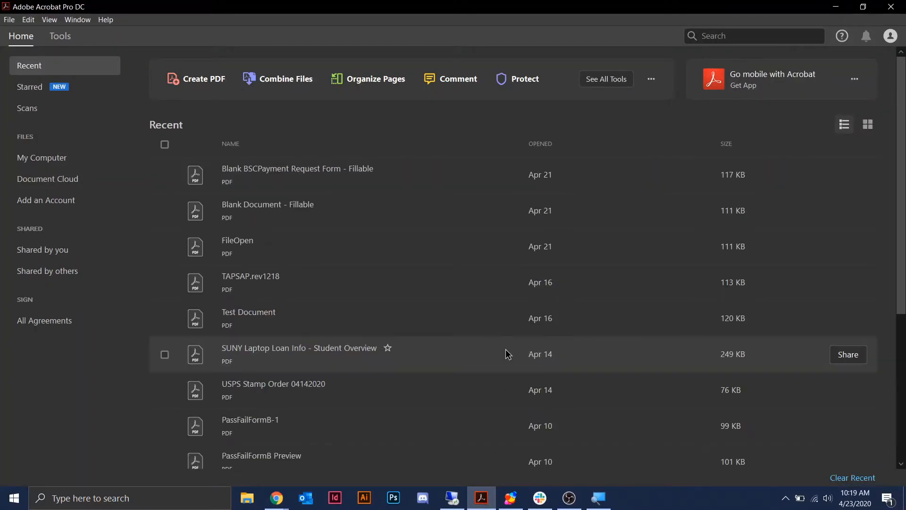
pyautogui.click(10, 21)
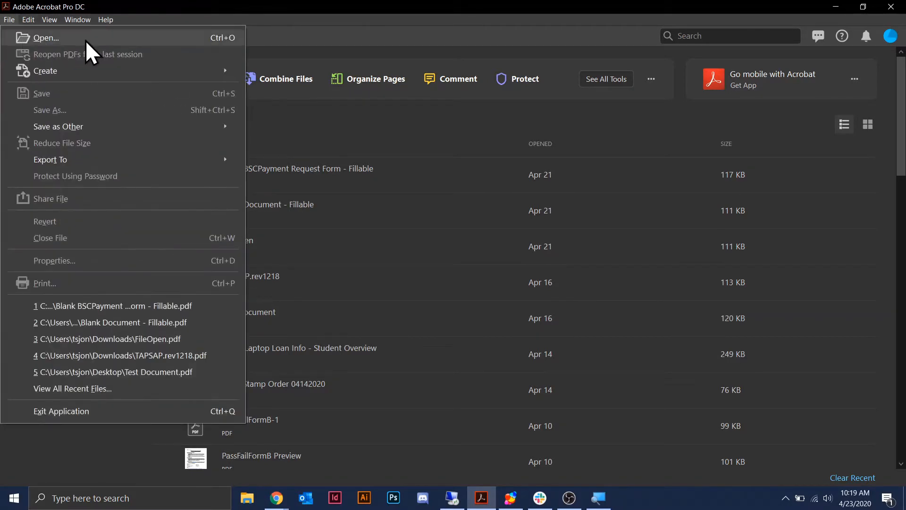
pyautogui.click(86, 41)
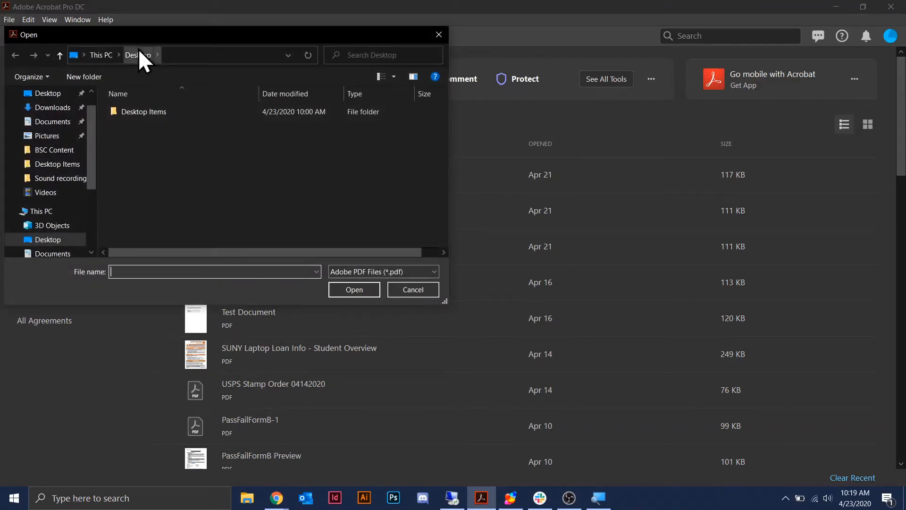
pyautogui.moveTo(118, 127); pyautogui.dragTo(383, 228)
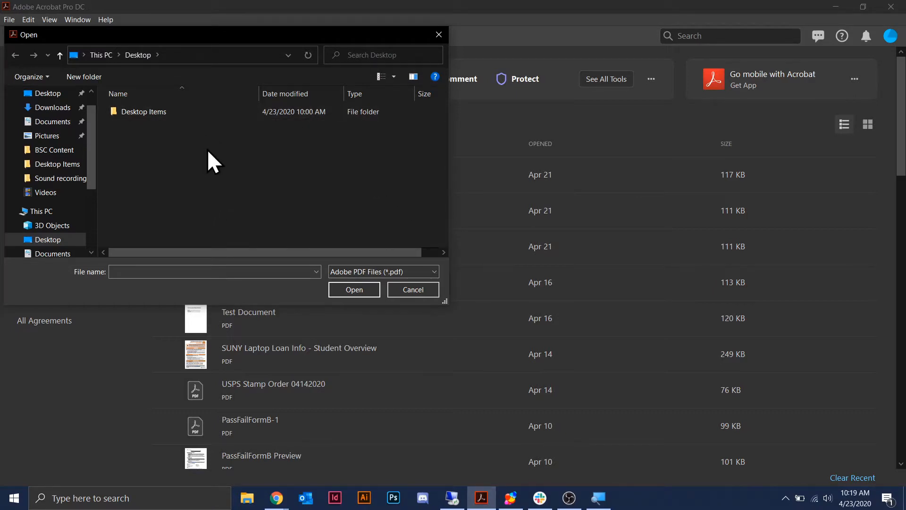
pyautogui.click(434, 271)
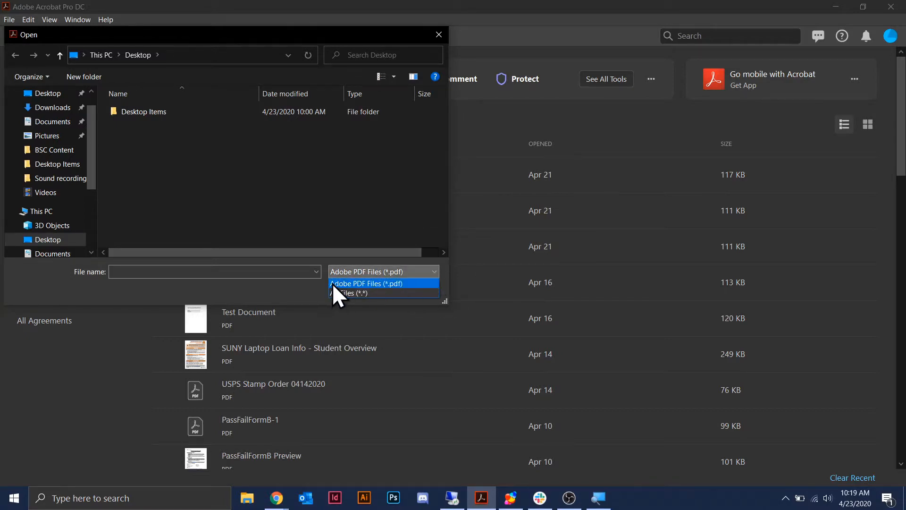
pyautogui.click(389, 293)
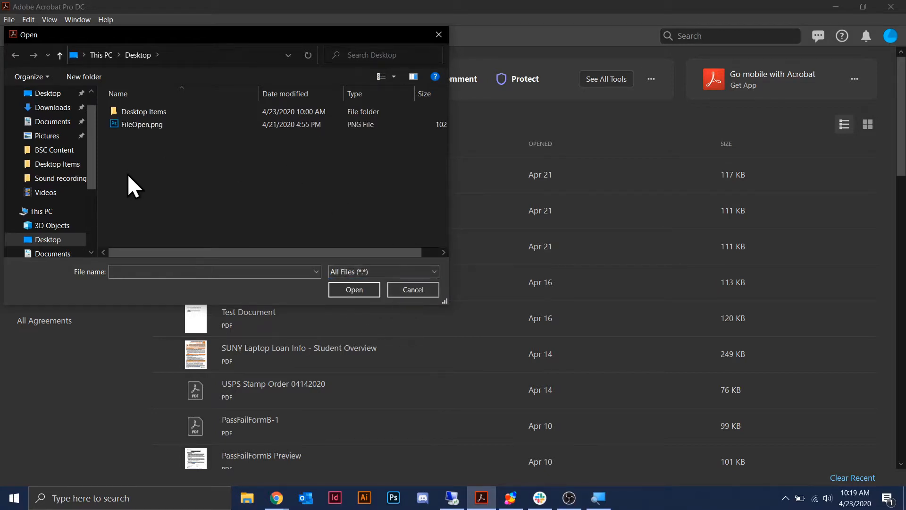
pyautogui.click(148, 126)
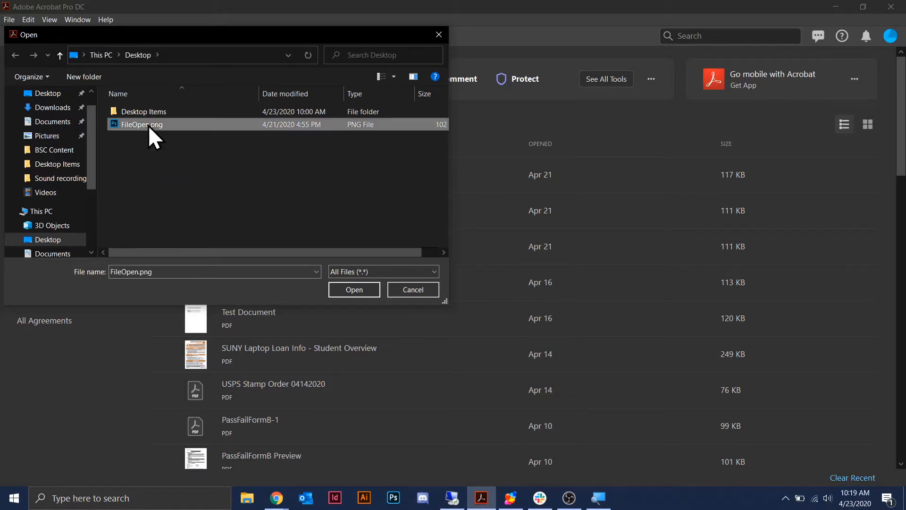
pyautogui.click(359, 290)
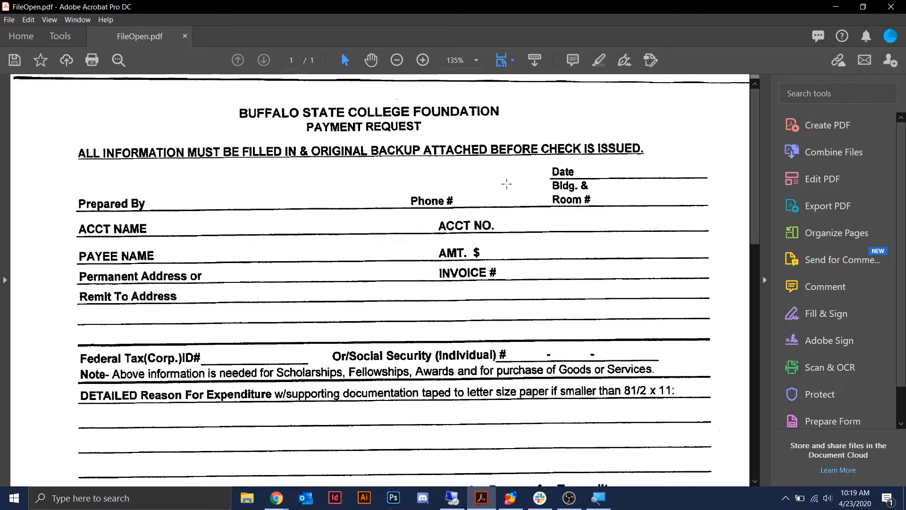
pyautogui.scroll(-10, 376, 238)
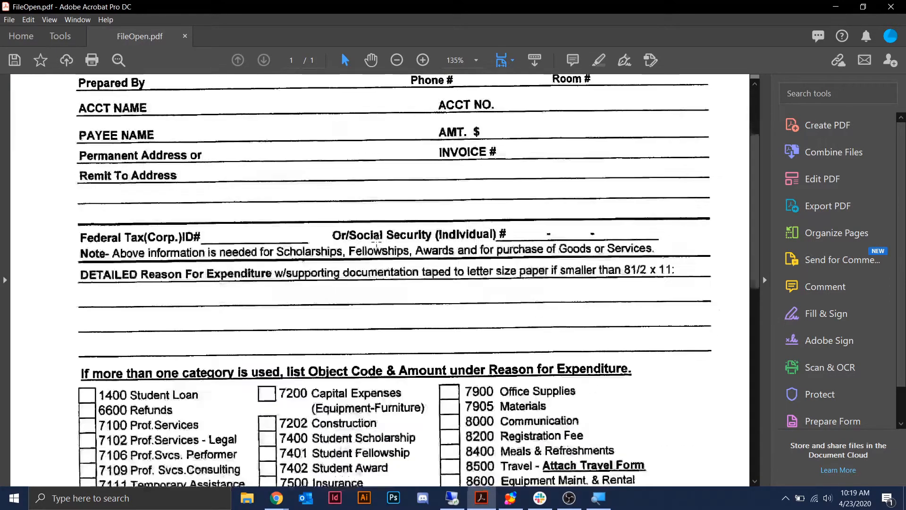
pyautogui.scroll(10, 381, 242)
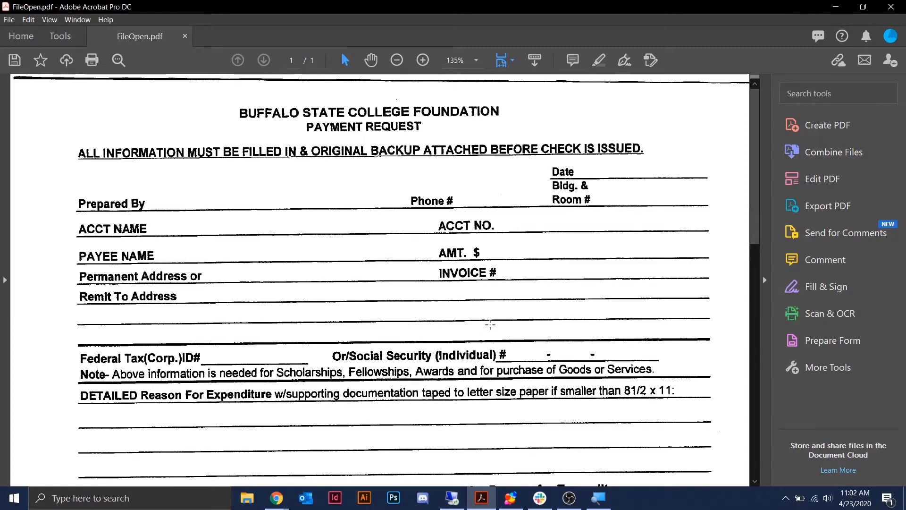
# - Go from the Acrobat Home page to the full Tools page
pyautogui.click(32, 37)
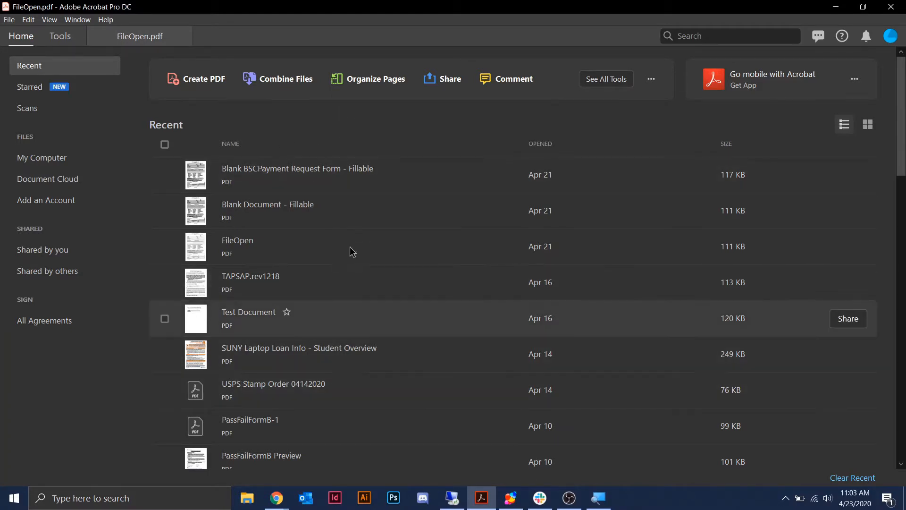
pyautogui.click(61, 40)
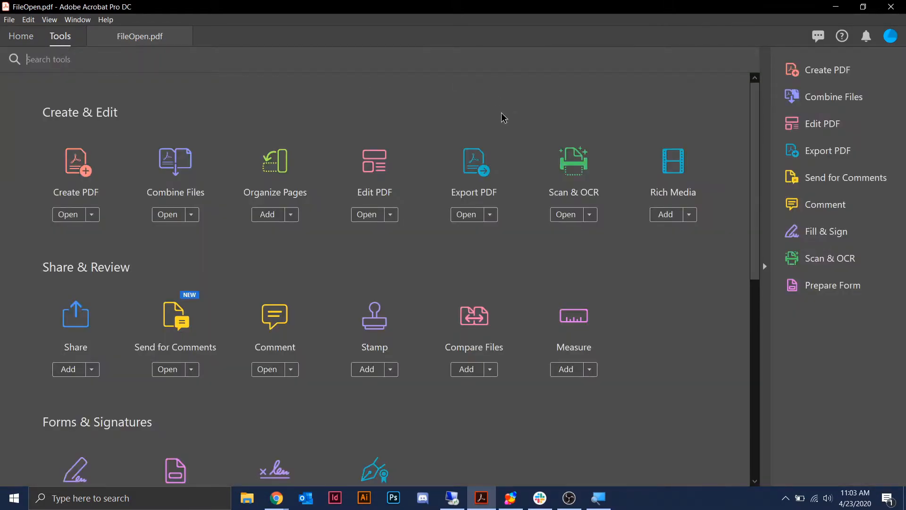
pyautogui.scroll(-8, 504, 118)
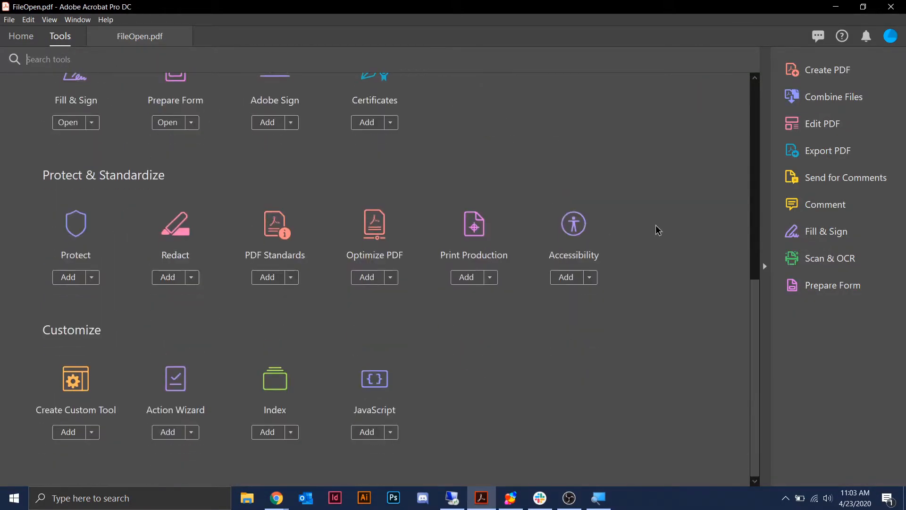
pyautogui.scroll(8, 660, 236)
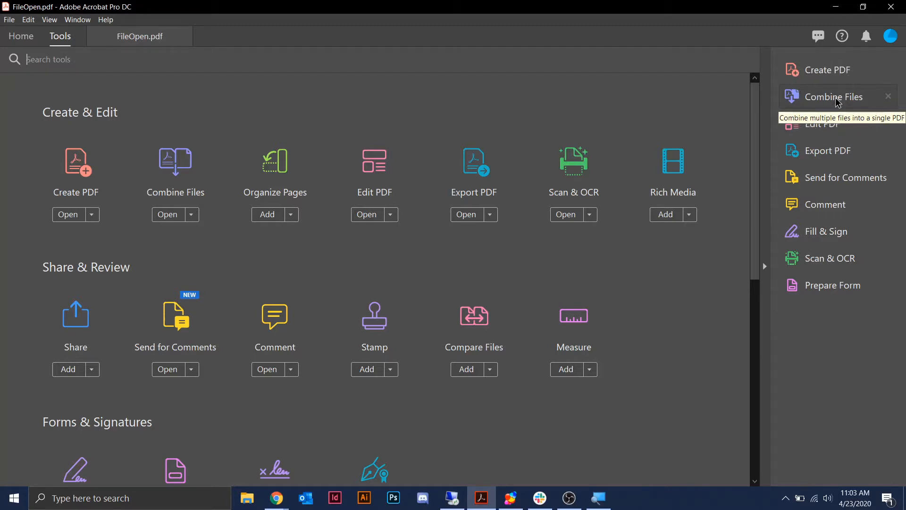
# - Remove and re-add Combine Files, then drag Prepare Form up under Create PDF
pyautogui.click(889, 98)
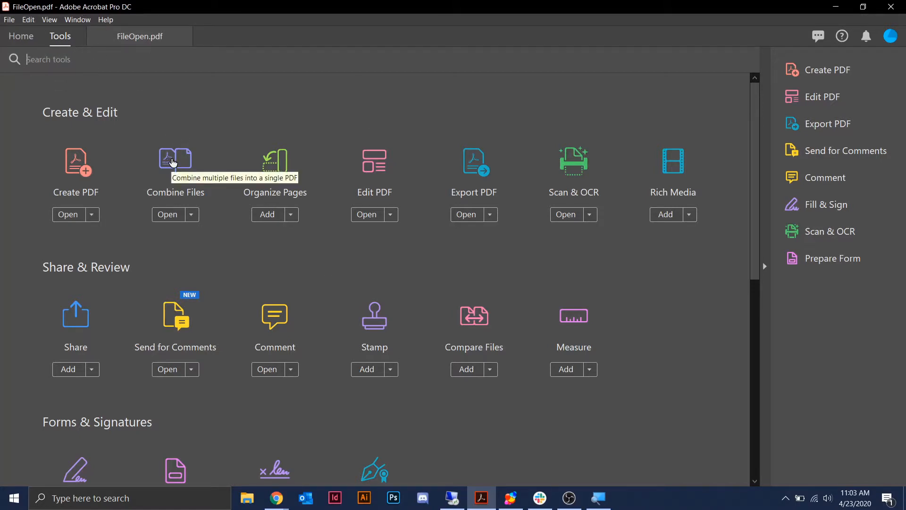
pyautogui.moveTo(173, 163); pyautogui.dragTo(828, 91)
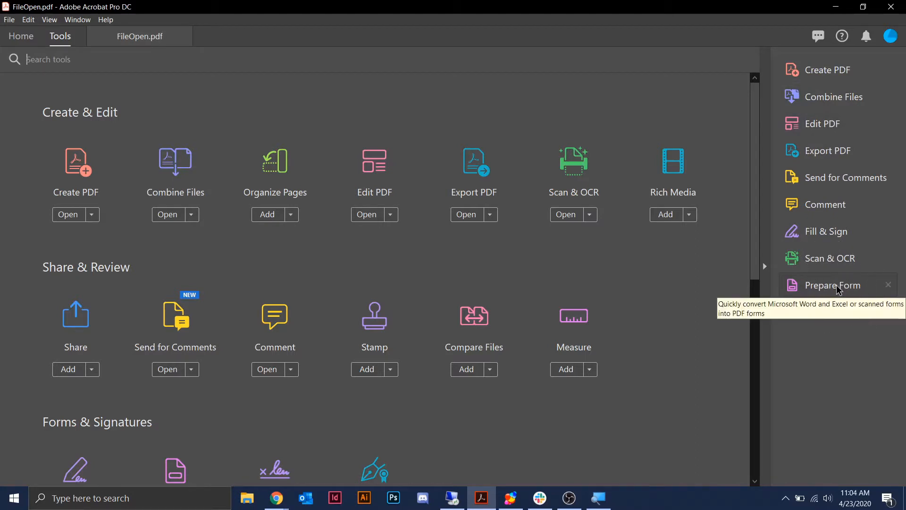
pyautogui.moveTo(834, 293); pyautogui.dragTo(840, 86)
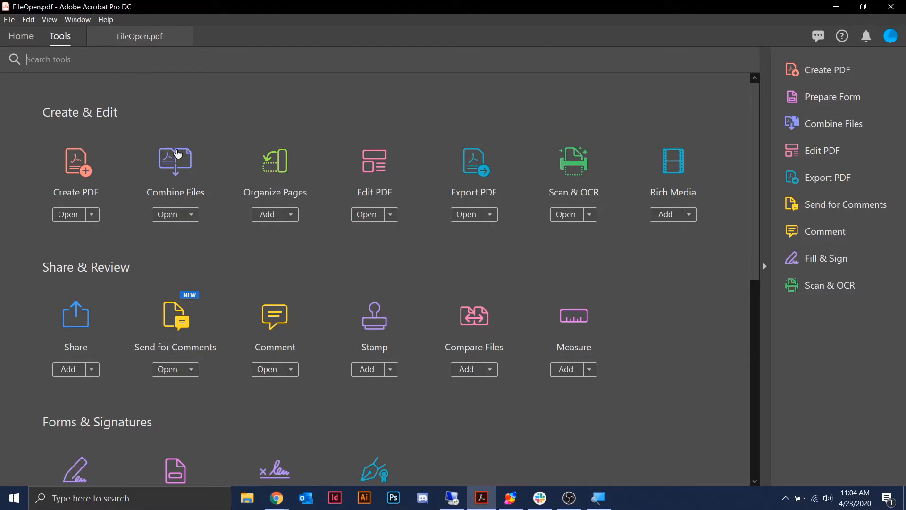
# - Switch back to the FileOpen.pdf document tab after toggling between Home and Tools
pyautogui.click(136, 40)
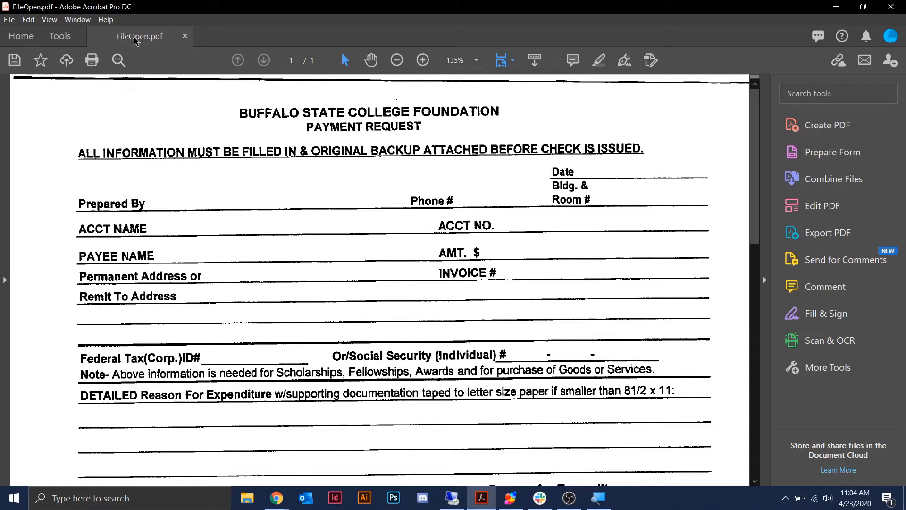
pyautogui.moveTo(135, 40); pyautogui.dragTo(157, 44)
pyautogui.click(60, 36)
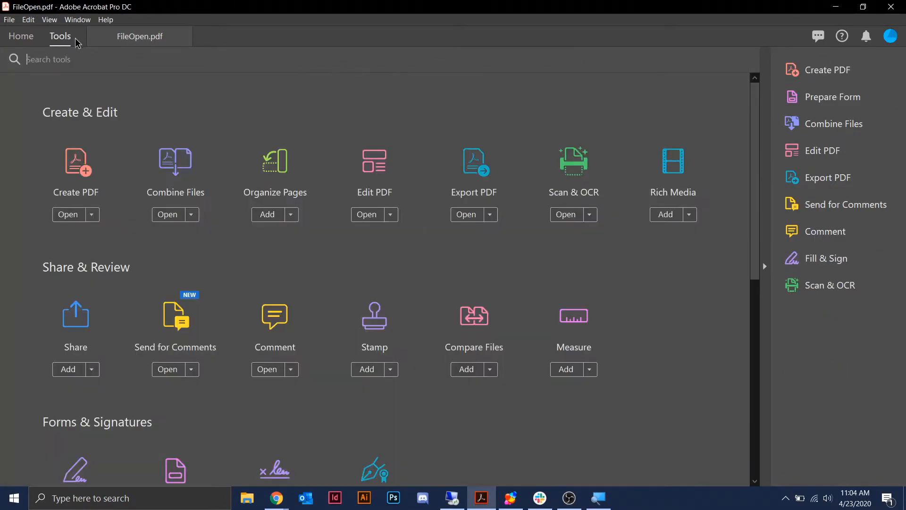
pyautogui.click(22, 36)
pyautogui.click(57, 37)
pyautogui.click(130, 38)
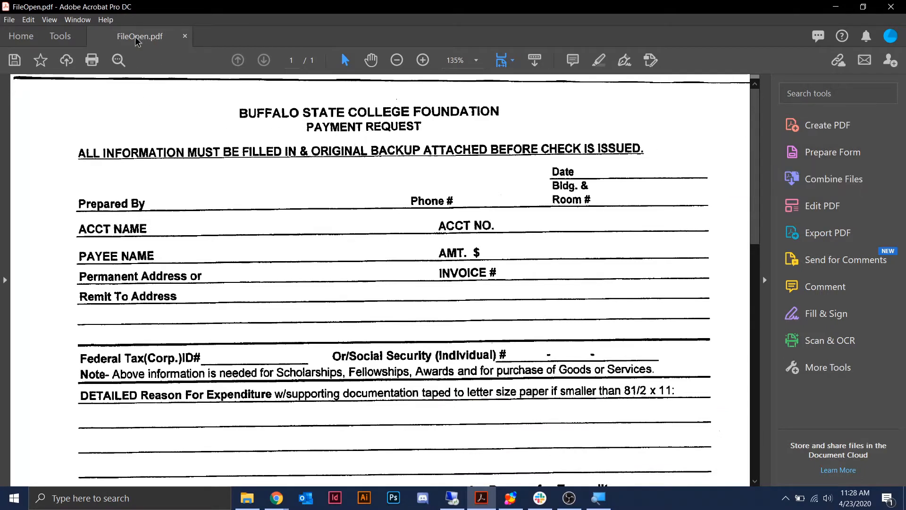
pyautogui.moveTo(141, 41); pyautogui.dragTo(152, 41)
# - Launch Prepare Form on FileOpen.pdf and start building the form
pyautogui.click(880, 160)
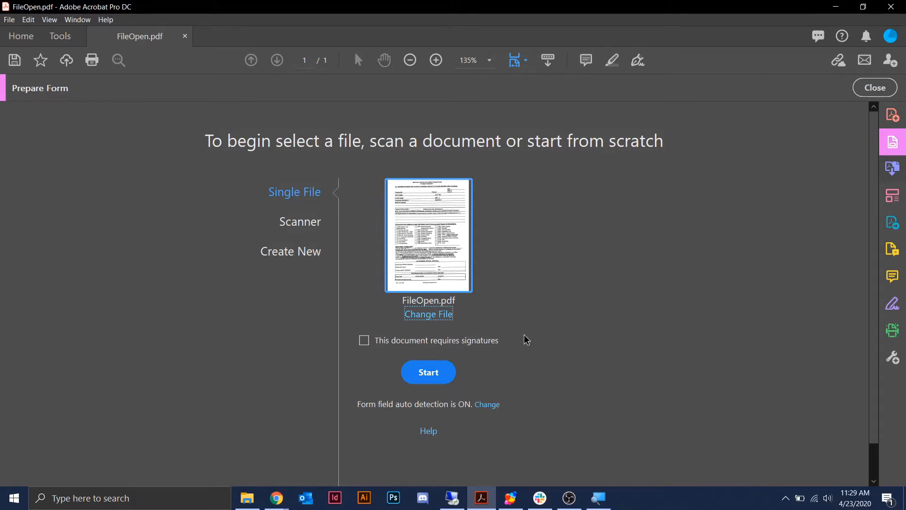
pyautogui.click(450, 376)
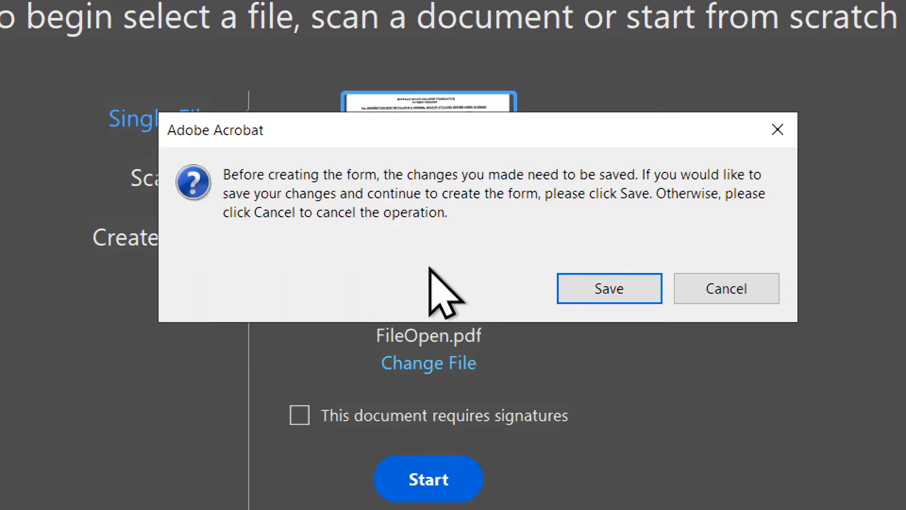
# - Agree to save FileOpen.pdf's changes before the form is created
pyautogui.click(615, 290)
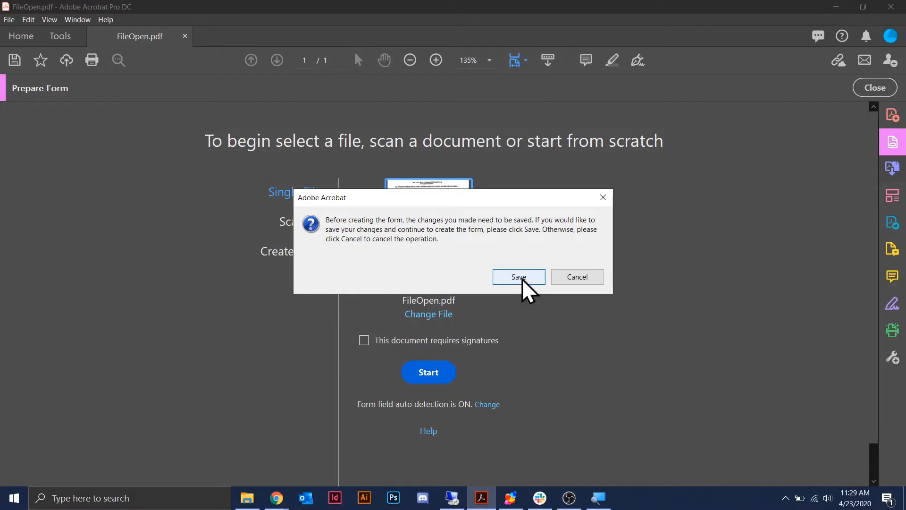
pyautogui.click(519, 277)
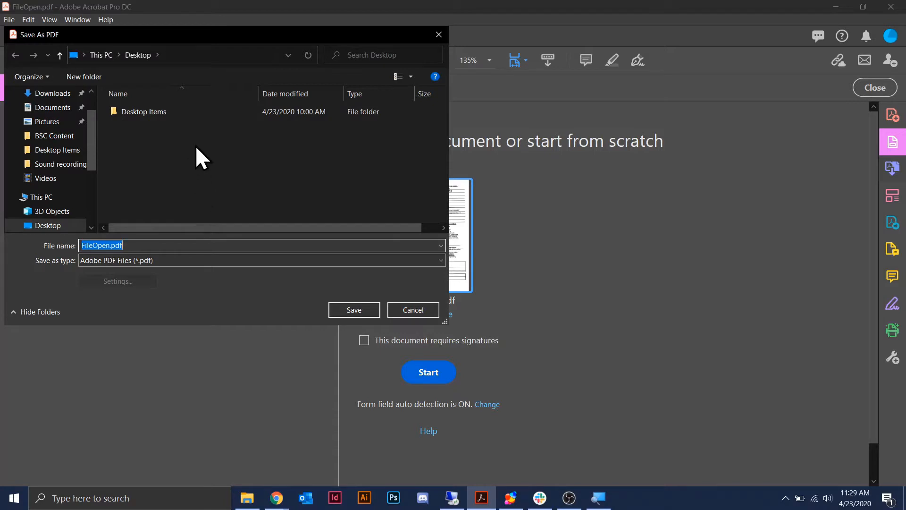
pyautogui.press('ctrl')
# - Save the file as FileOpen.pdf on the Desktop and scroll through the detected form
pyautogui.click(364, 309)
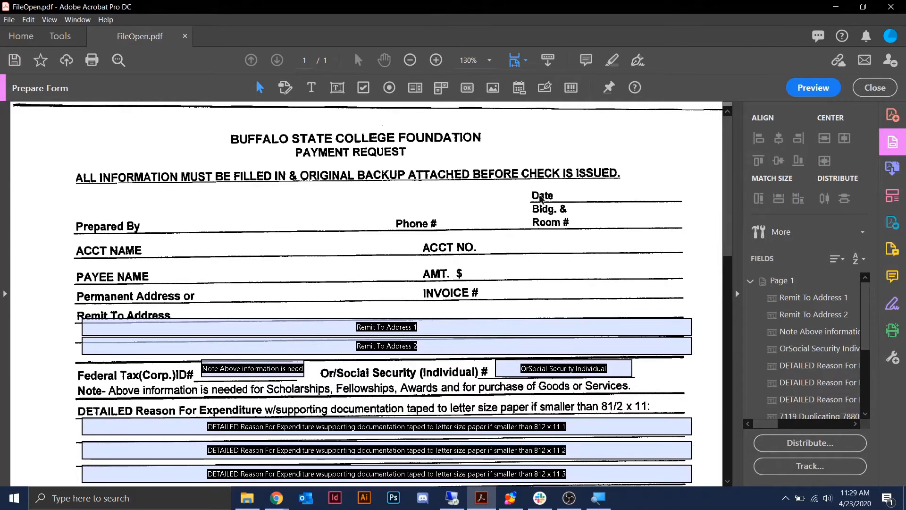
pyautogui.scroll(-2, 681, 289)
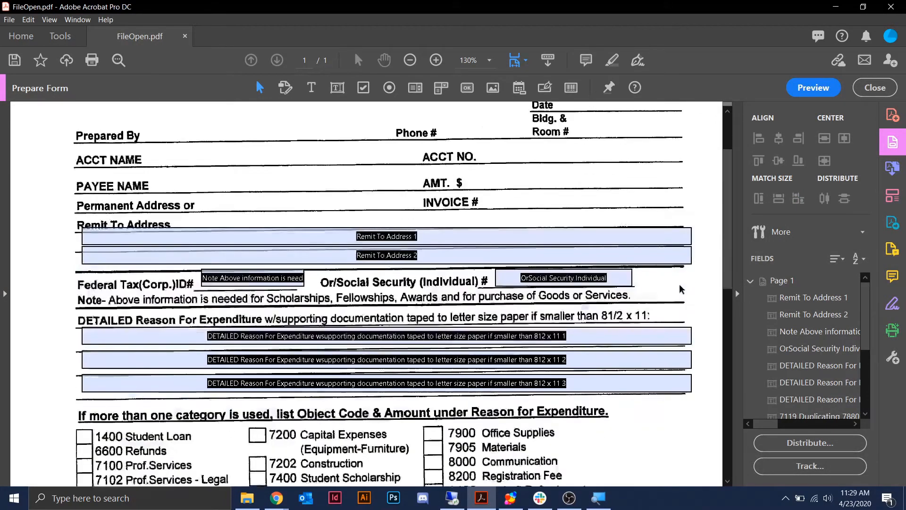
pyautogui.scroll(-3, 681, 289)
pyautogui.scroll(2, 681, 288)
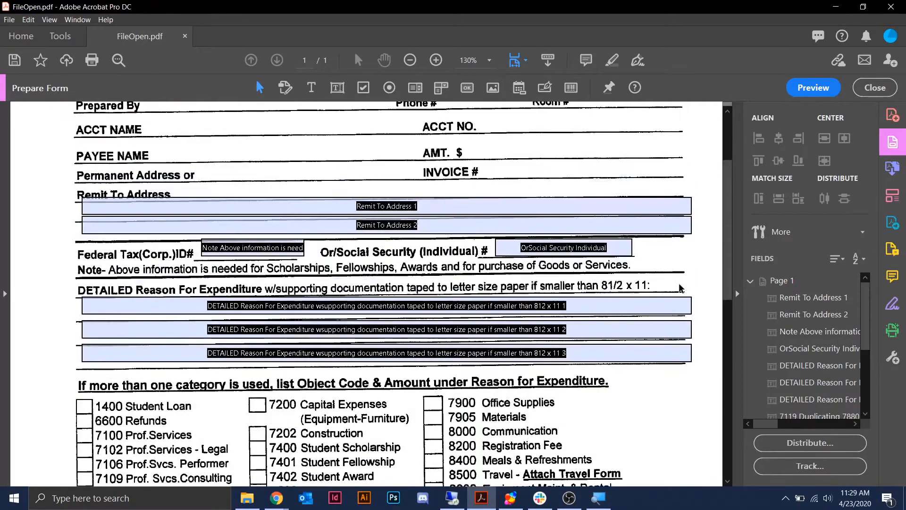
pyautogui.scroll(1, 681, 288)
# - Check the Remit To Address 1 and 2 fields and the field below the object code checklist
pyautogui.click(414, 259)
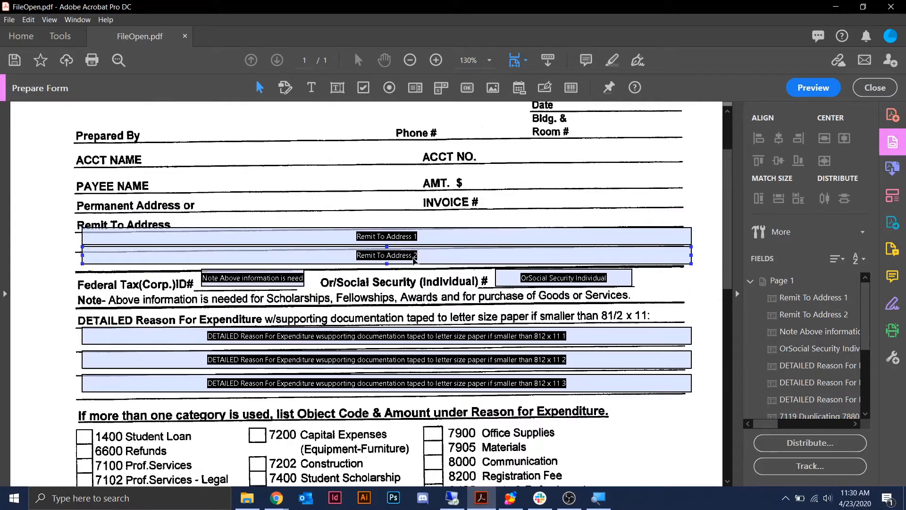
pyautogui.click(439, 243)
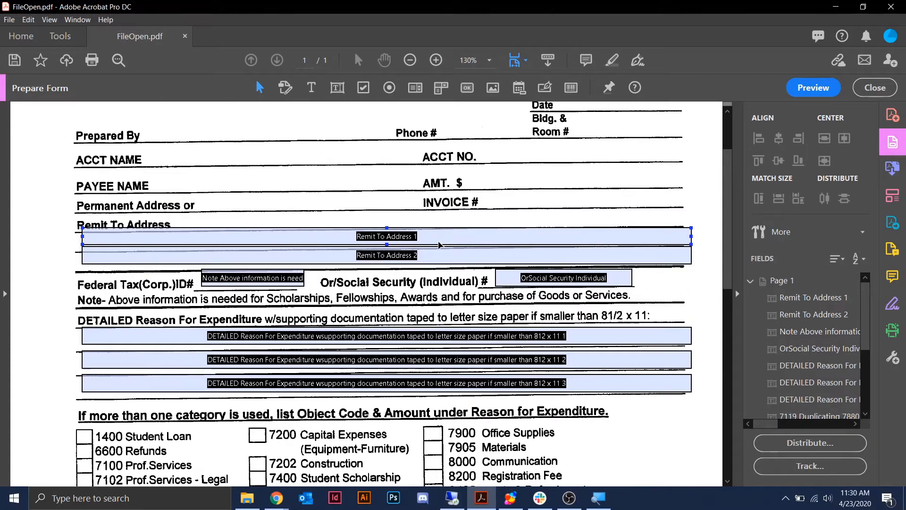
pyautogui.scroll(2, 438, 244)
pyautogui.scroll(-4, 444, 248)
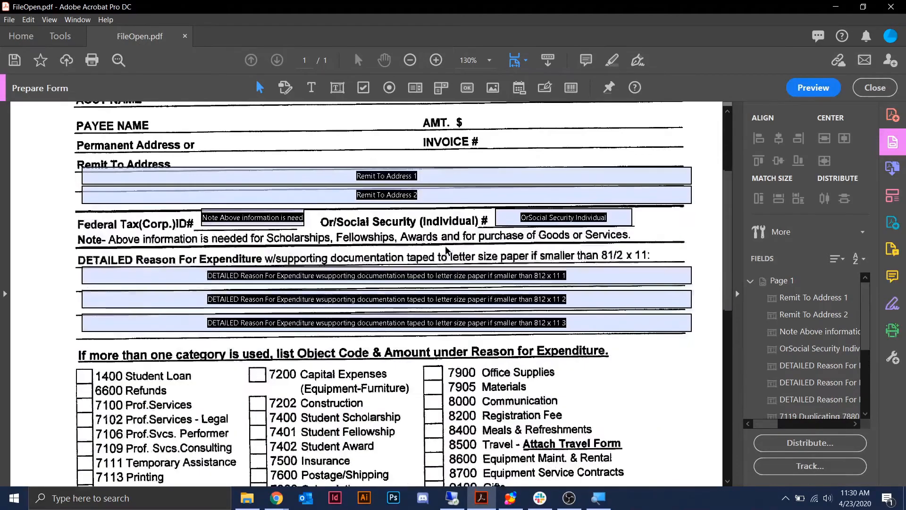
pyautogui.scroll(-3, 447, 250)
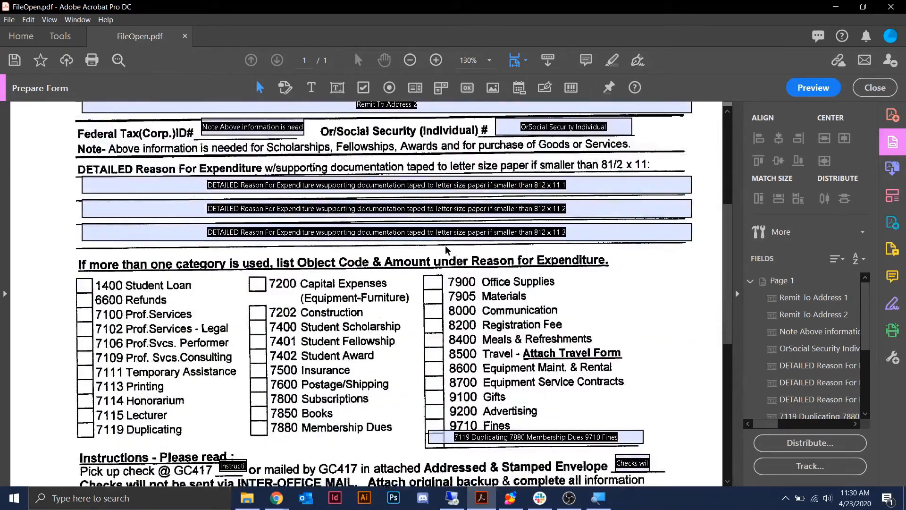
pyautogui.scroll(-6, 447, 250)
pyautogui.click(448, 256)
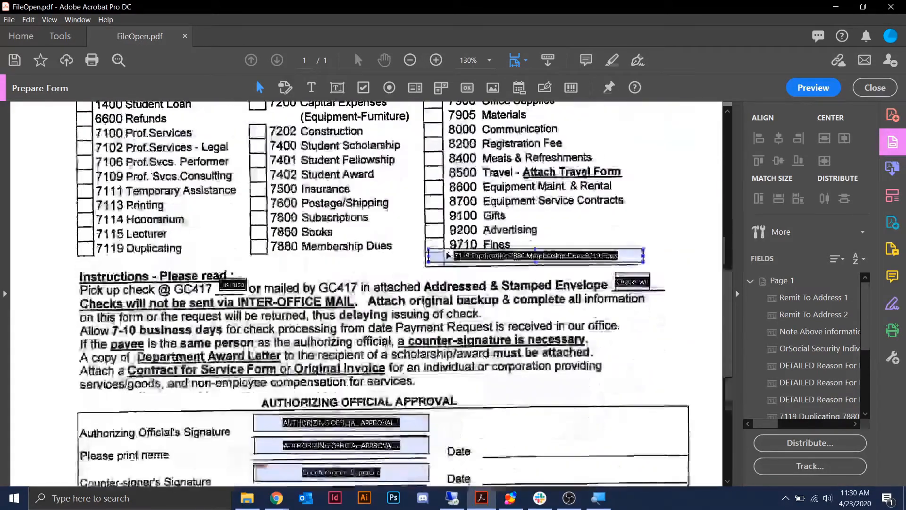
pyautogui.scroll(7, 383, 289)
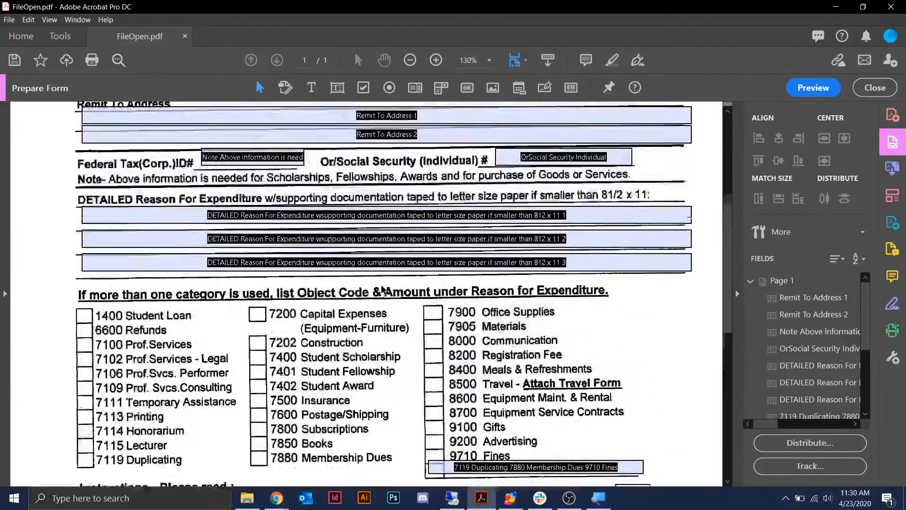
pyautogui.scroll(7, 383, 290)
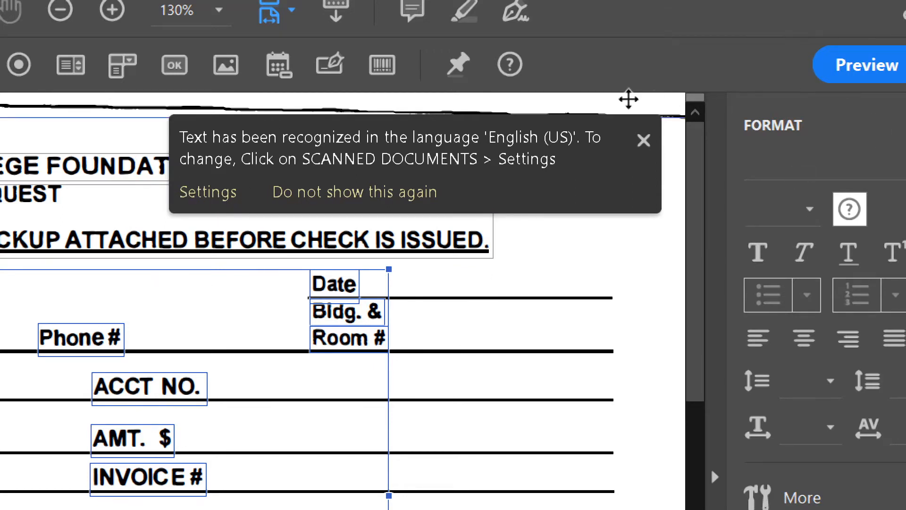
# - Close the text-recognition notice and review the detected fields down to the signature and finance sections
pyautogui.click(644, 140)
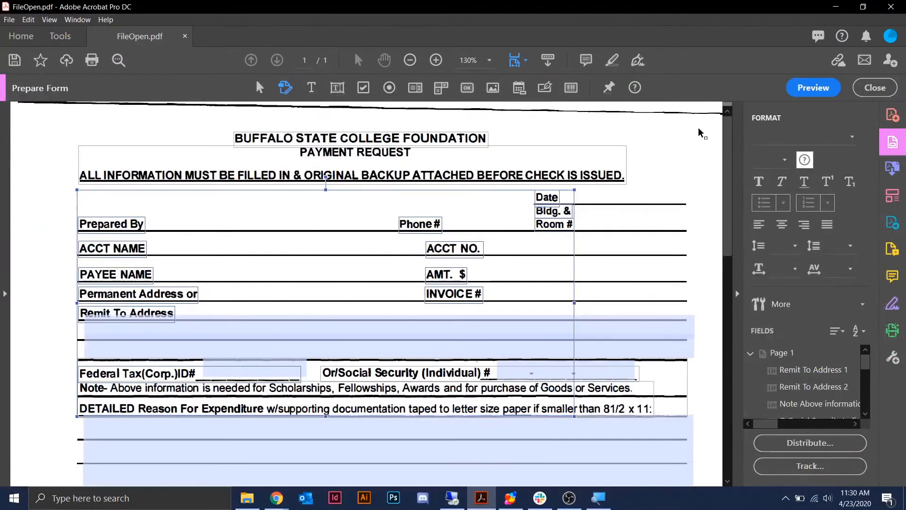
pyautogui.scroll(-3, 418, 281)
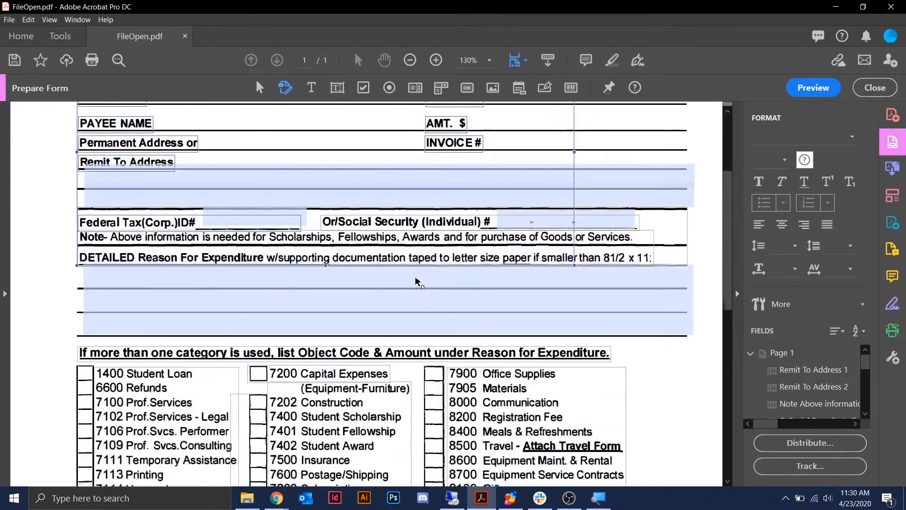
pyautogui.scroll(-3, 417, 282)
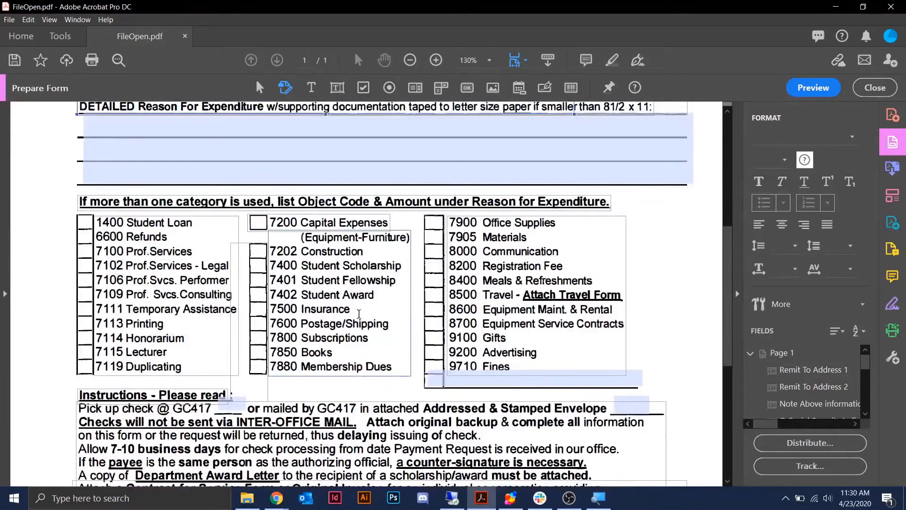
pyautogui.scroll(-4, 411, 402)
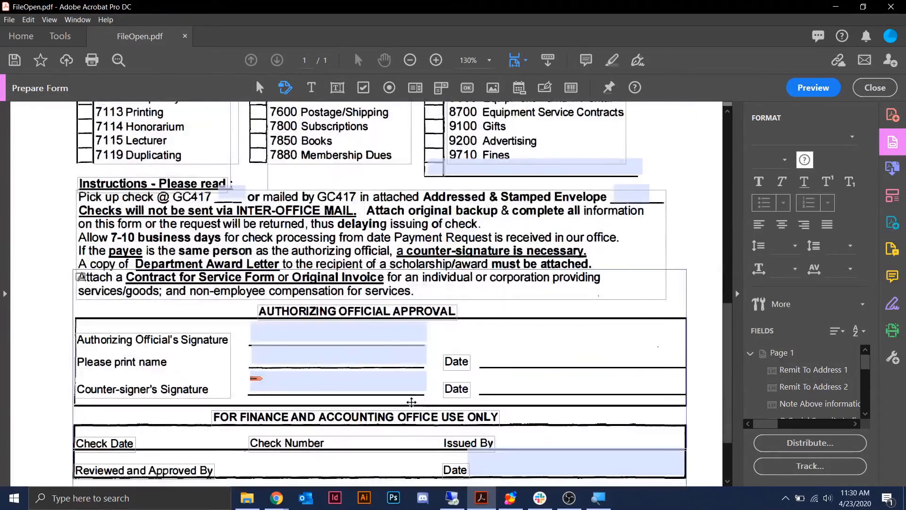
pyautogui.scroll(10, 411, 401)
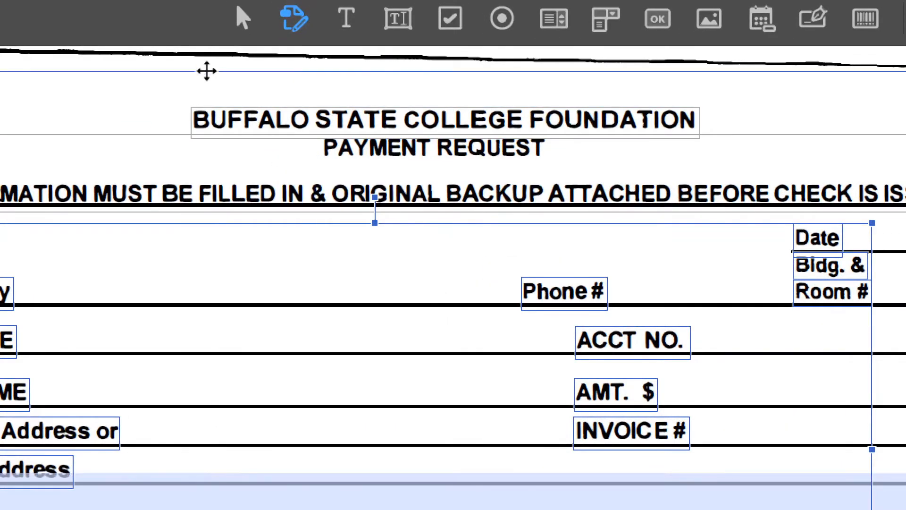
# - Retype BUFFALO and STATE in the foundation heading, undo the edits, and deselect the heading
pyautogui.click(243, 124)
pyautogui.doubleClick(243, 123)
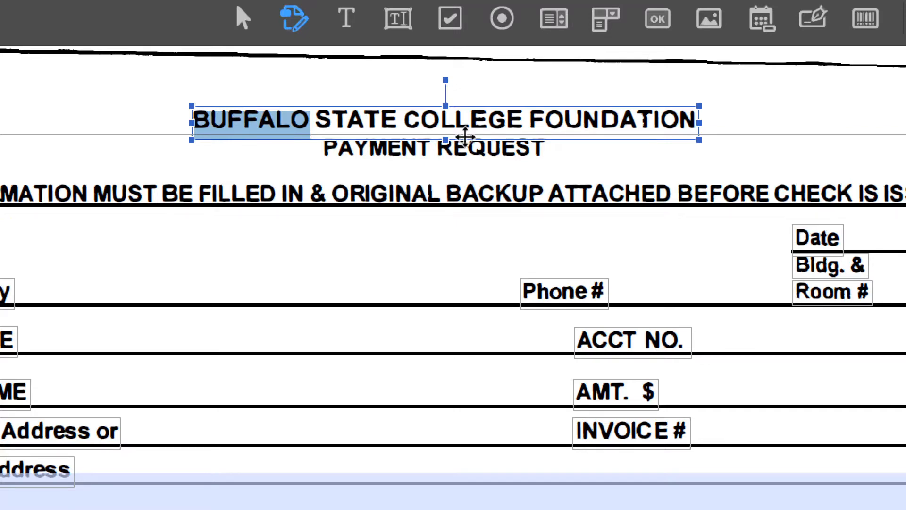
pyautogui.write('BUFFALO')
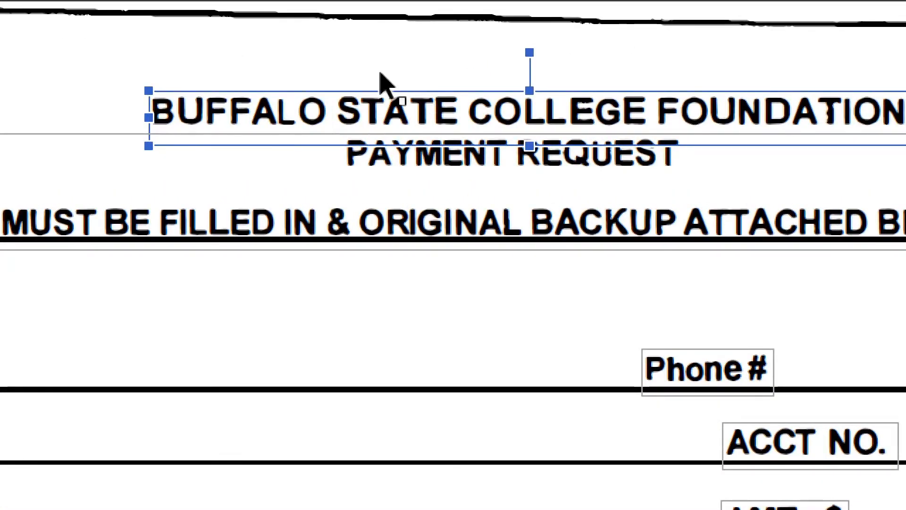
pyautogui.doubleClick(385, 99)
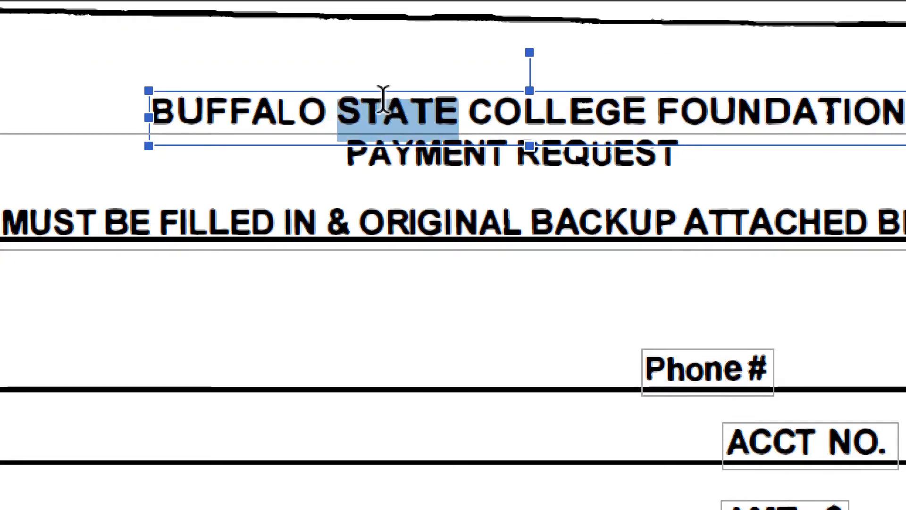
pyautogui.write('STATE')
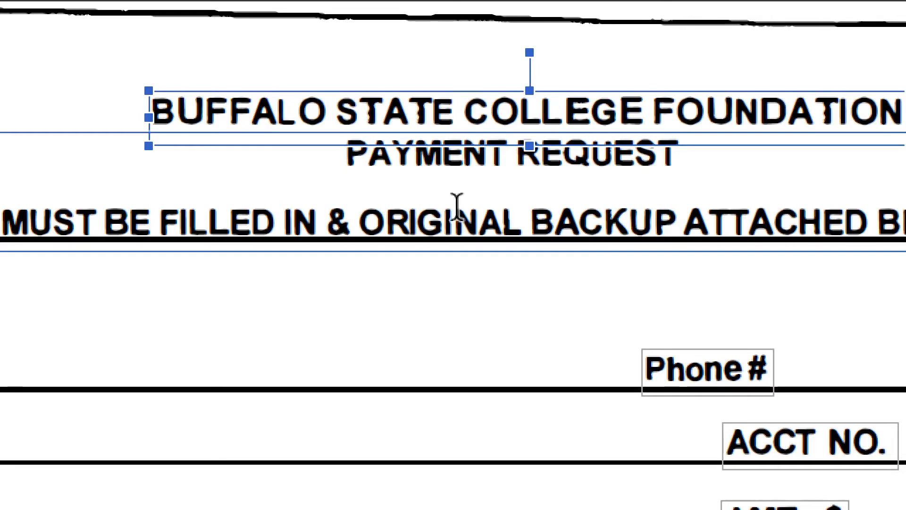
pyautogui.click(455, 113)
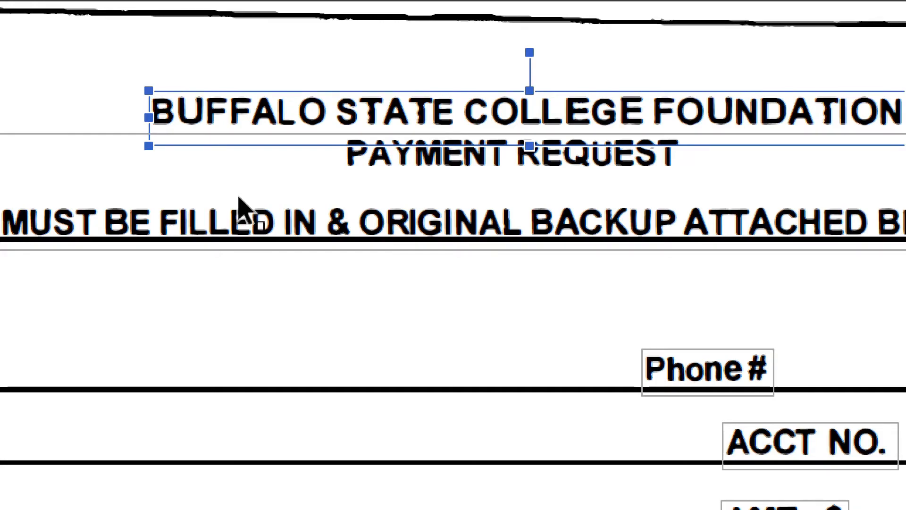
pyautogui.hotkey('ctrl', 'z')
pyautogui.hotkey('ctrl', 'z')
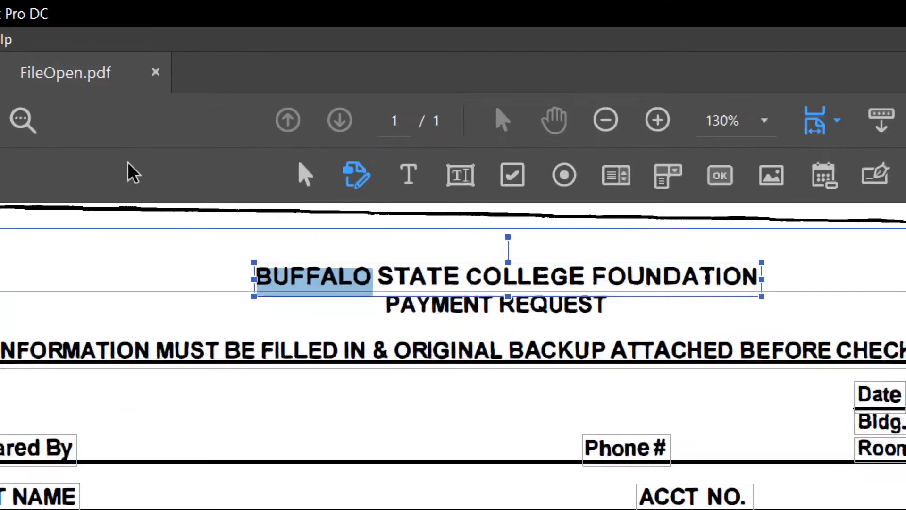
pyautogui.click(159, 239)
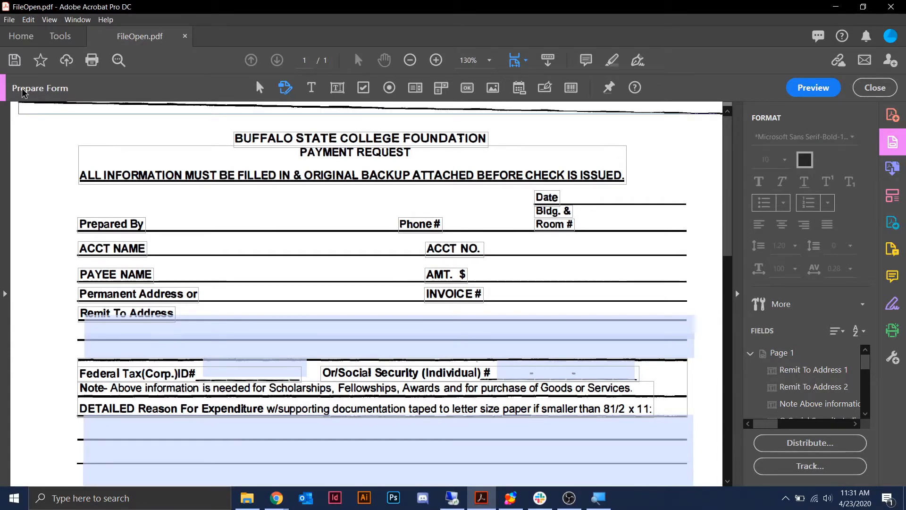
# - Return to the Select Object tool and select all form fields on the page
pyautogui.press('ctrl')
pyautogui.click(258, 89)
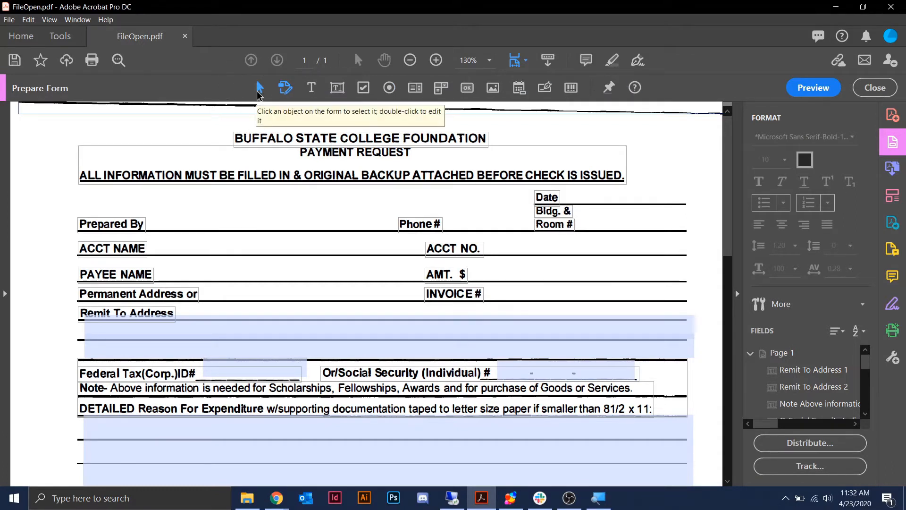
pyautogui.hotkey('ctrl', 'a')
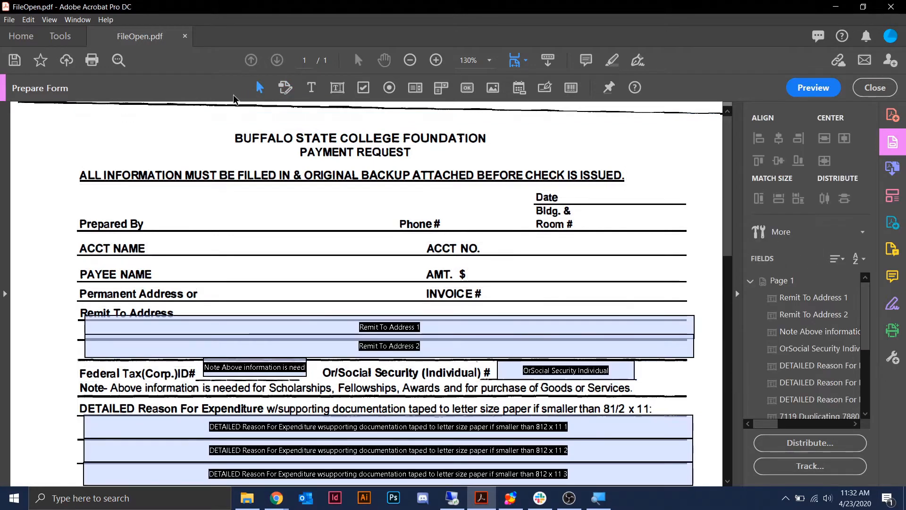
# - Try editing the word MUST in the PAYMENT REQUEST / ALL INFORMATION text block
pyautogui.click(267, 139)
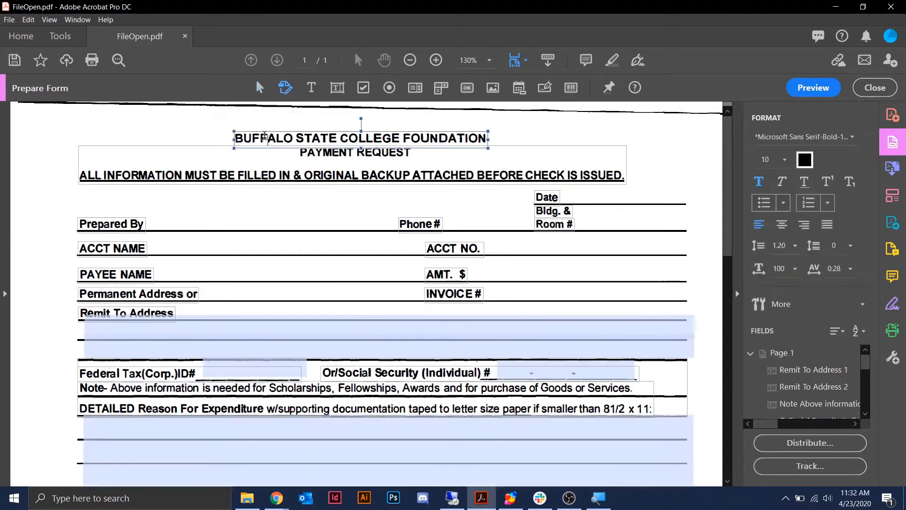
pyautogui.click(141, 176)
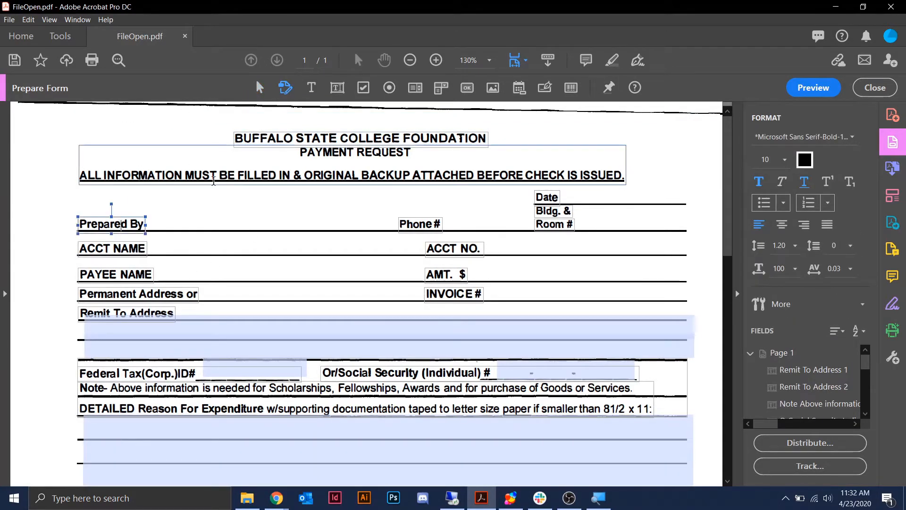
pyautogui.click(202, 177)
pyautogui.doubleClick(202, 170)
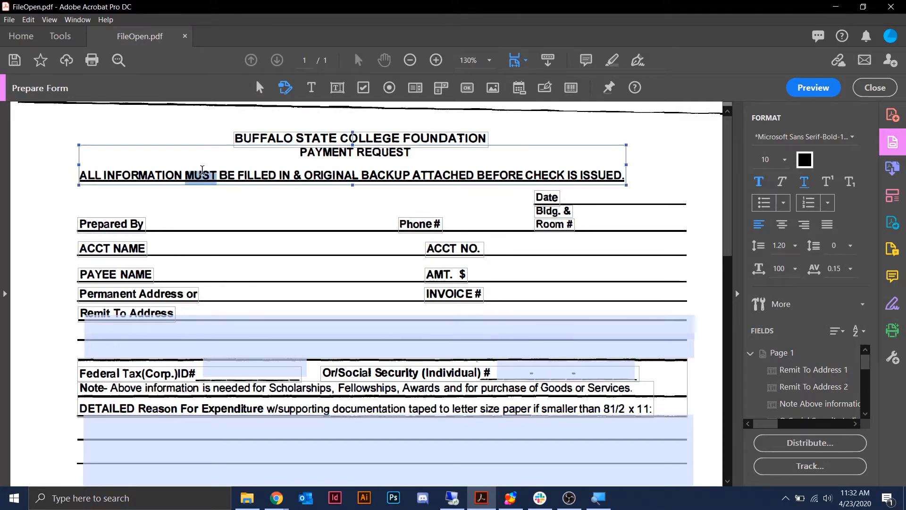
pyautogui.click(189, 130)
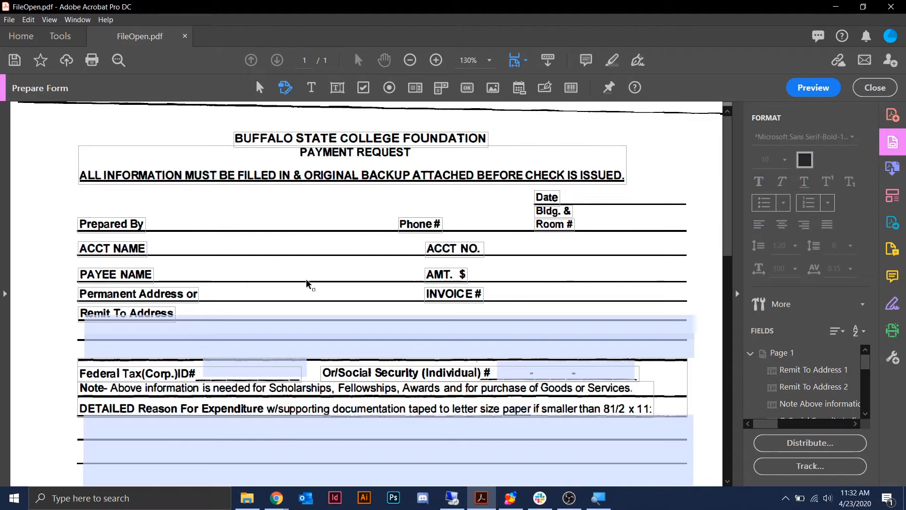
# - Test moving Remit To Address 1 onto the Permanent Address line, then undo the move
pyautogui.click(288, 335)
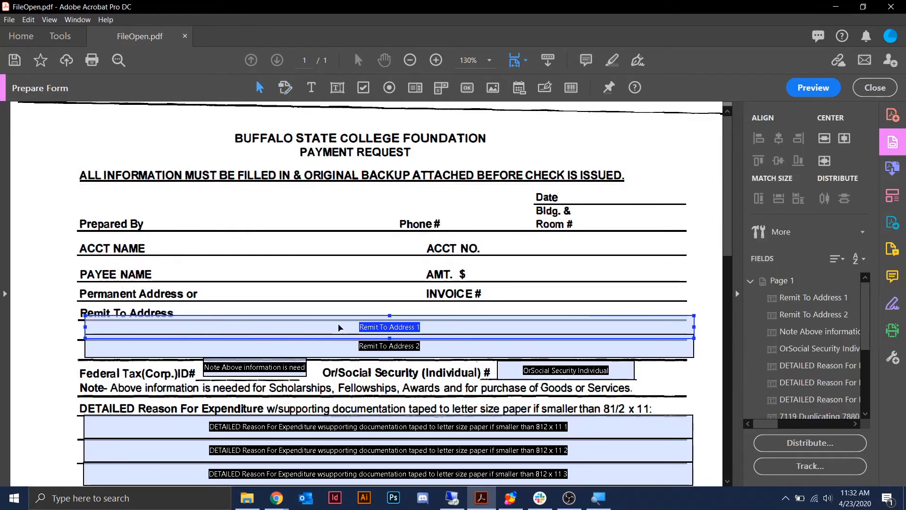
pyautogui.moveTo(333, 284); pyautogui.dragTo(333, 284)
pyautogui.hotkey('ctrl', 'z')
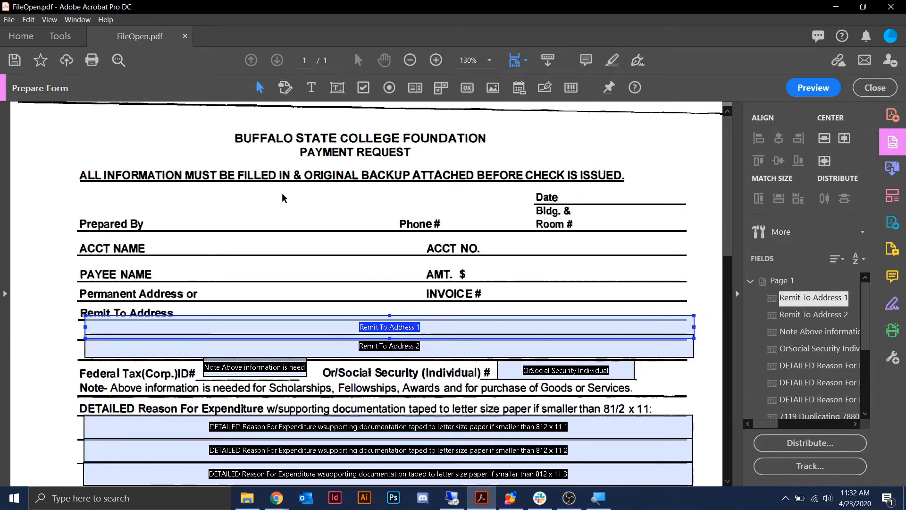
pyautogui.click(146, 148)
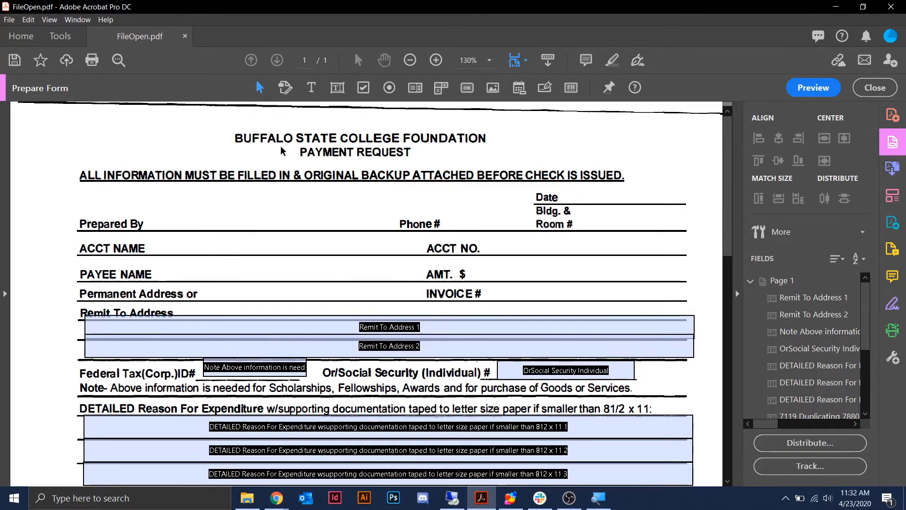
# - Place a text field on the line beside the Prepared By label and name it Prepared By
pyautogui.click(338, 90)
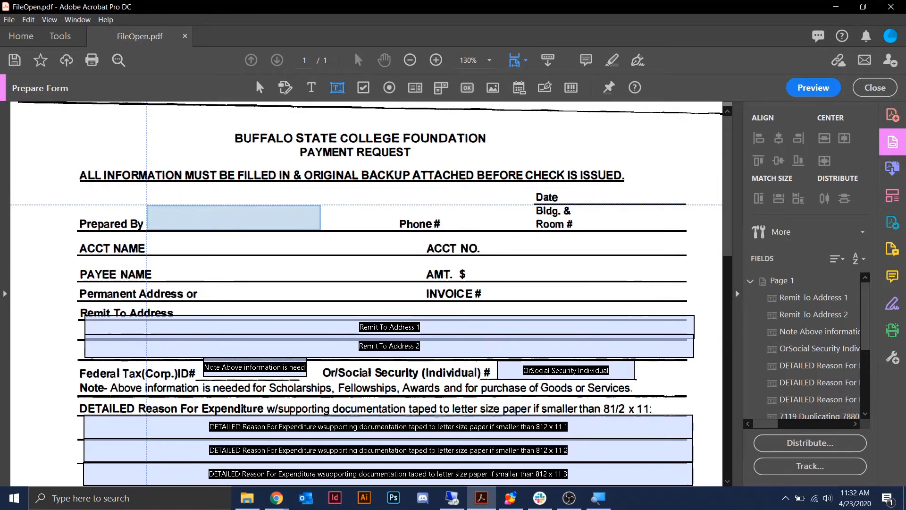
pyautogui.click(150, 203)
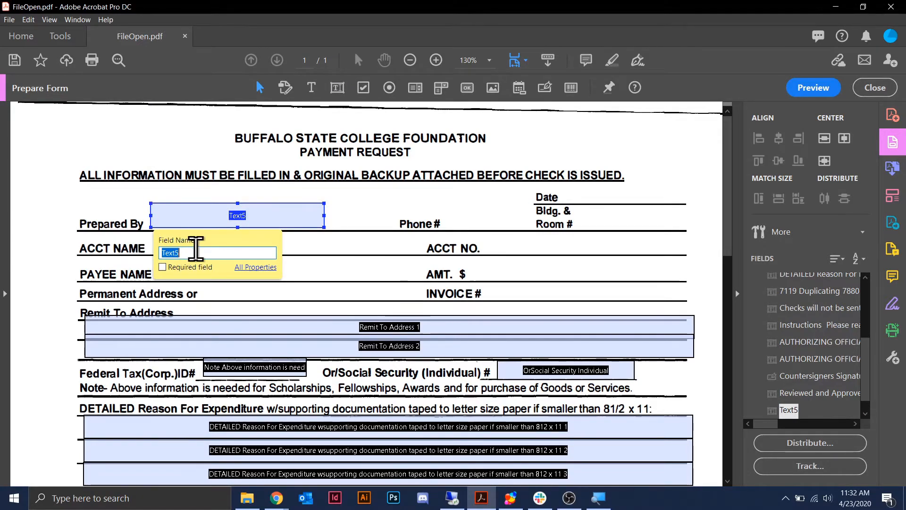
pyautogui.write('Prepared ')
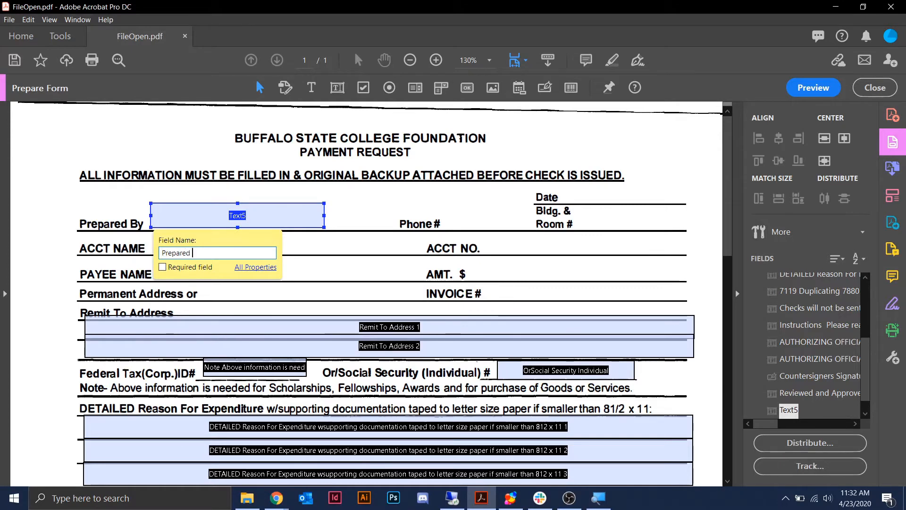
pyautogui.write('b')
pyautogui.press('BackSpace')
pyautogui.write('By')
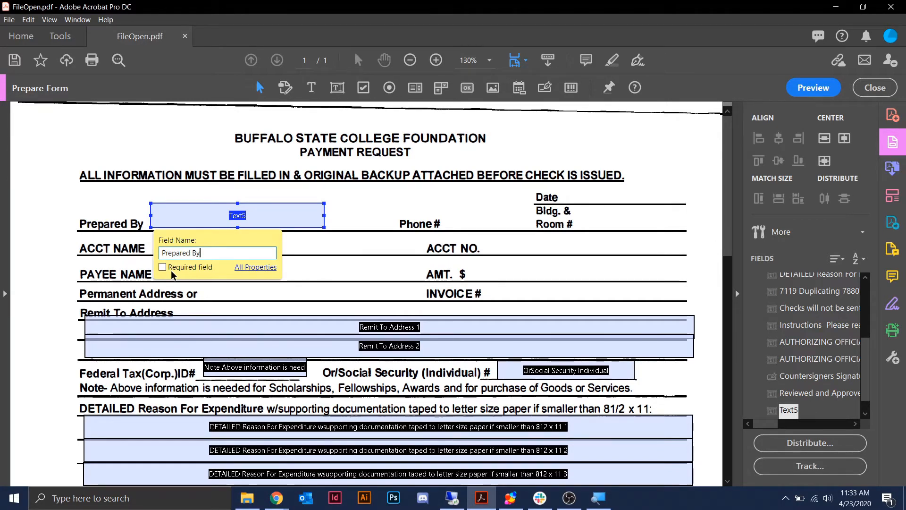
pyautogui.click(362, 204)
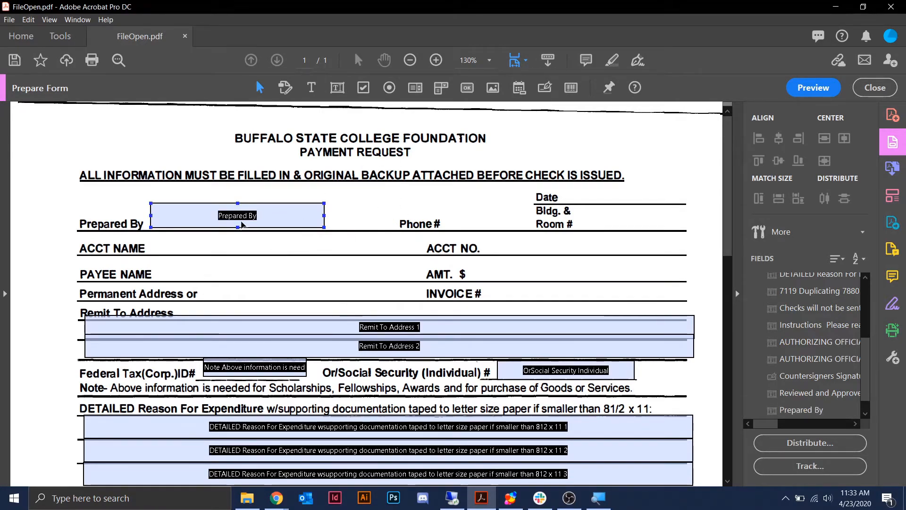
pyautogui.click(277, 213)
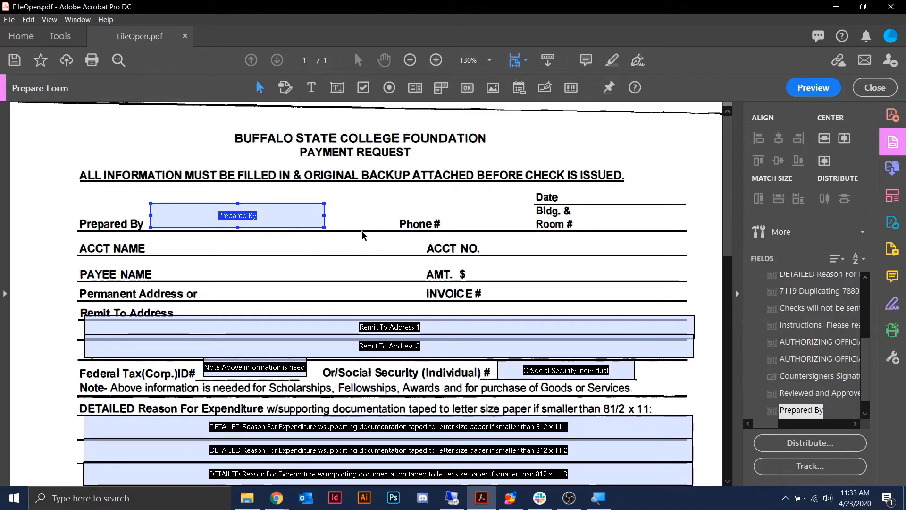
# - Stretch the Prepared By field right toward Phone # and lower its top onto the line
pyautogui.rightClick(323, 216)
pyautogui.click(287, 210)
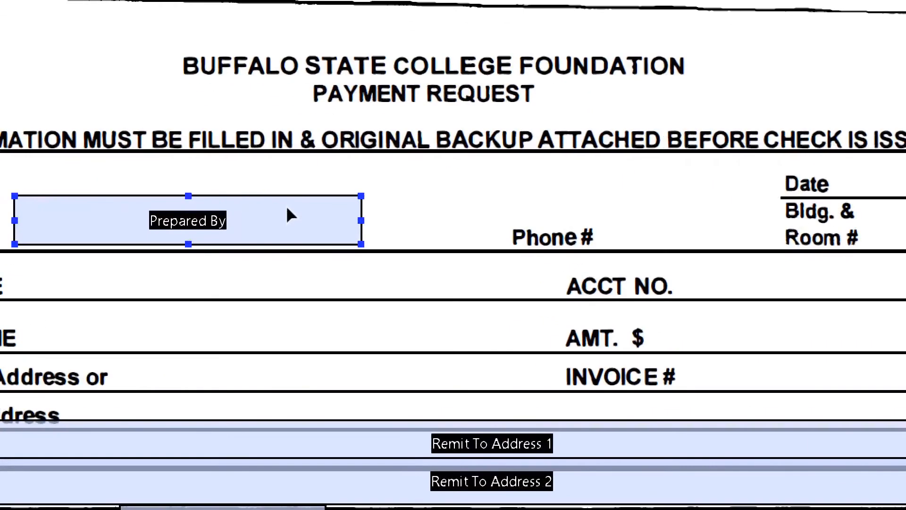
pyautogui.click(395, 195)
pyautogui.click(352, 222)
pyautogui.moveTo(357, 224); pyautogui.dragTo(491, 226)
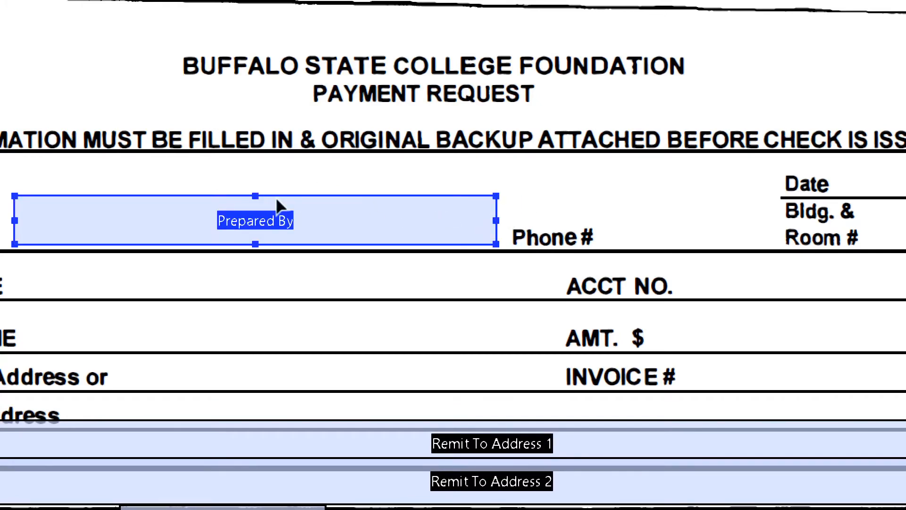
pyautogui.moveTo(255, 195)
pyautogui.mouseDown()
pyautogui.moveTo(256, 173)
pyautogui.moveTo(259, 197)
pyautogui.mouseUp()
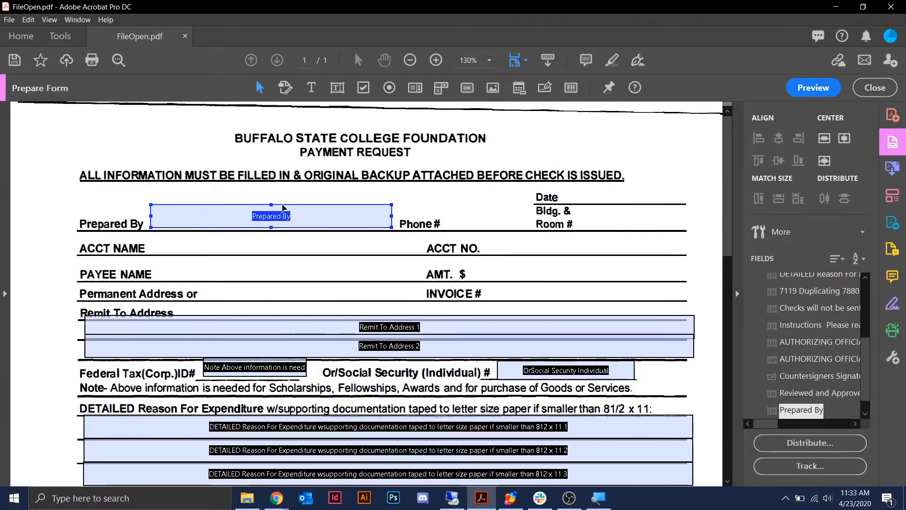
pyautogui.moveTo(317, 223); pyautogui.dragTo(271, 180)
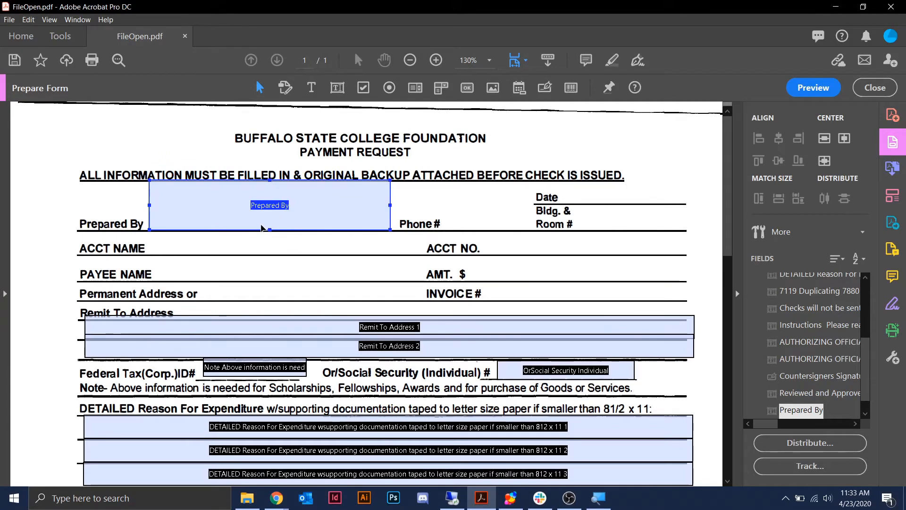
pyautogui.moveTo(270, 183); pyautogui.dragTo(269, 209)
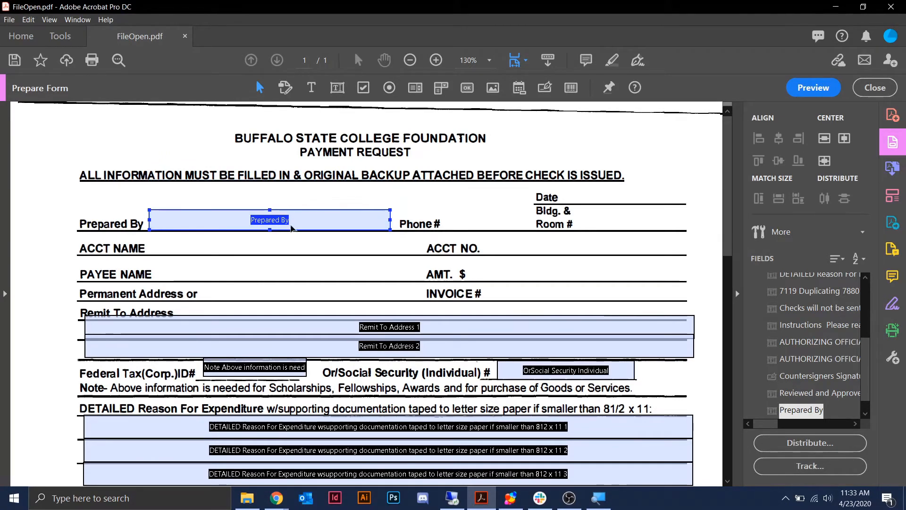
pyautogui.click(332, 190)
pyautogui.click(338, 88)
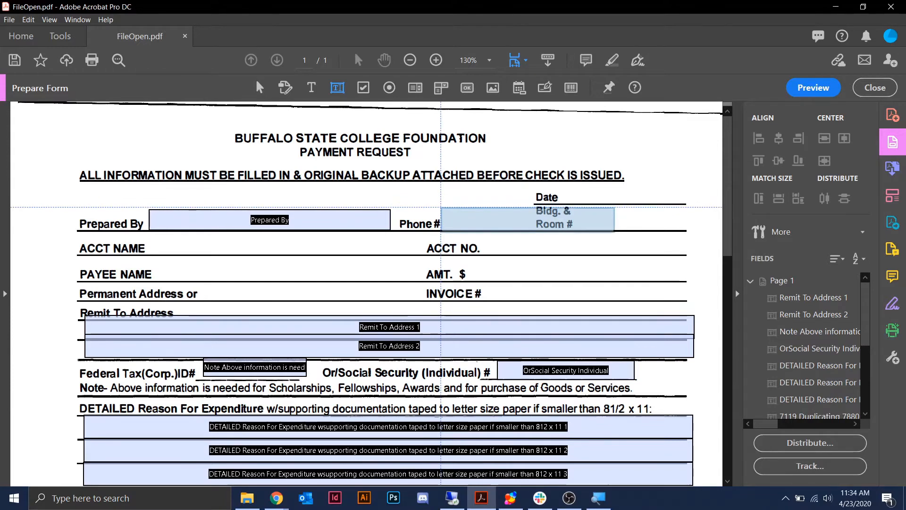
# - Add a Phone # text field after its label, narrowed to end before Bldg. & Room #
pyautogui.click(444, 206)
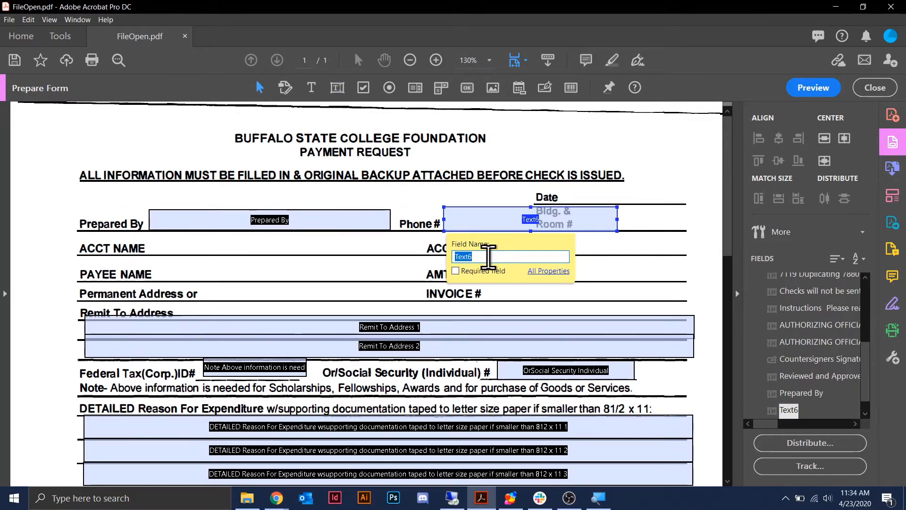
pyautogui.write('Phone #')
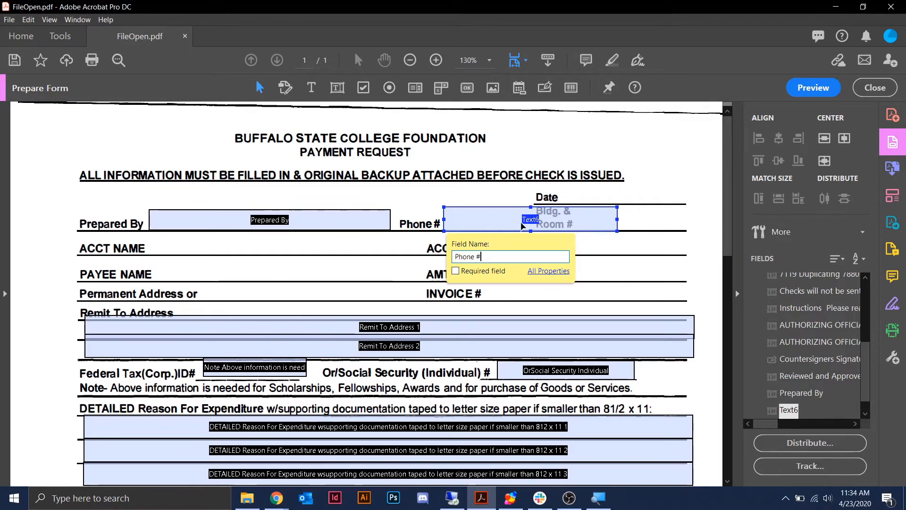
pyautogui.moveTo(617, 221); pyautogui.dragTo(532, 231)
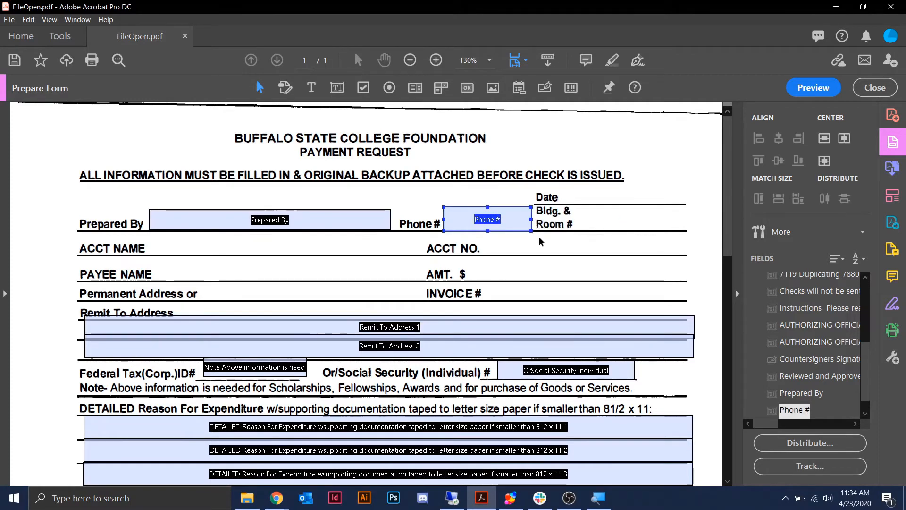
pyautogui.rightClick(490, 208)
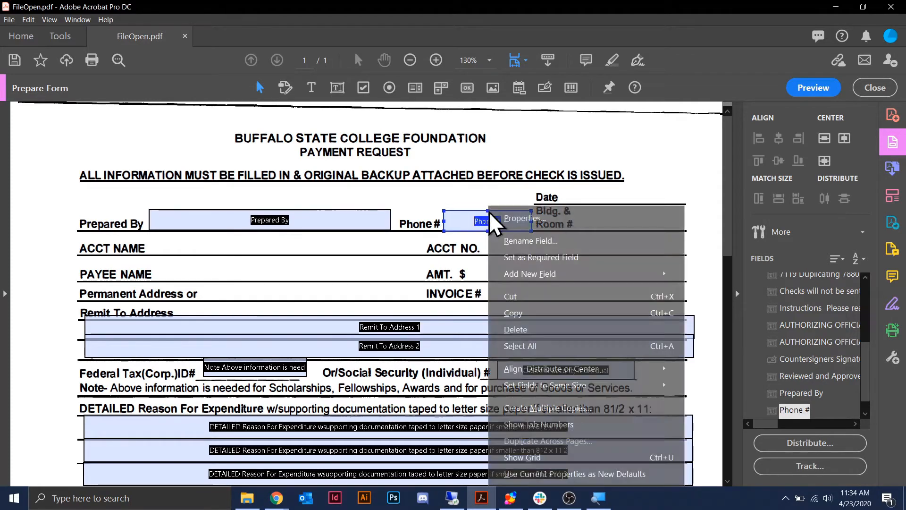
pyautogui.click(698, 171)
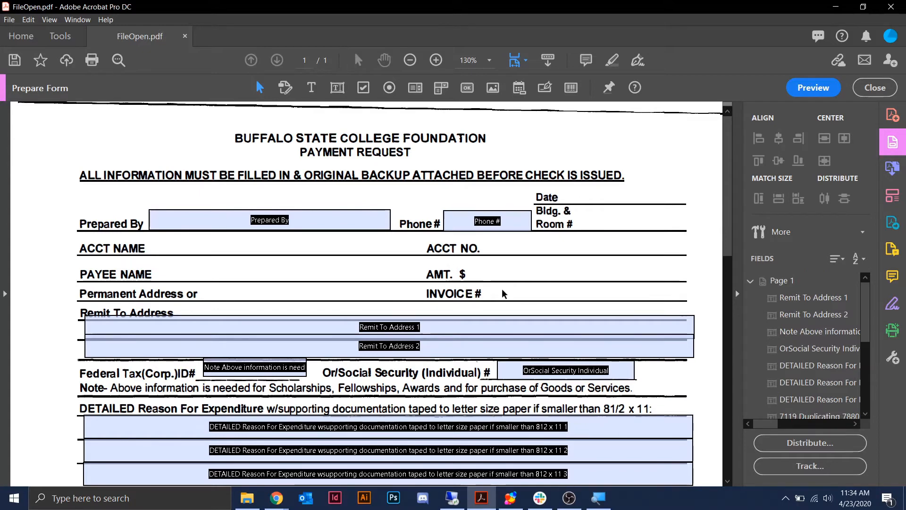
pyautogui.click(457, 221)
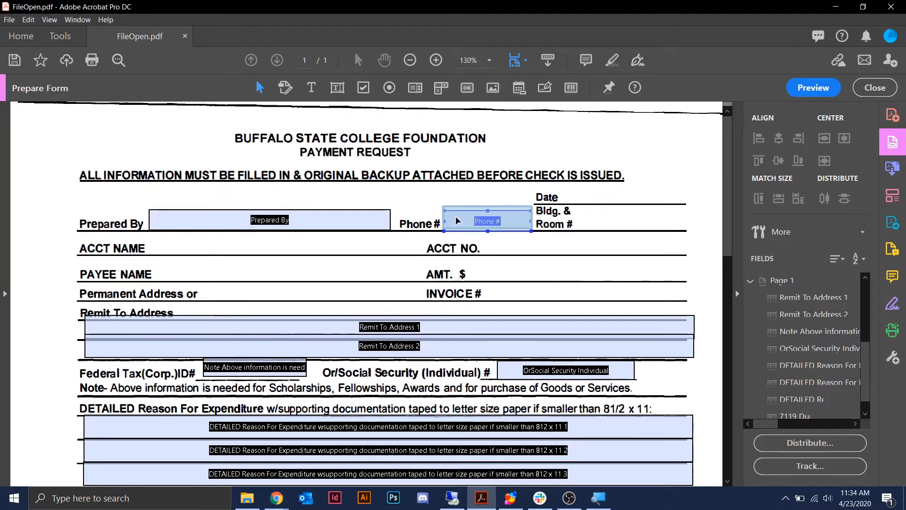
pyautogui.moveTo(456, 221); pyautogui.dragTo(455, 218)
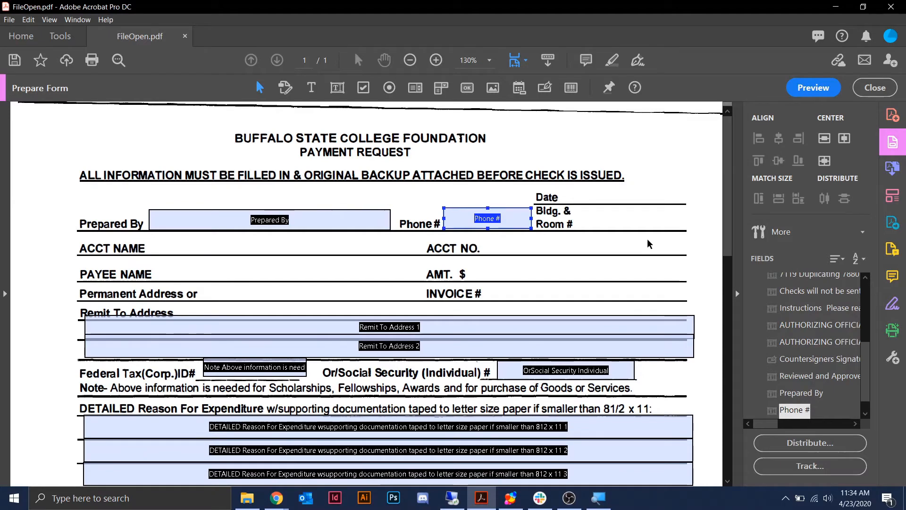
# - Select only the Remit To Address 1 field
pyautogui.keyDown('ctrl'); pyautogui.click(568, 341); pyautogui.keyUp('ctrl')
pyautogui.keyDown('ctrl'); pyautogui.click(327, 332); pyautogui.keyUp('ctrl')
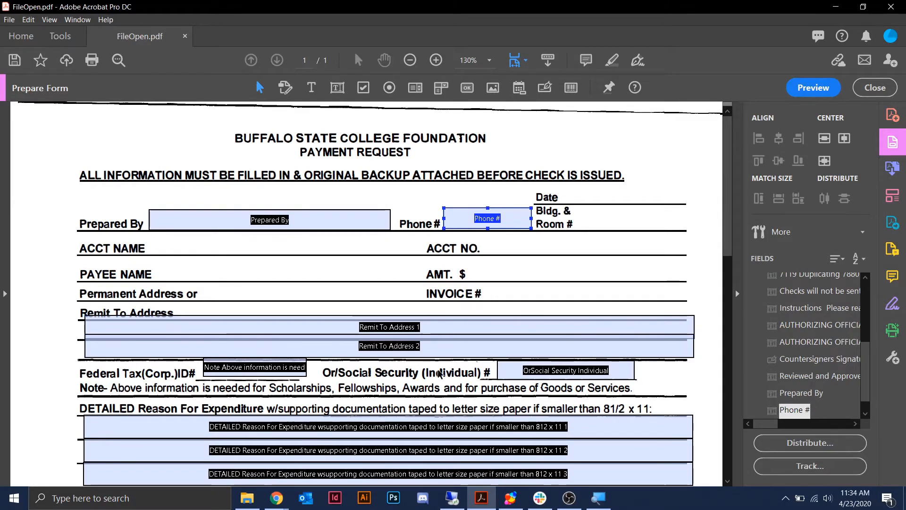
pyautogui.click(170, 329)
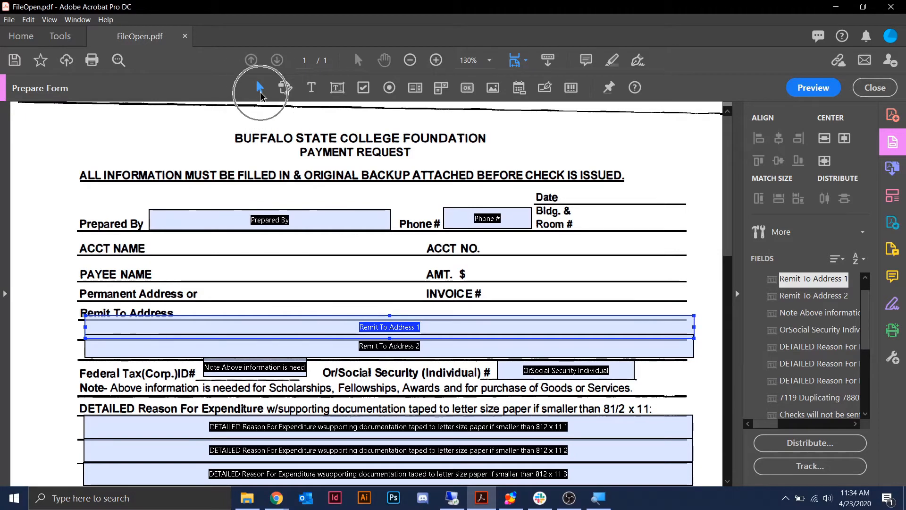
# - Clear the first remit field's tooltip and rename it 'Remit to address - line 1'
pyautogui.doubleClick(329, 327)
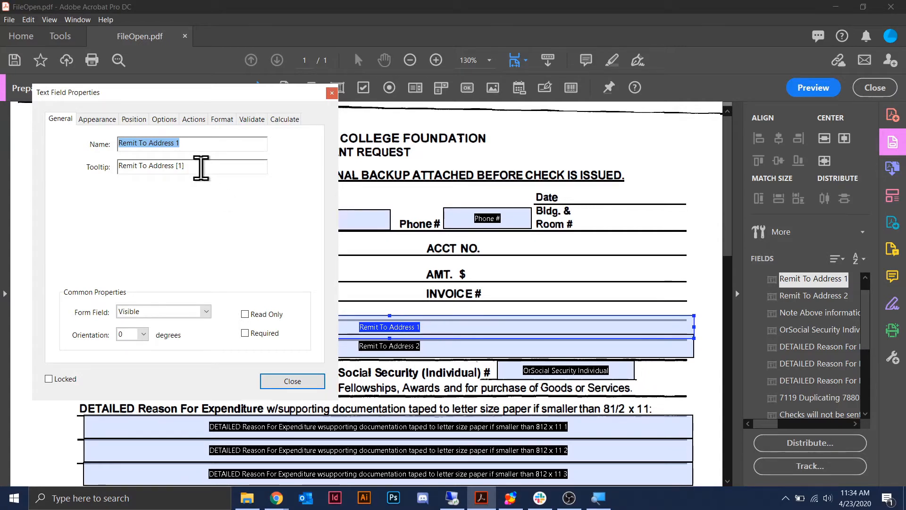
pyautogui.moveTo(200, 168); pyautogui.dragTo(108, 163)
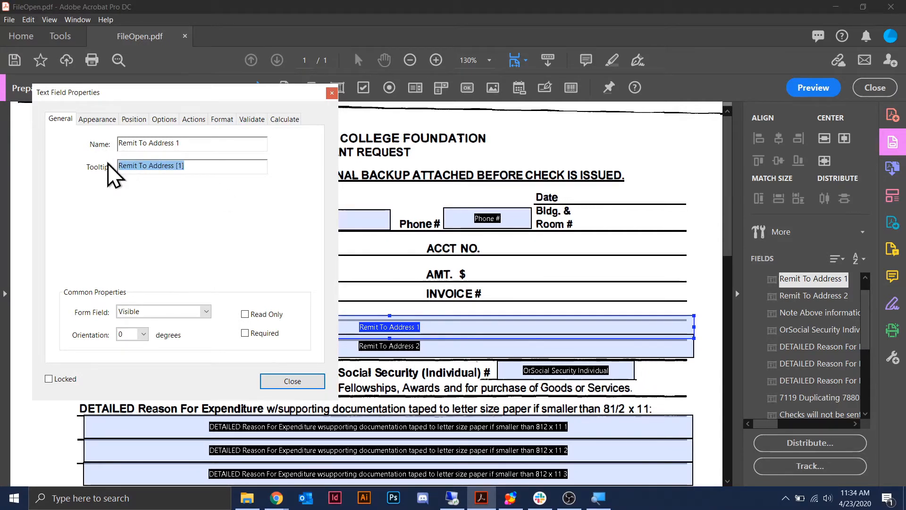
pyautogui.press('BackSpace')
pyautogui.click(206, 142)
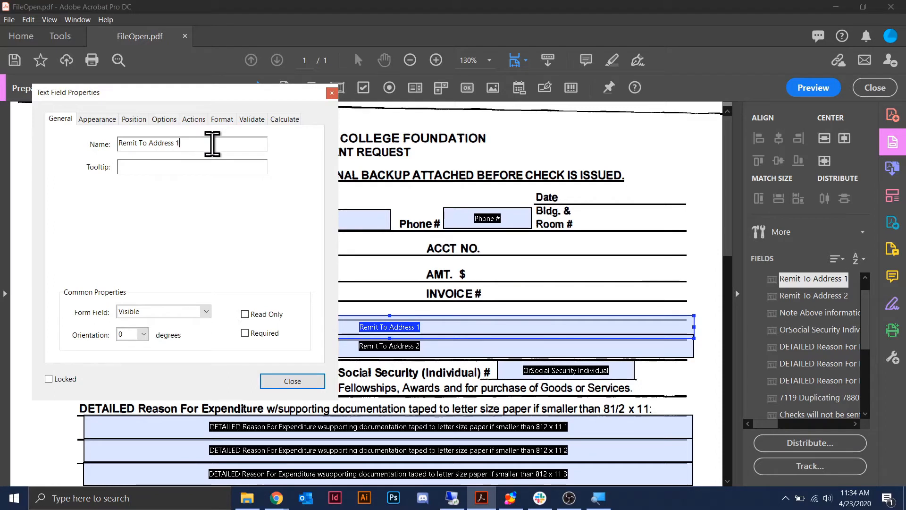
pyautogui.moveTo(207, 143); pyautogui.dragTo(75, 140)
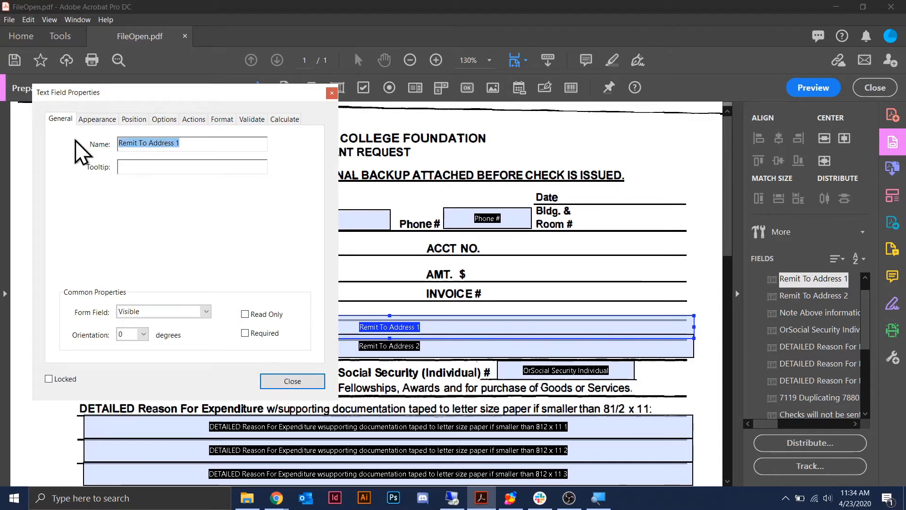
pyautogui.write('Remit to')
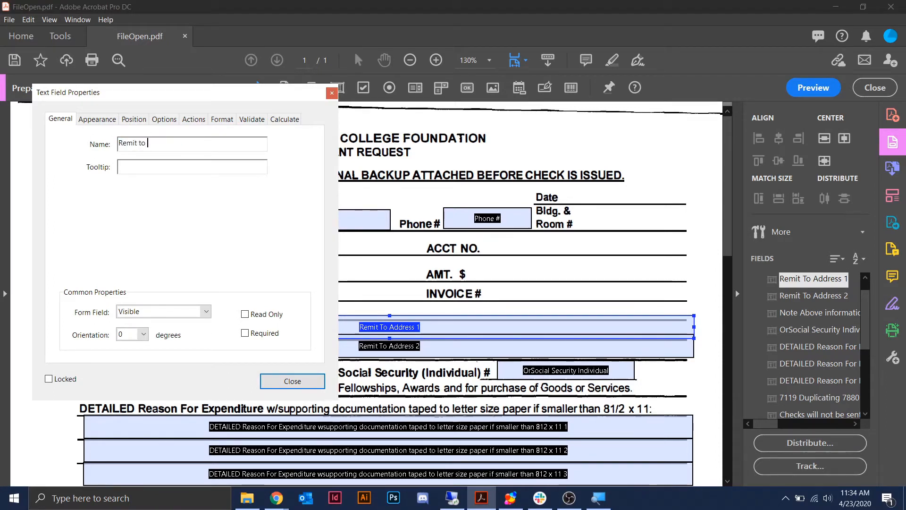
pyautogui.write(' address ')
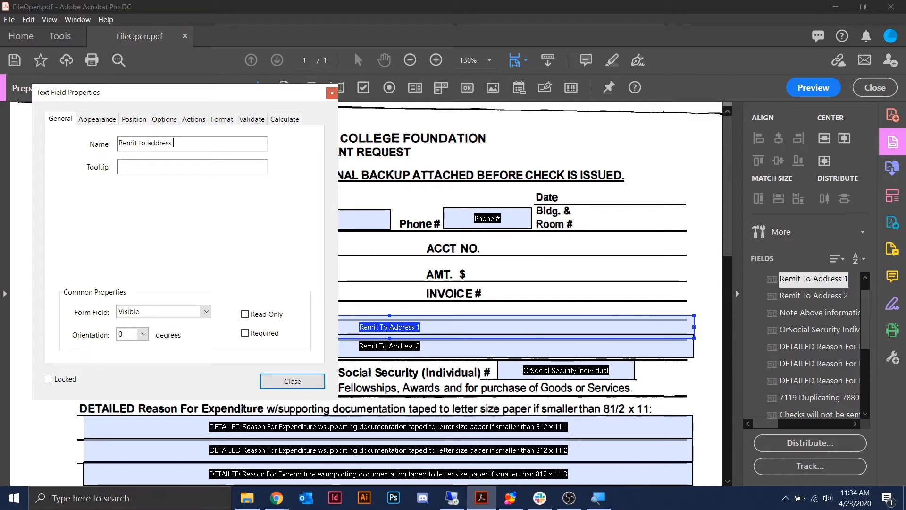
pyautogui.write('- line 1')
pyautogui.click(289, 379)
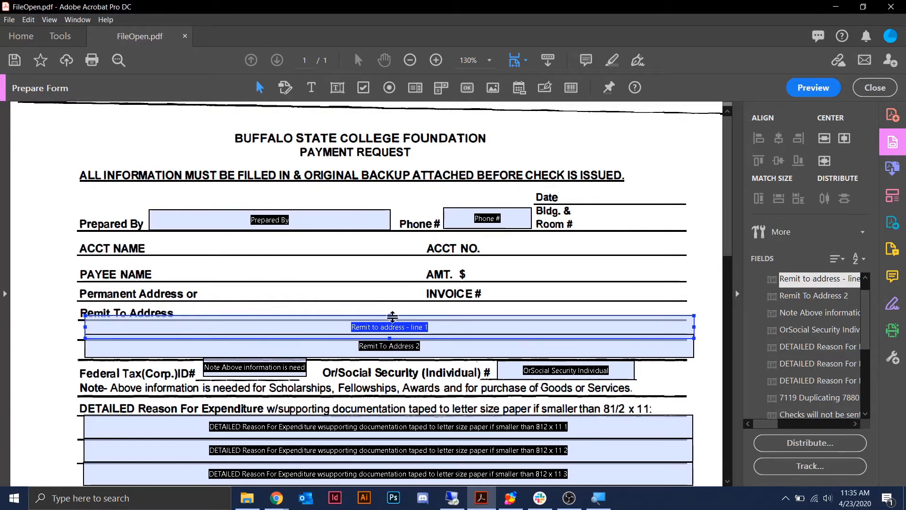
# - Fit line 1 to its row and place the shortened second address field beneath it
pyautogui.moveTo(391, 320); pyautogui.dragTo(391, 324)
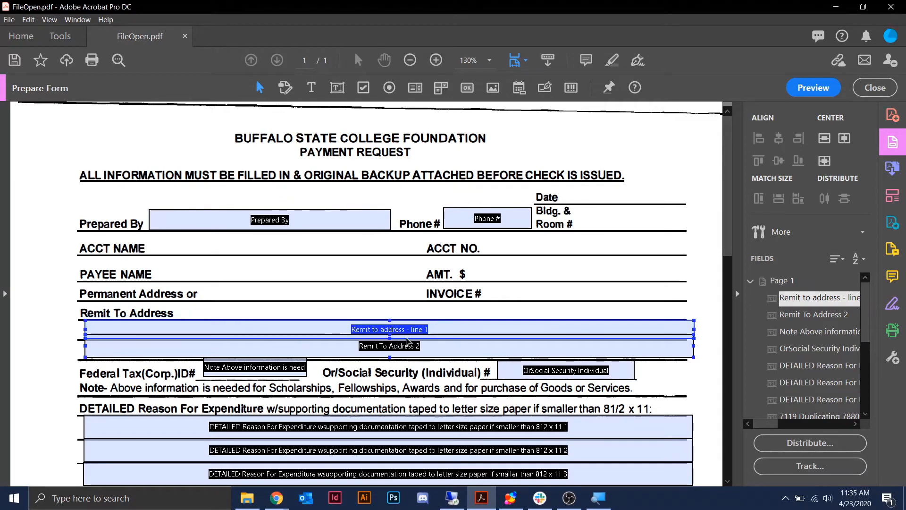
pyautogui.moveTo(413, 354); pyautogui.dragTo(410, 371)
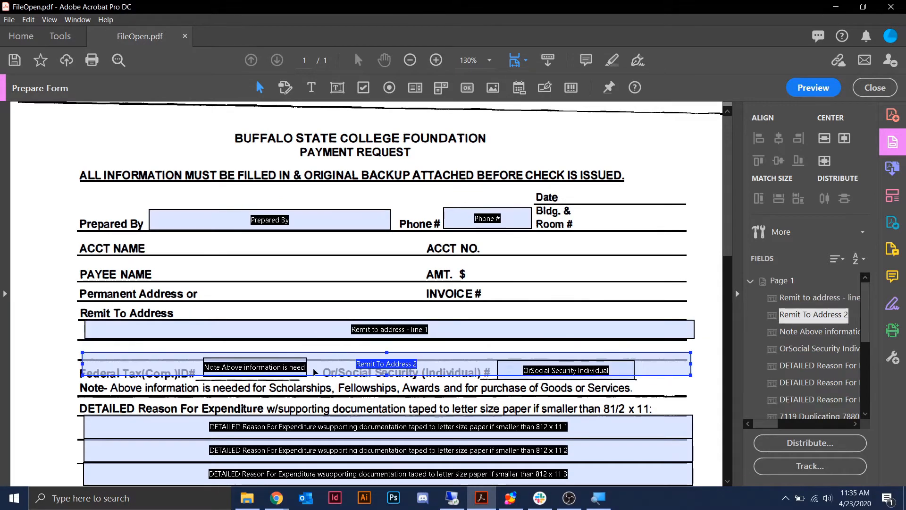
pyautogui.moveTo(313, 372); pyautogui.dragTo(316, 358)
pyautogui.moveTo(390, 363); pyautogui.dragTo(391, 357)
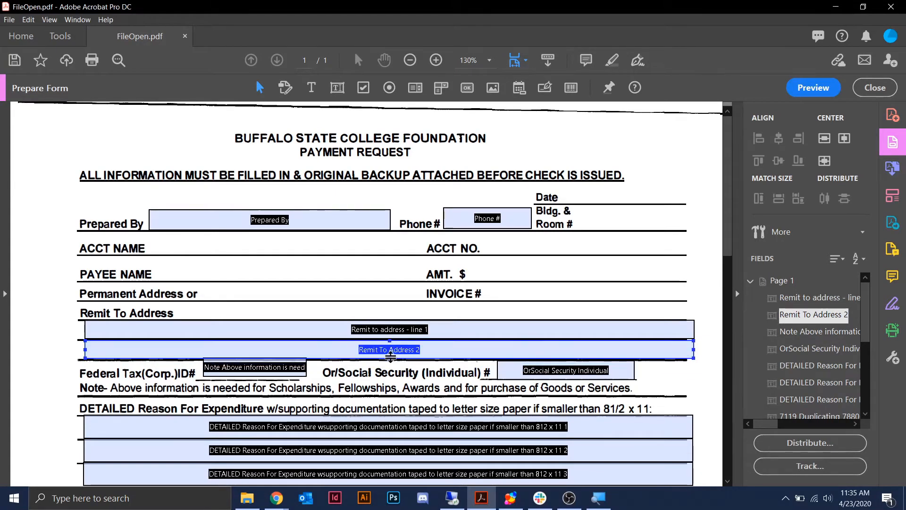
# - Clear the second remit field's tooltip and start renaming it 'Remit to address - line 2'
pyautogui.doubleClick(431, 355)
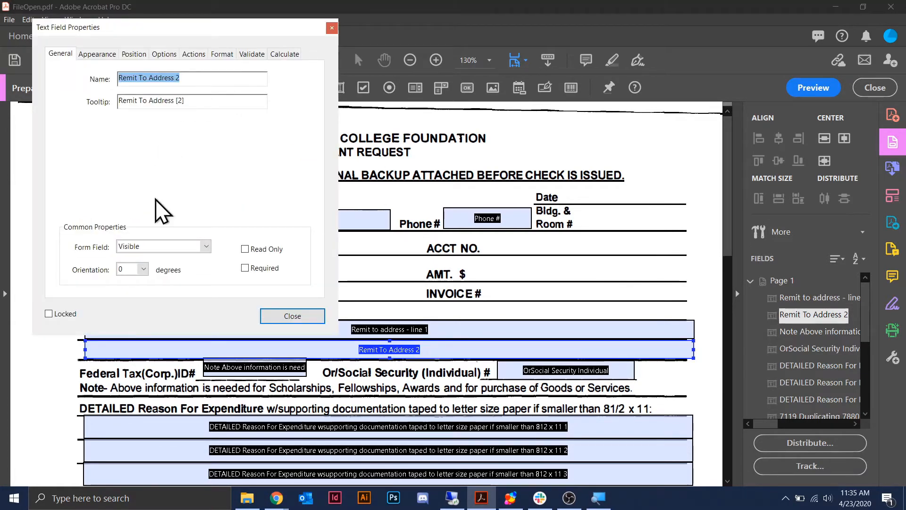
pyautogui.click(180, 101)
pyautogui.moveTo(180, 101); pyautogui.dragTo(52, 99)
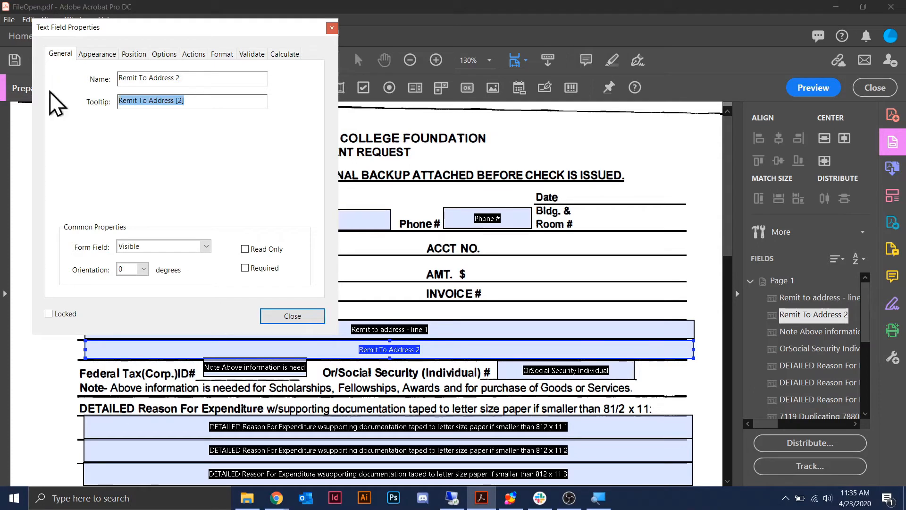
pyautogui.press('BackSpace')
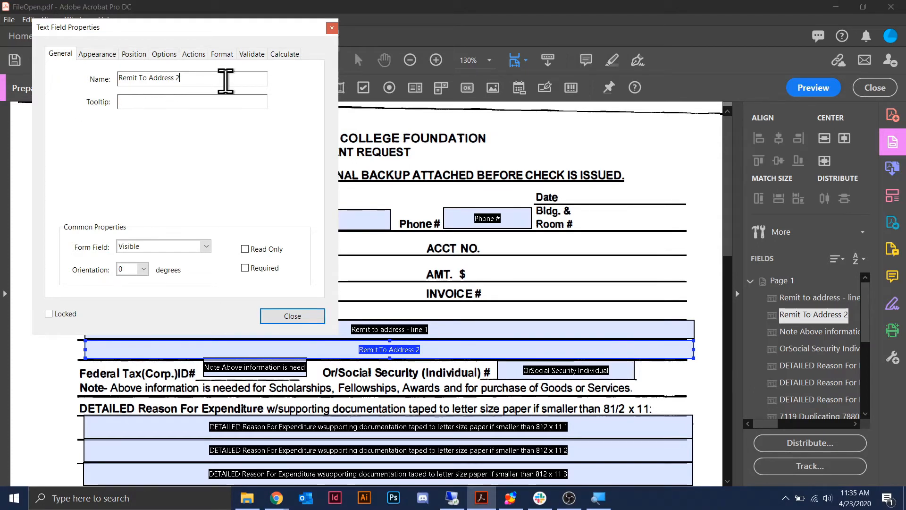
pyautogui.moveTo(222, 81); pyautogui.dragTo(118, 79)
pyautogui.write('Remi')
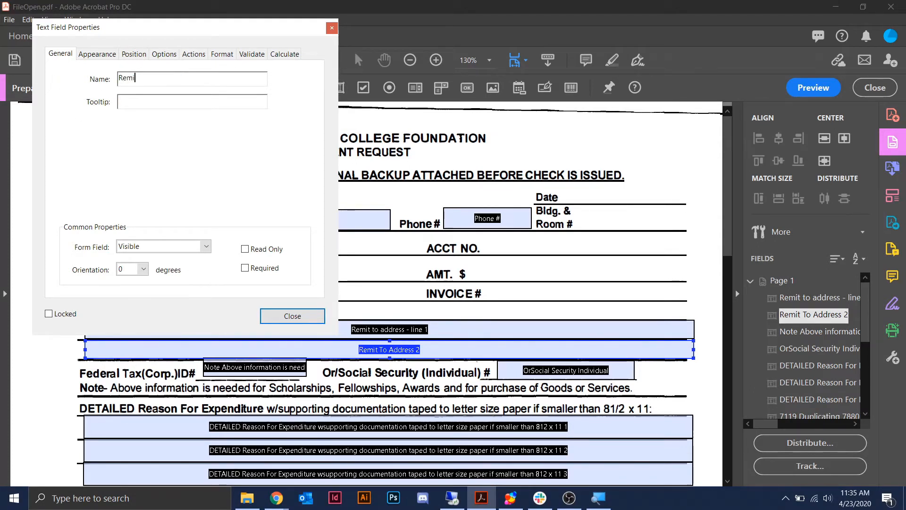
pyautogui.write('t to address ')
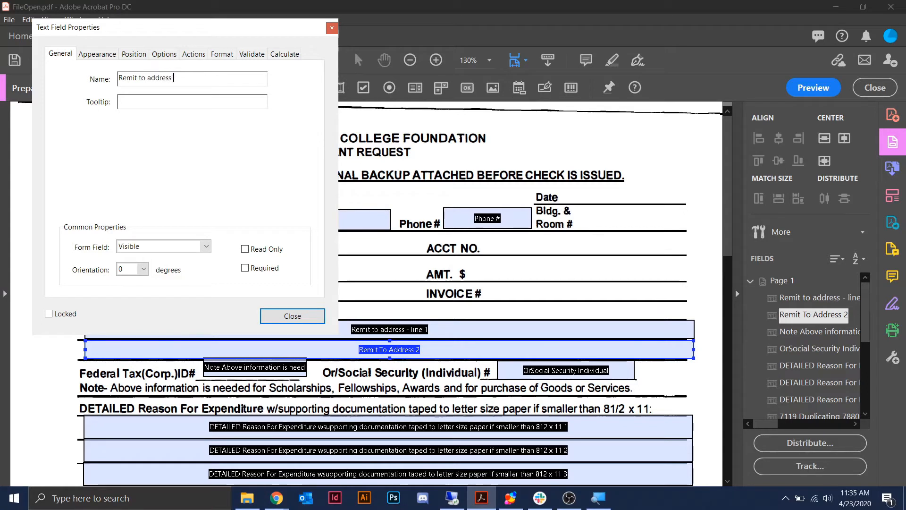
pyautogui.write('- line 2')
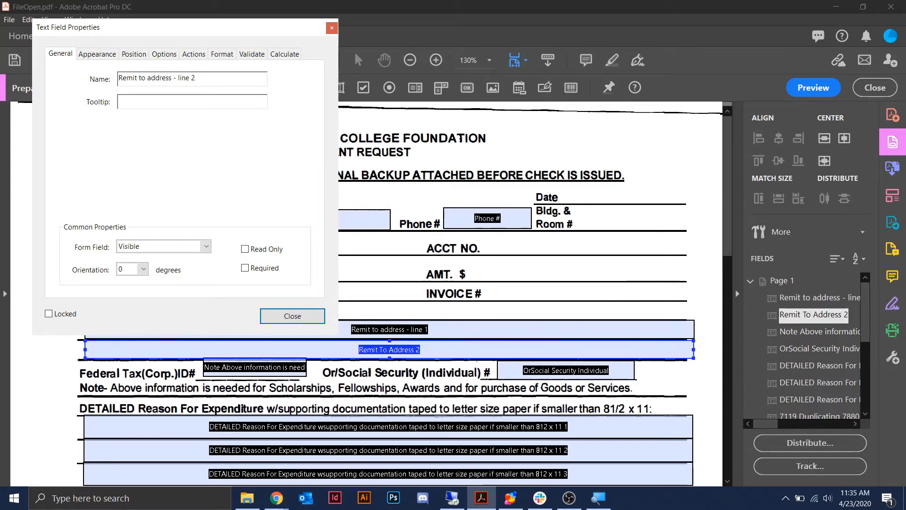
# - Apply the name 'Remit to address - line 2' and close its properties
pyautogui.click(292, 315)
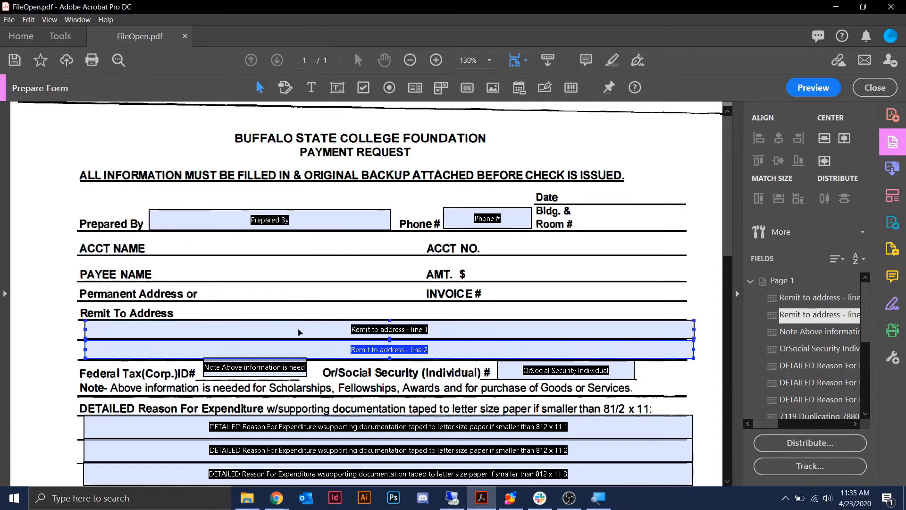
pyautogui.click(209, 310)
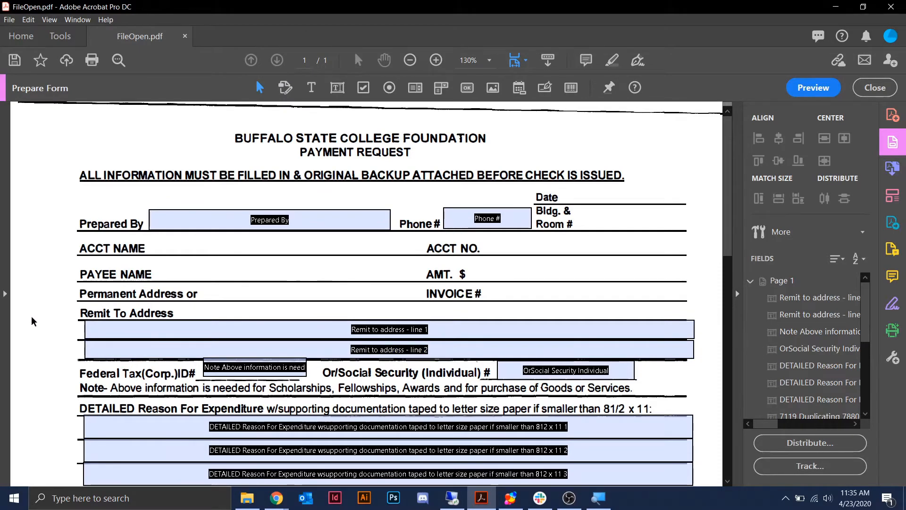
pyautogui.scroll(-5, 33, 317)
pyautogui.scroll(4, 33, 316)
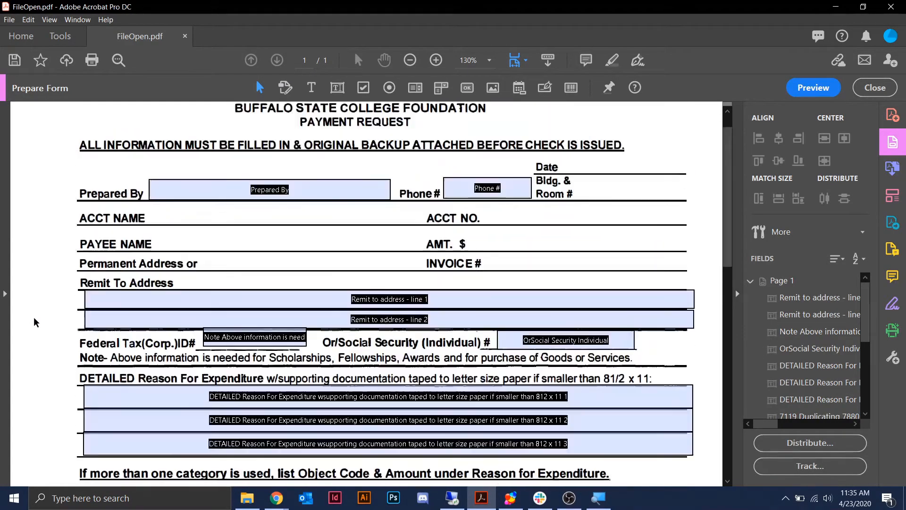
pyautogui.scroll(1, 451, 282)
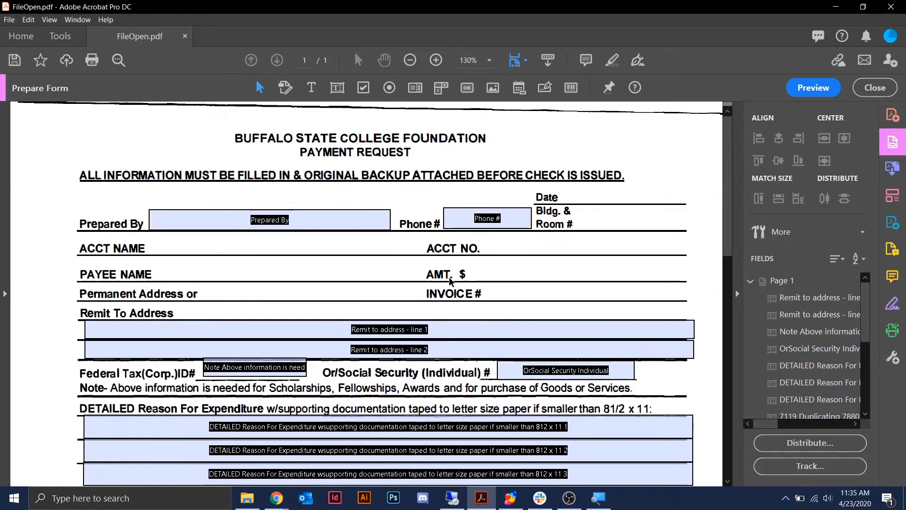
# - Cancel the Text Field tool and scroll down to the expenditure category checklist
pyautogui.click(337, 87)
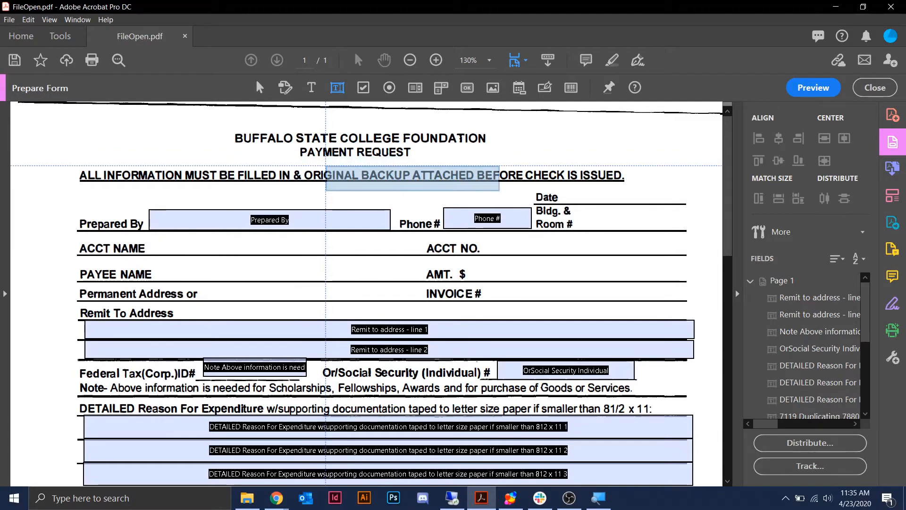
pyautogui.press('Escape')
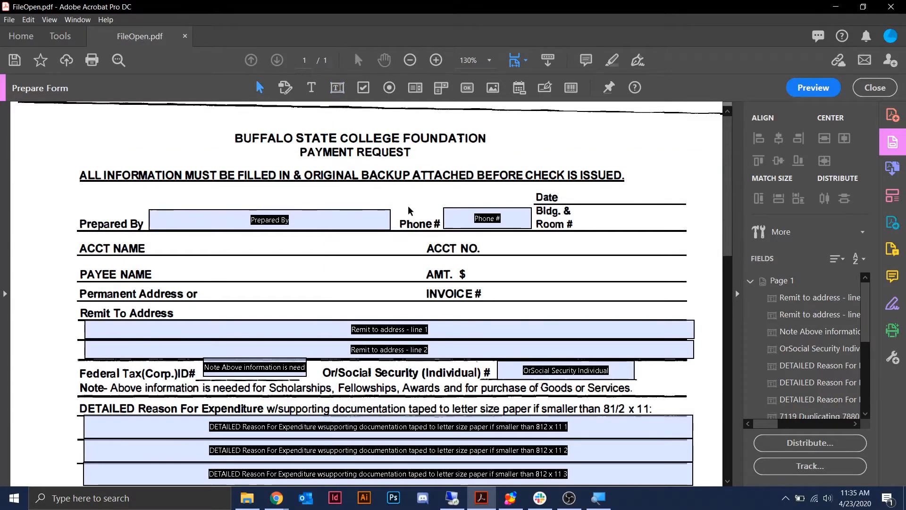
pyautogui.scroll(-10, 407, 207)
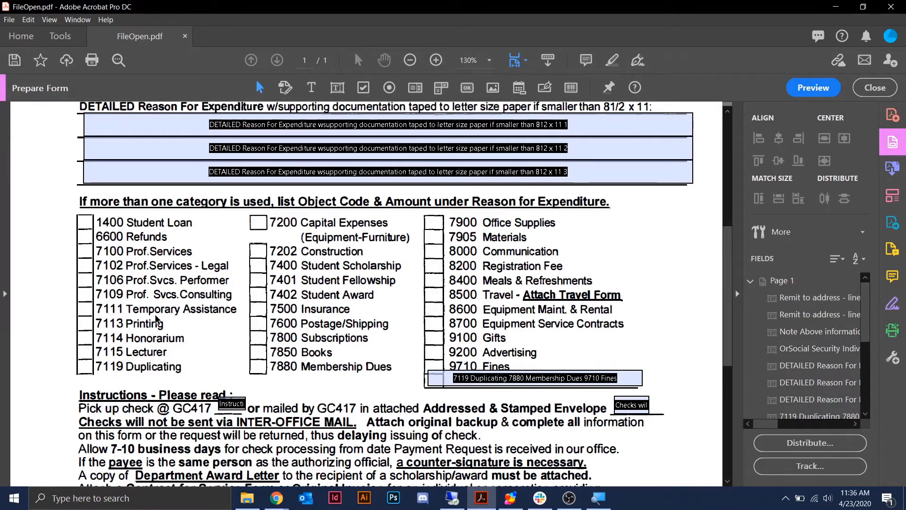
# - Place a check box on the 1400 Student Loan box and name it 1400 Student Loan
pyautogui.click(363, 90)
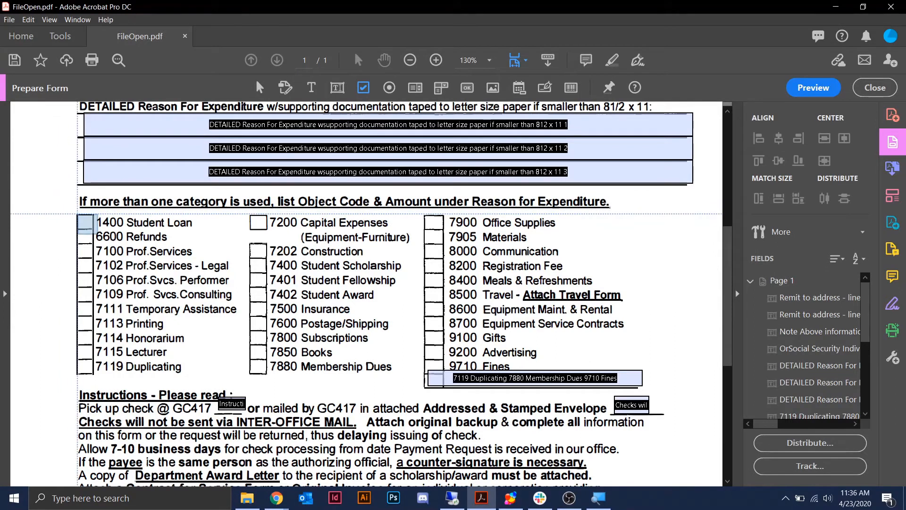
pyautogui.click(85, 224)
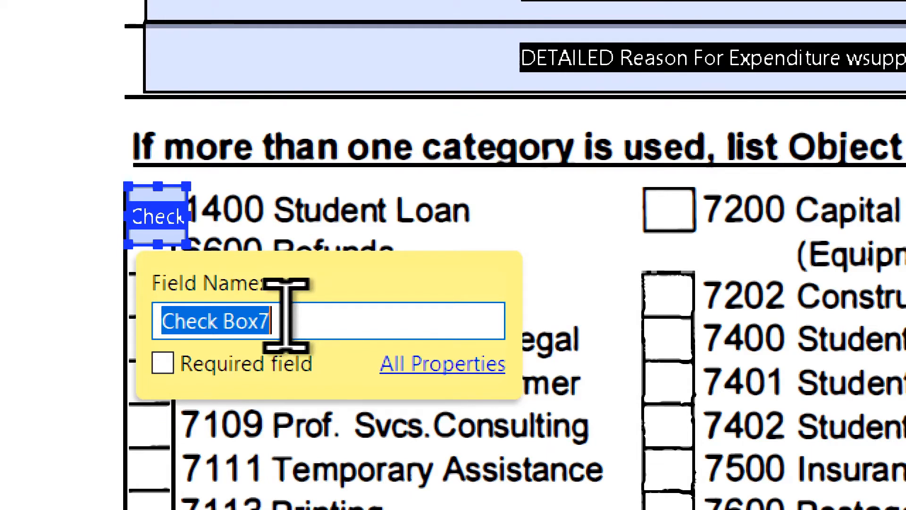
pyautogui.write('1400 Student ')
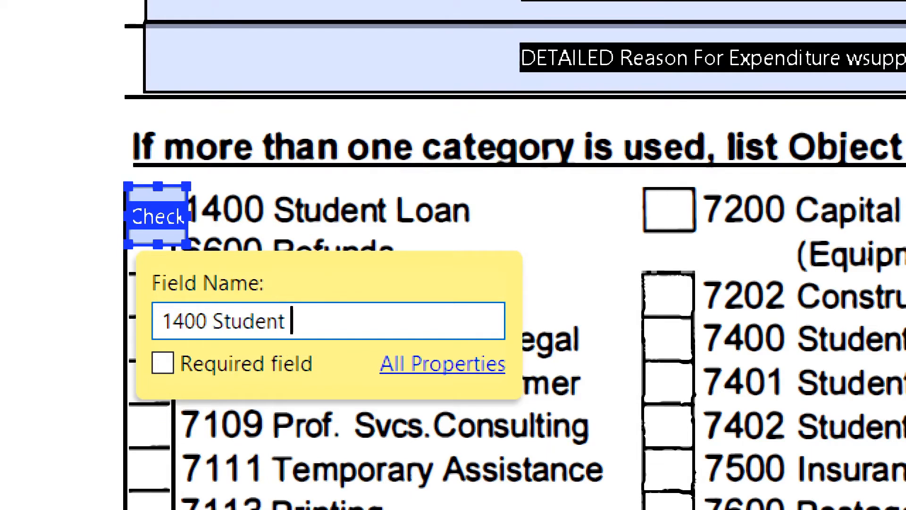
pyautogui.write('Loan')
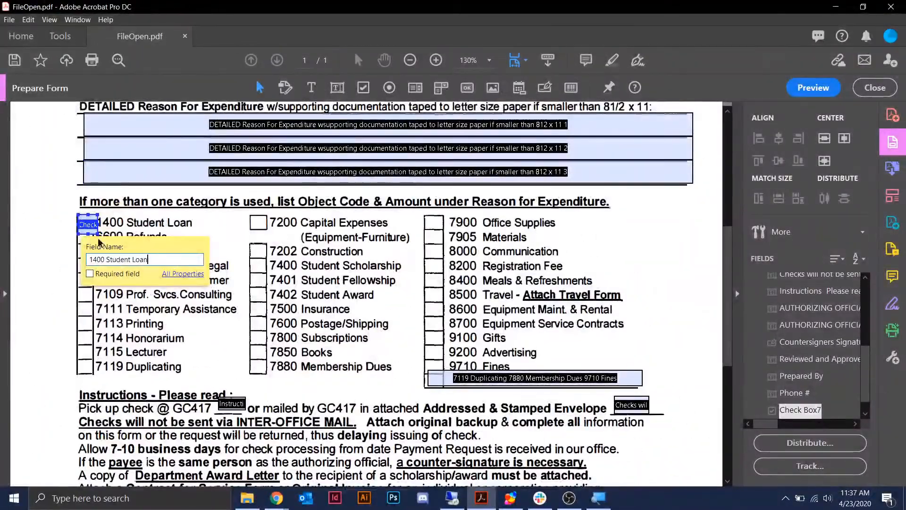
pyautogui.click(52, 235)
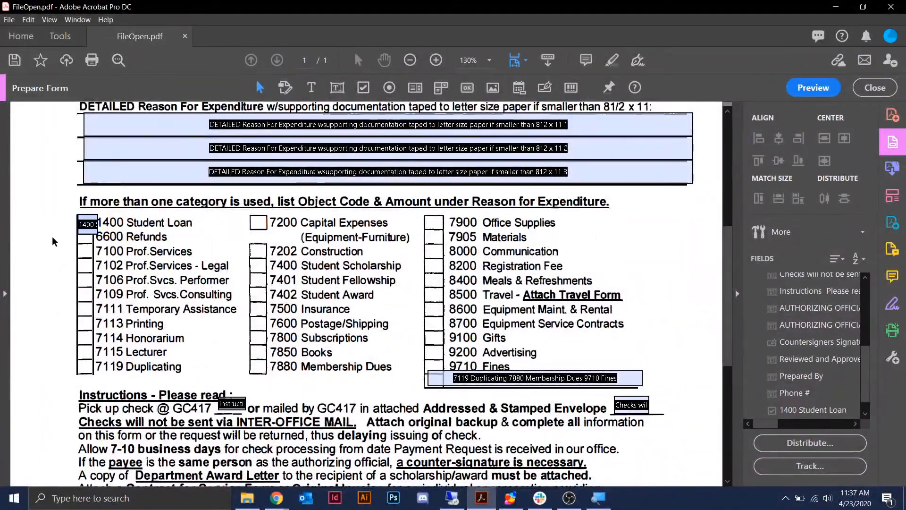
pyautogui.click(90, 226)
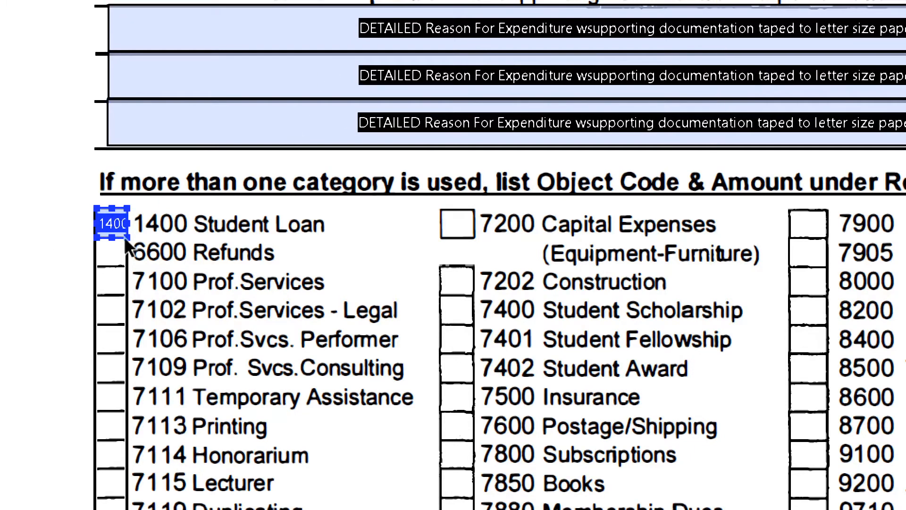
# - Copy the 1400 Student Loan check box, paste it by 6600 Refunds, and shrink it to box size
pyautogui.rightClick(103, 223)
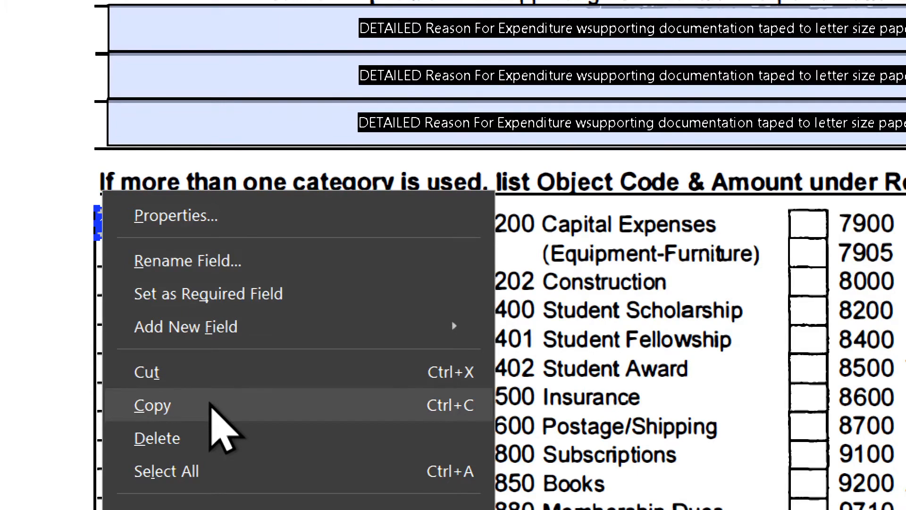
pyautogui.click(212, 406)
pyautogui.click(77, 256)
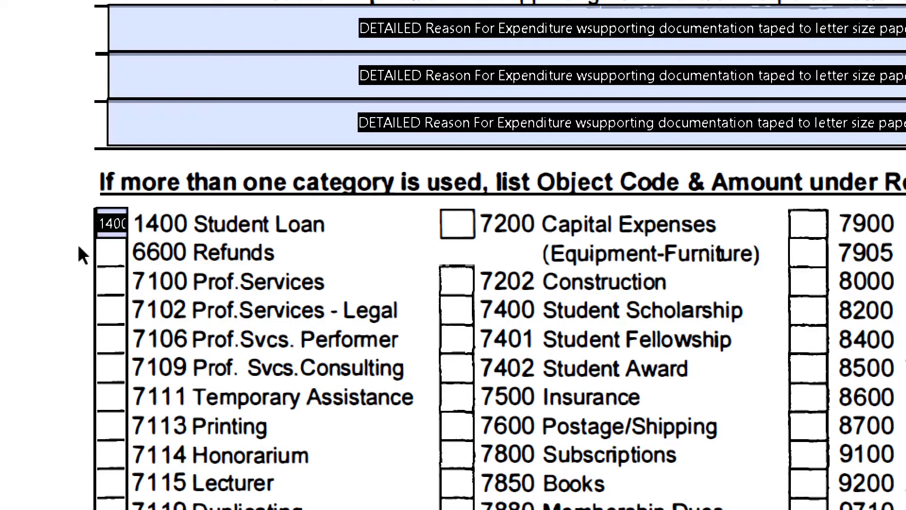
pyautogui.rightClick(79, 248)
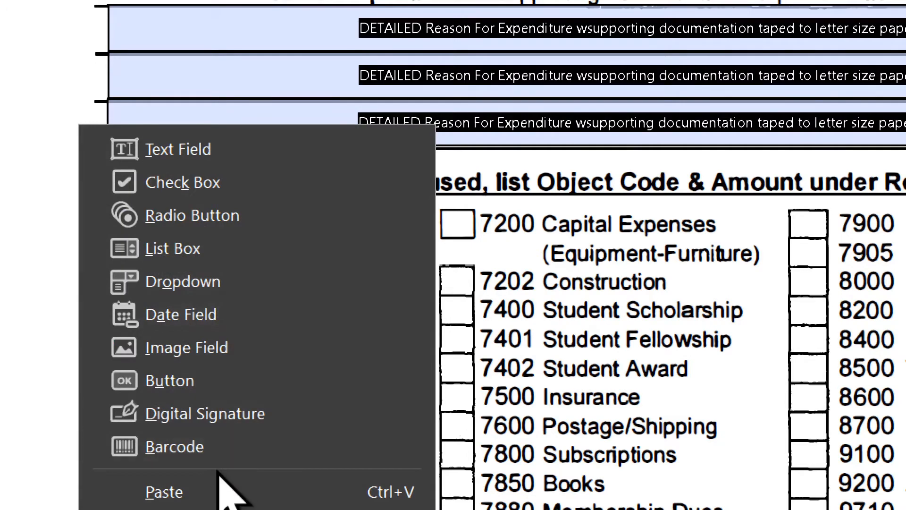
pyautogui.click(219, 492)
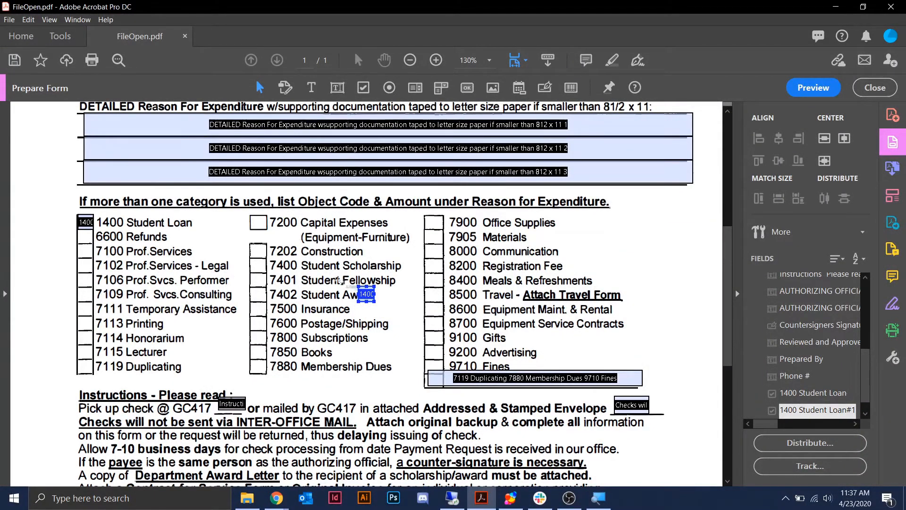
pyautogui.moveTo(375, 301); pyautogui.dragTo(103, 253)
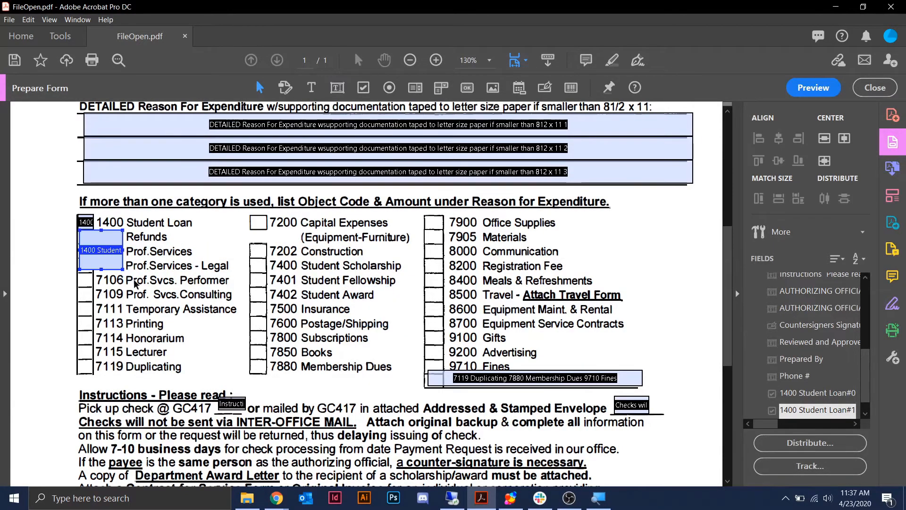
pyautogui.doubleClick(122, 271)
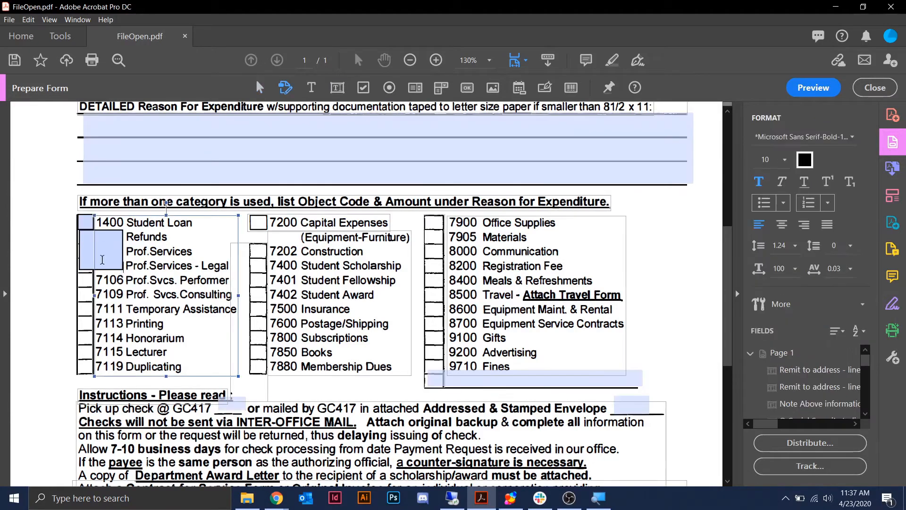
pyautogui.click(92, 250)
pyautogui.click(100, 250)
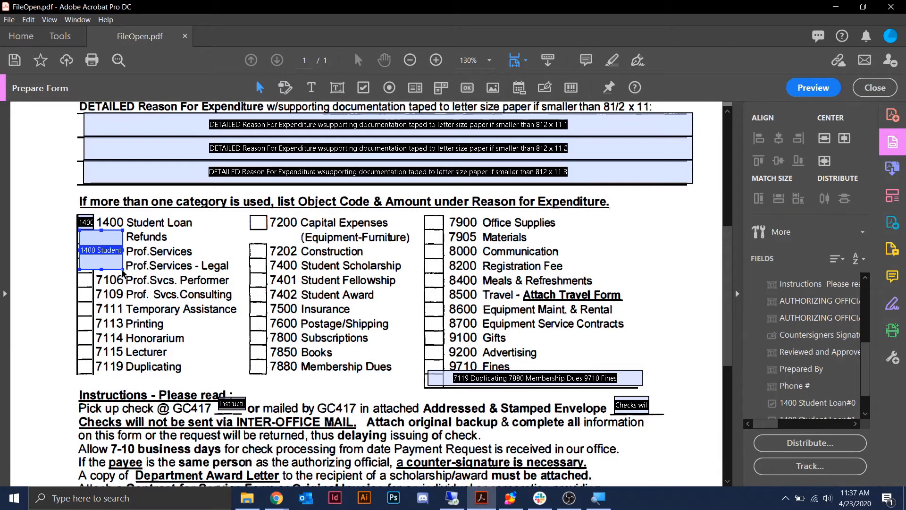
pyautogui.moveTo(121, 270); pyautogui.dragTo(93, 244)
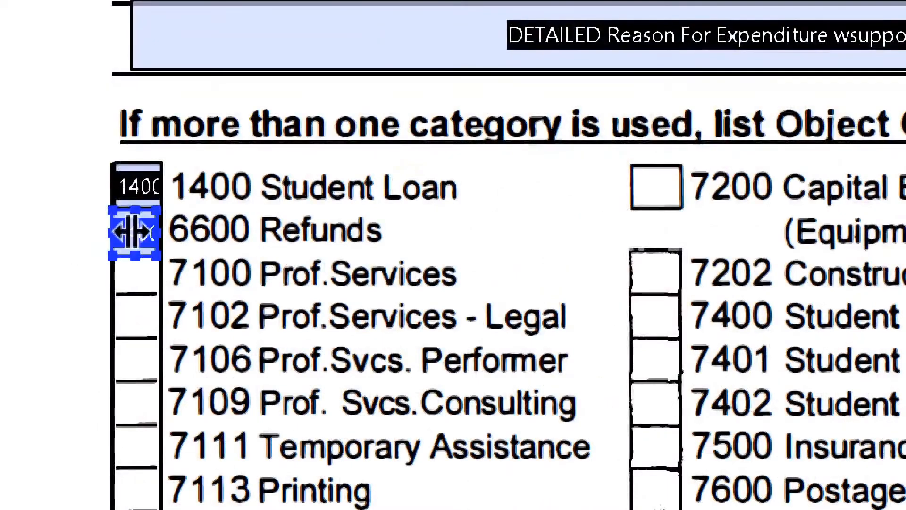
# - Rename the pasted check box to 6600 Refunds in its properties
pyautogui.doubleClick(135, 236)
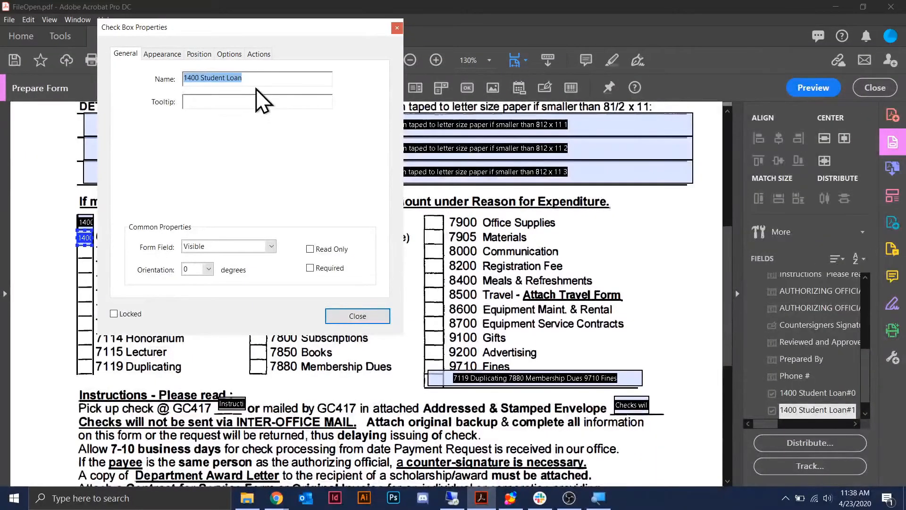
pyautogui.moveTo(259, 28); pyautogui.dragTo(330, 63)
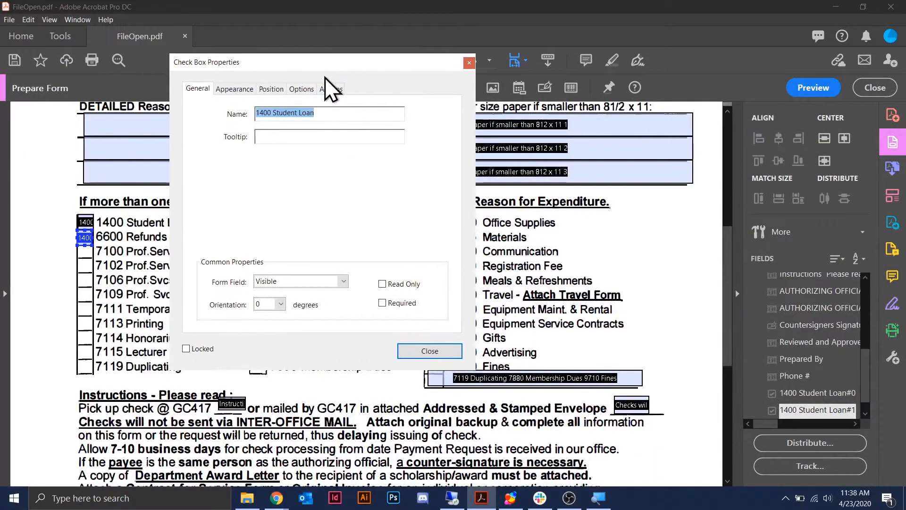
pyautogui.write('66')
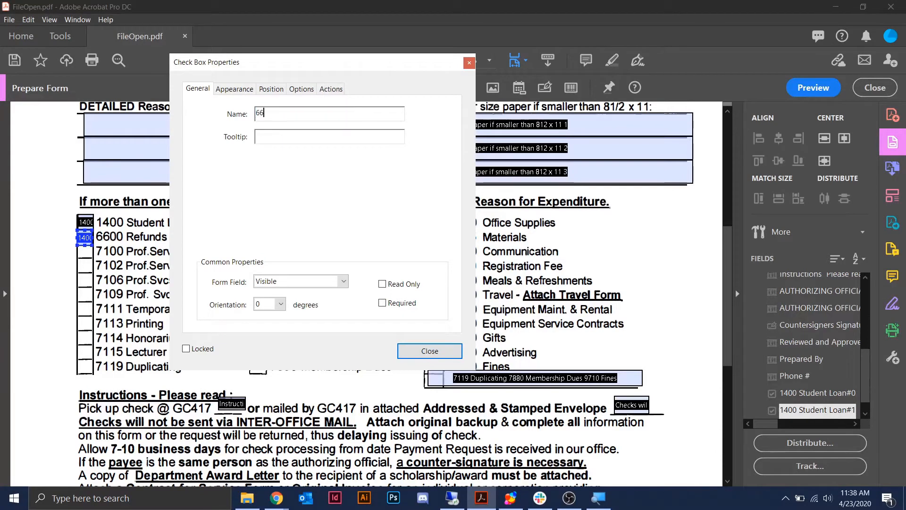
pyautogui.write('00 Refun')
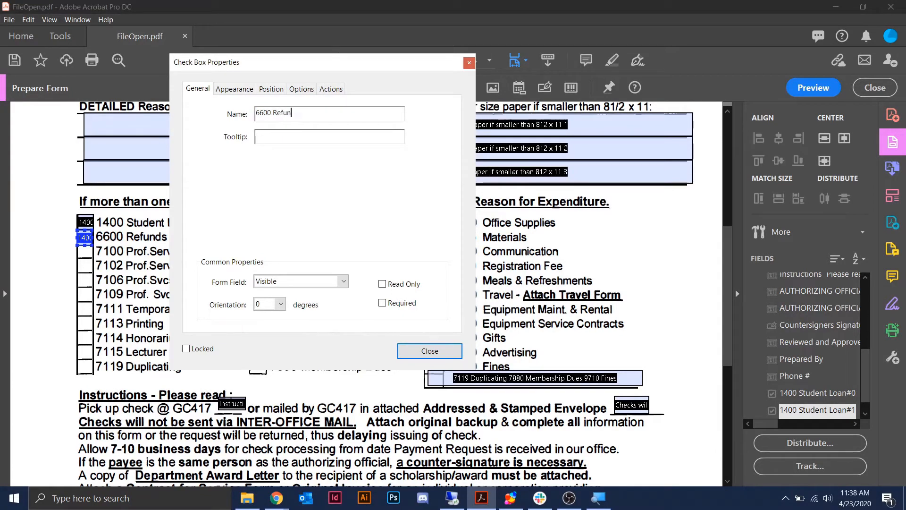
pyautogui.write('ds')
pyautogui.moveTo(243, 66); pyautogui.dragTo(410, 86)
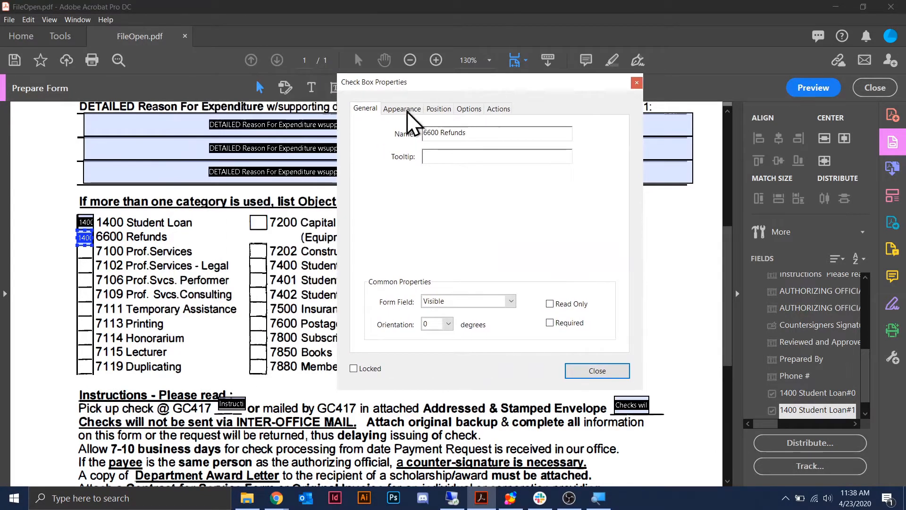
pyautogui.click(598, 371)
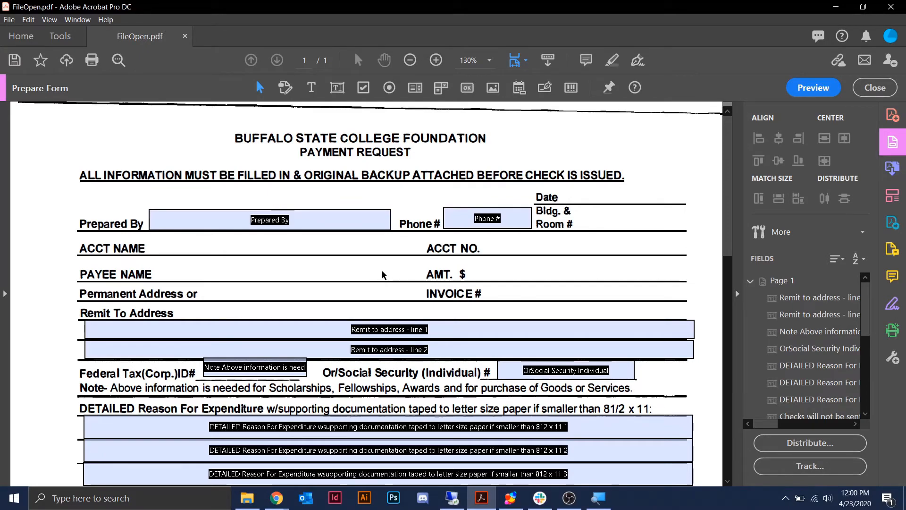
# - Place a text field named 'Acct Name' on the ACCT NAME line and stretch it toward ACCT NO
pyautogui.scroll(-3, 302, 258)
pyautogui.click(298, 256)
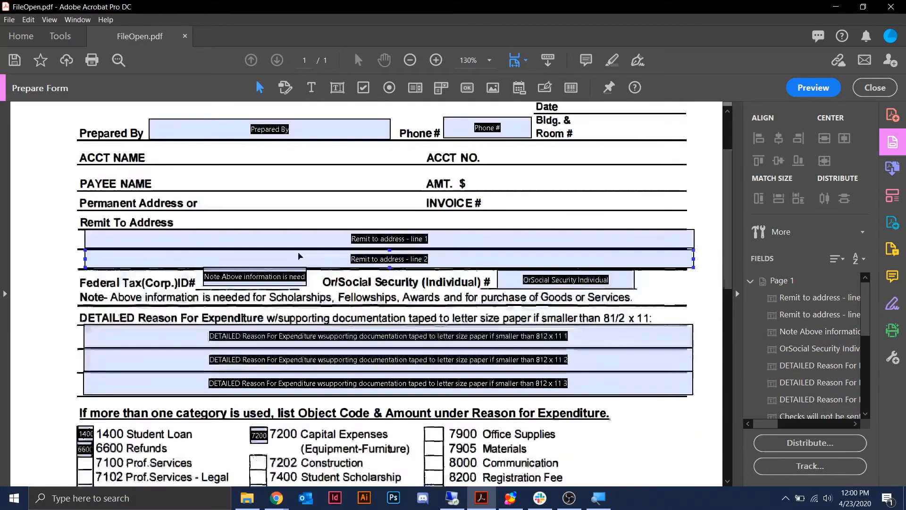
pyautogui.scroll(-8, 298, 256)
pyautogui.scroll(10, 299, 257)
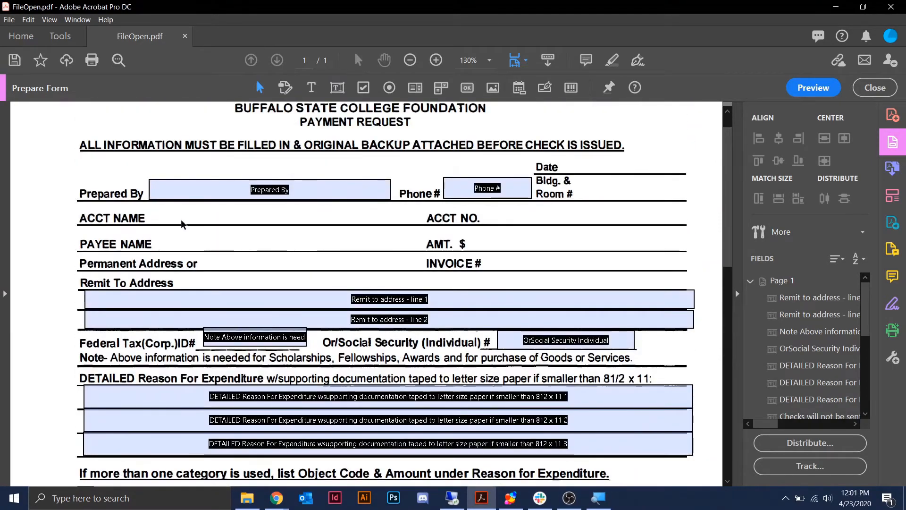
pyautogui.rightClick(152, 210)
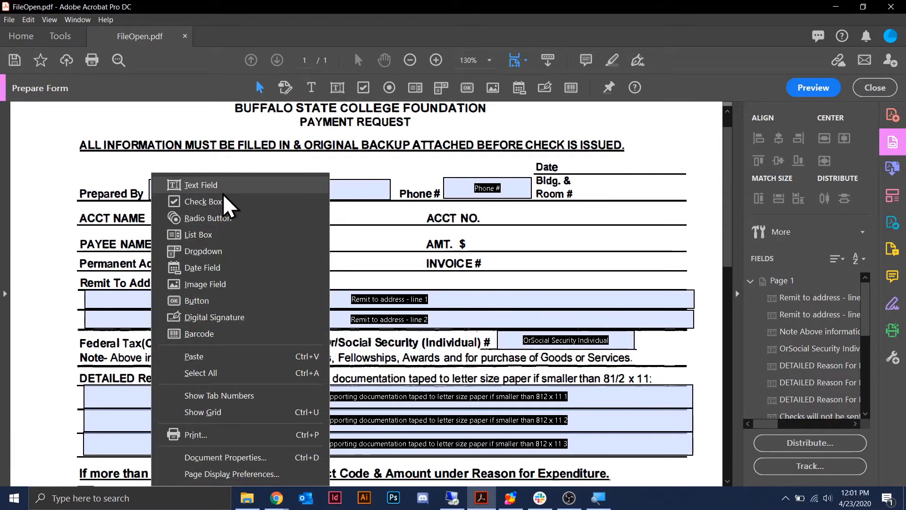
pyautogui.click(197, 184)
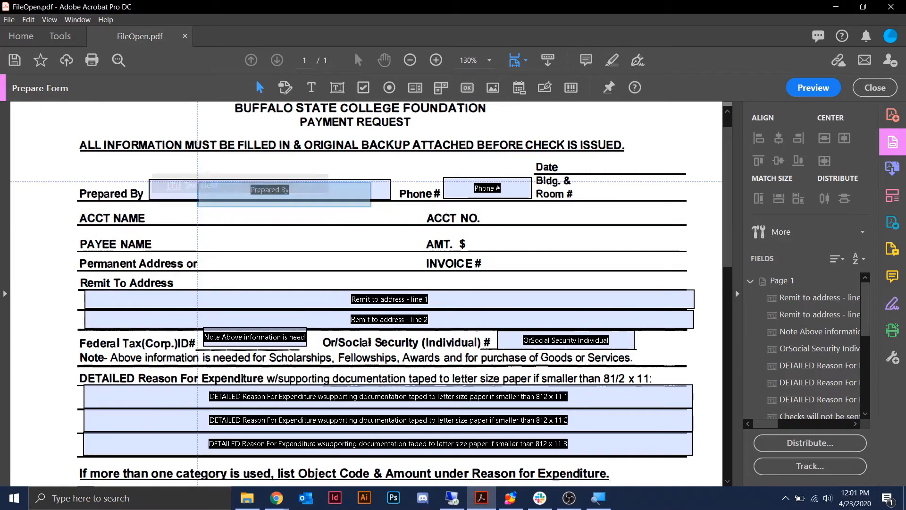
pyautogui.click(150, 206)
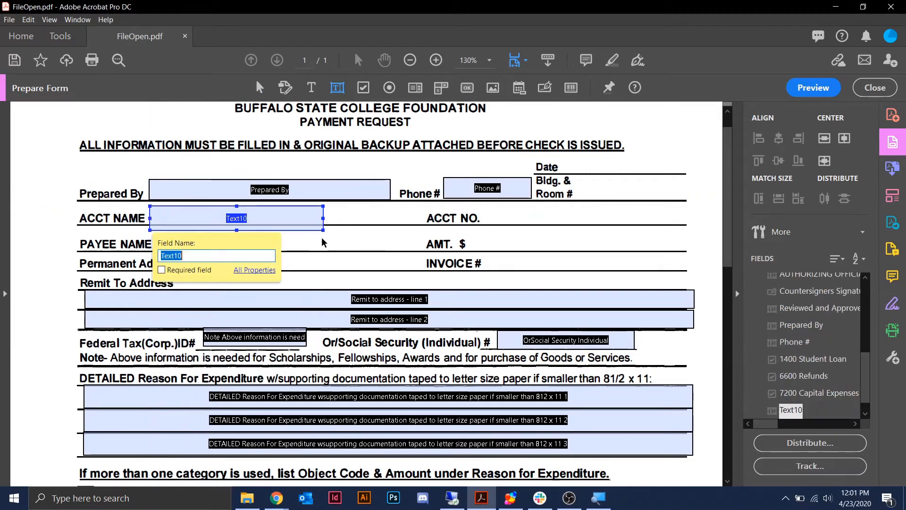
pyautogui.write('Acct Name')
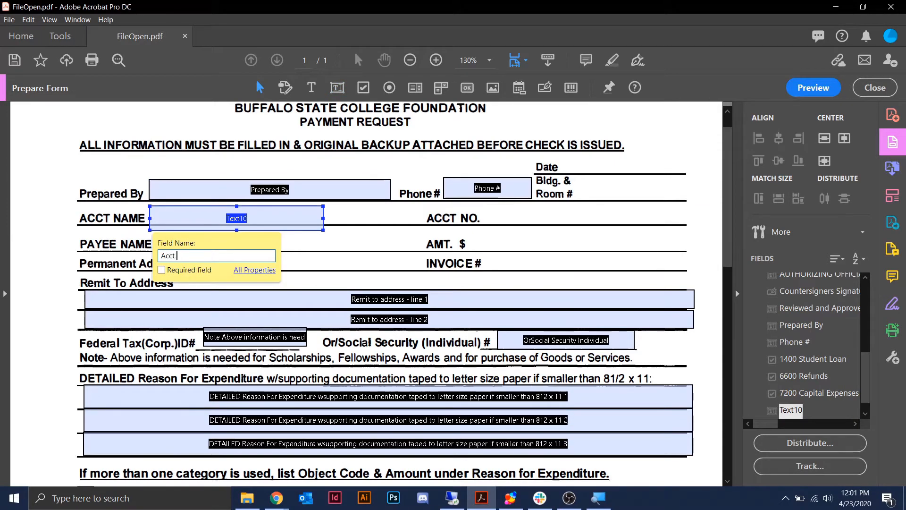
pyautogui.click(319, 237)
pyautogui.click(322, 230)
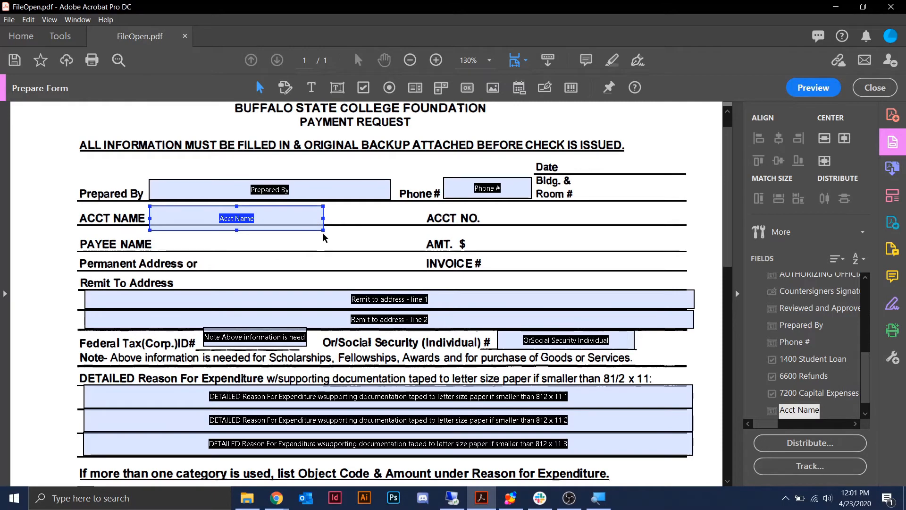
pyautogui.moveTo(323, 230); pyautogui.dragTo(415, 223)
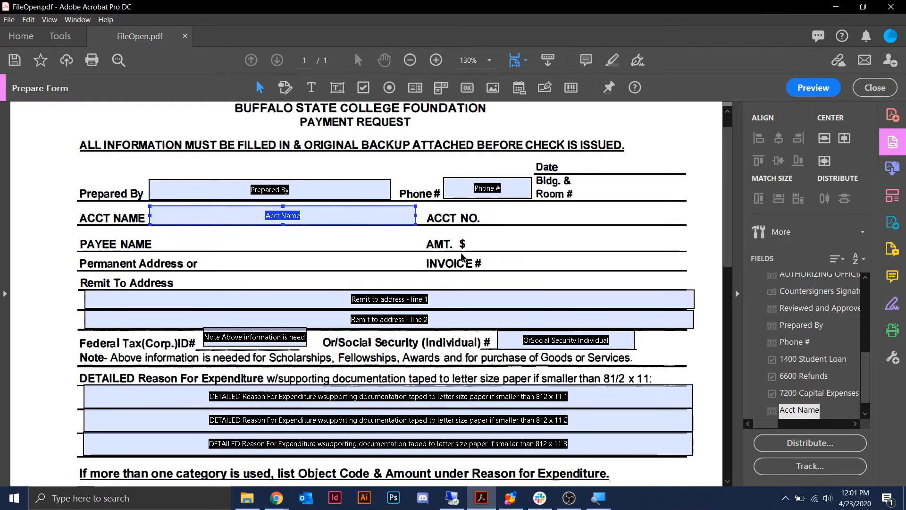
pyautogui.scroll(-5, 465, 255)
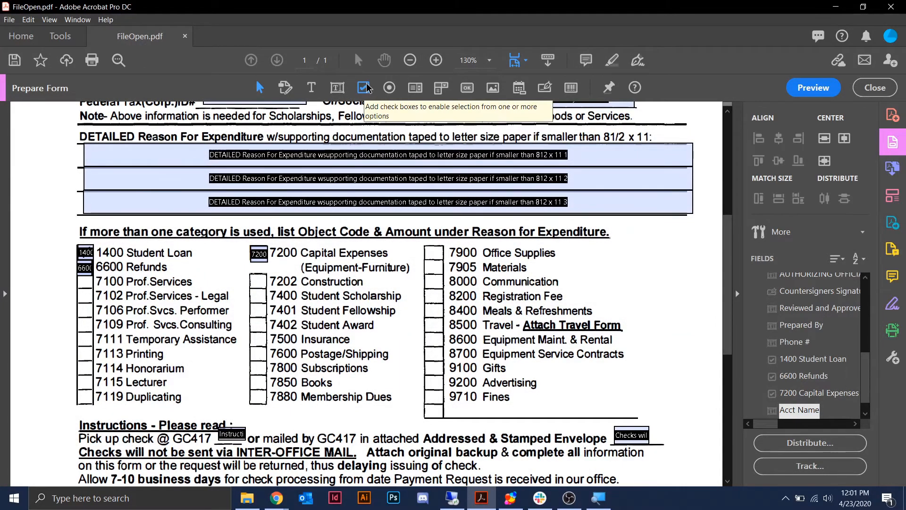
# - Place a check box on the 7100 Prof.Services square and shrink it to fit
pyautogui.rightClick(49, 273)
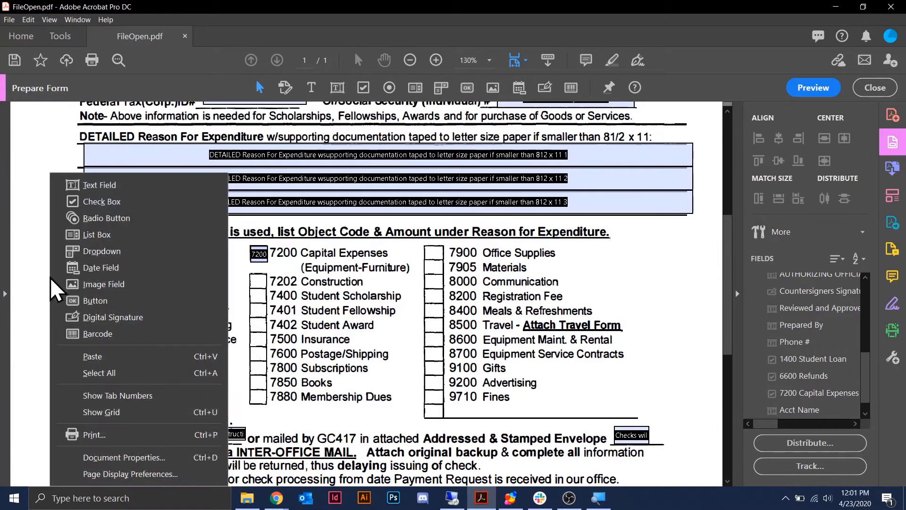
pyautogui.click(138, 201)
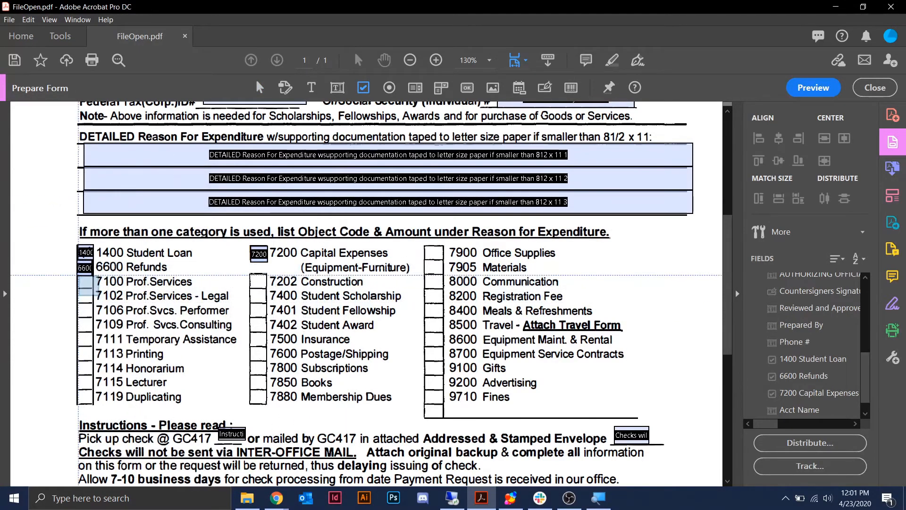
pyautogui.click(86, 282)
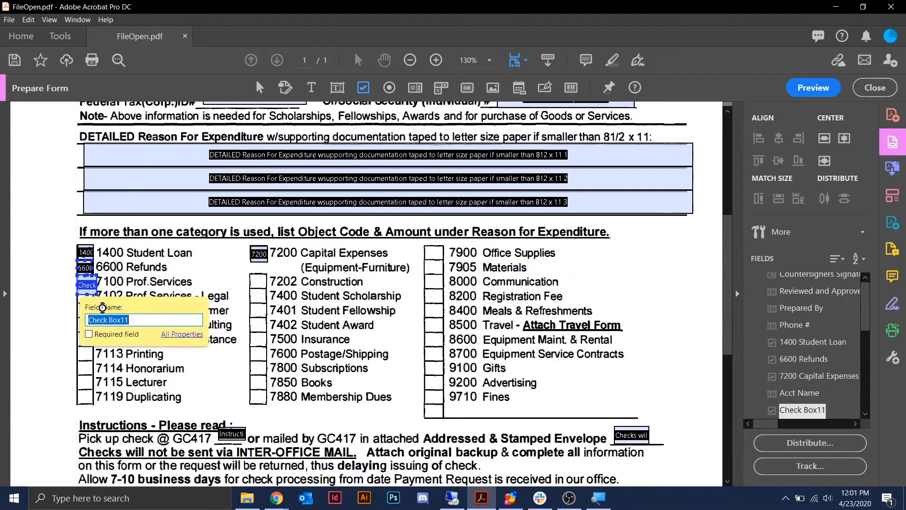
pyautogui.click(90, 285)
pyautogui.moveTo(90, 285); pyautogui.dragTo(87, 281)
# - Name the new check box '7100 Prof Services' in its properties
pyautogui.doubleClick(84, 282)
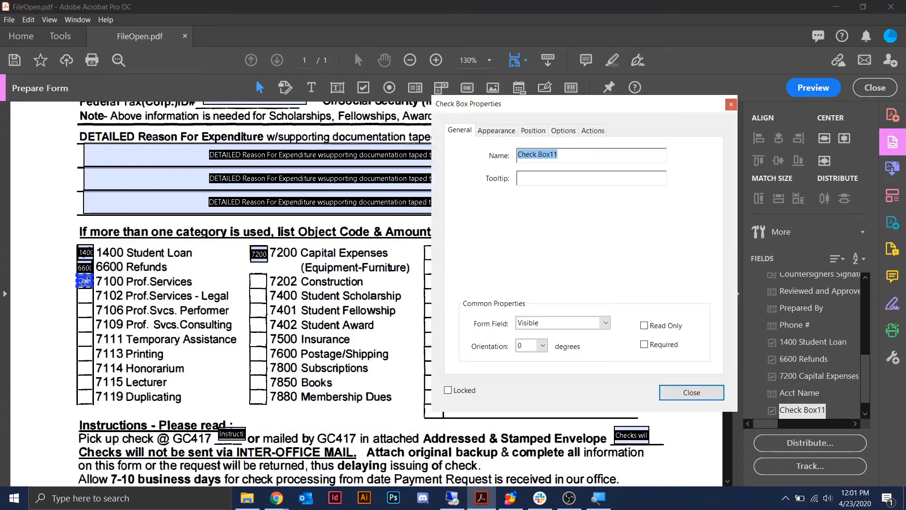
pyautogui.moveTo(545, 104); pyautogui.dragTo(474, 129)
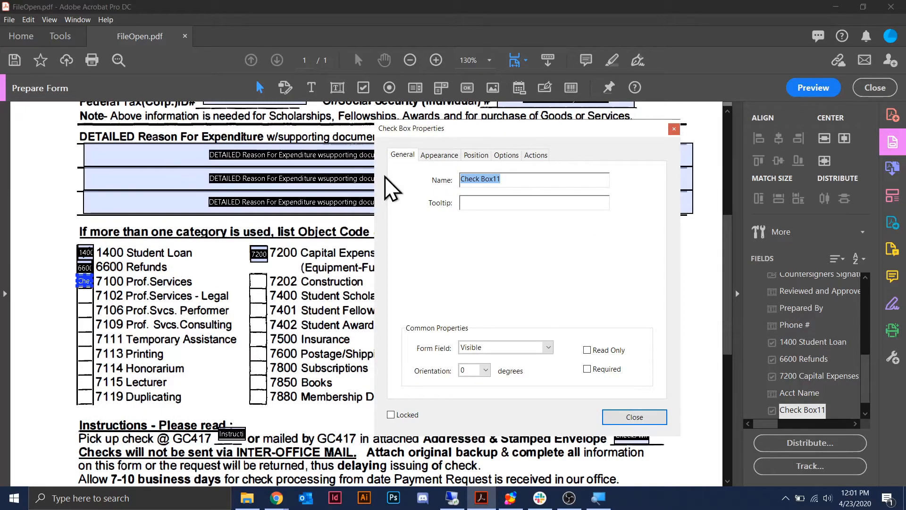
pyautogui.write('7100 Prof S')
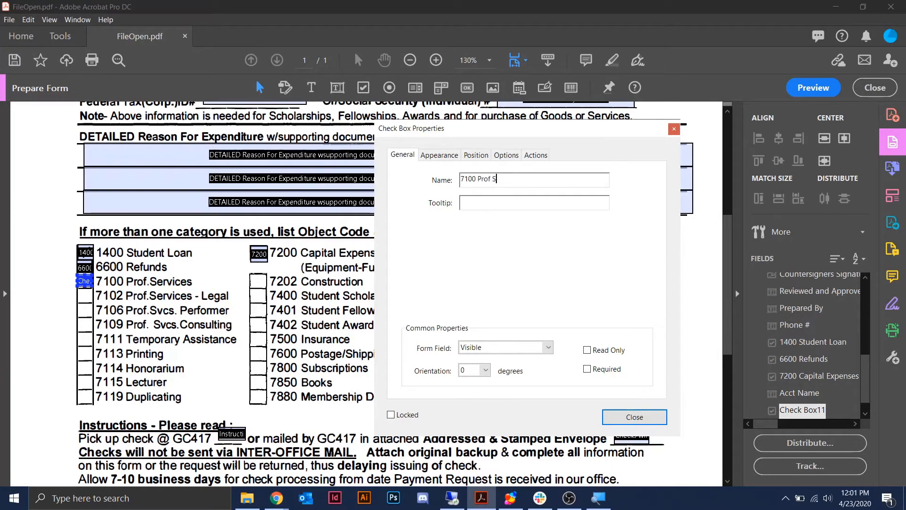
pyautogui.press('BackSpace')
pyautogui.press('BackSpace')
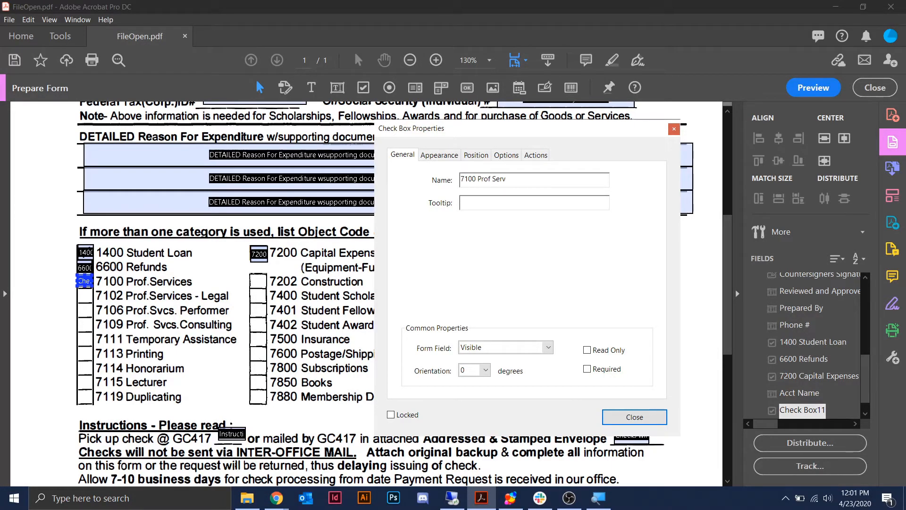
pyautogui.write('ices')
pyautogui.click(644, 417)
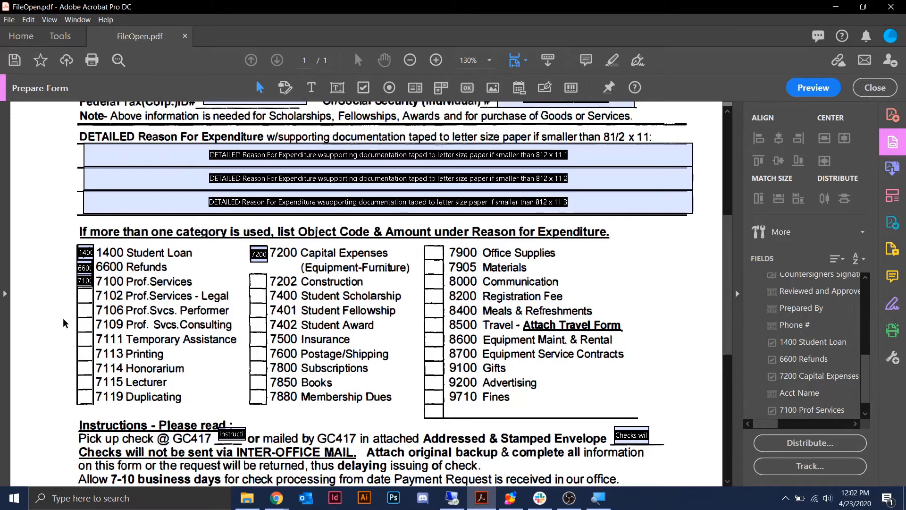
# - Add a check box in the left margin, then delete it as misplaced
pyautogui.rightClick(51, 296)
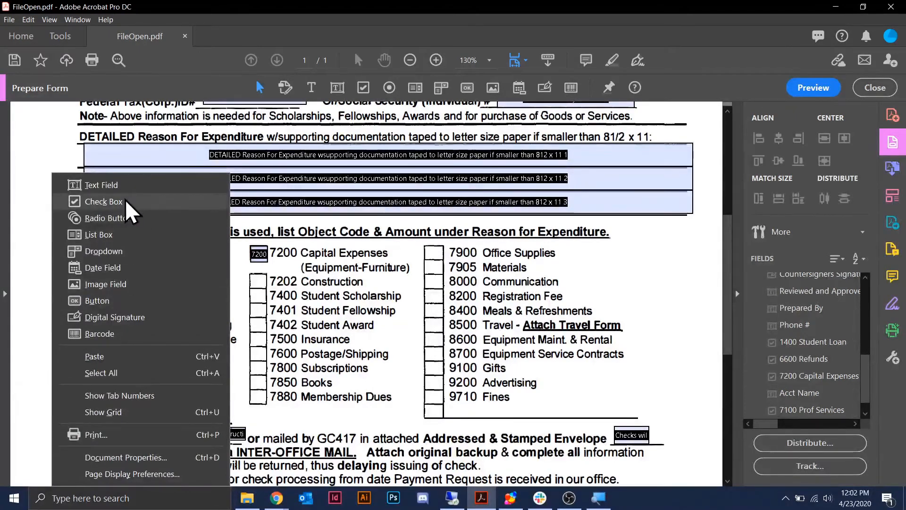
pyautogui.click(103, 202)
pyautogui.click(56, 318)
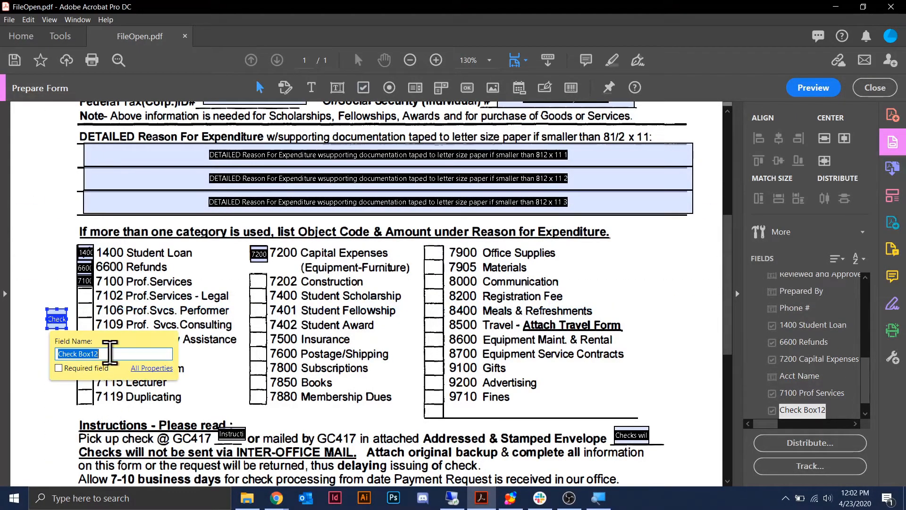
pyautogui.click(61, 324)
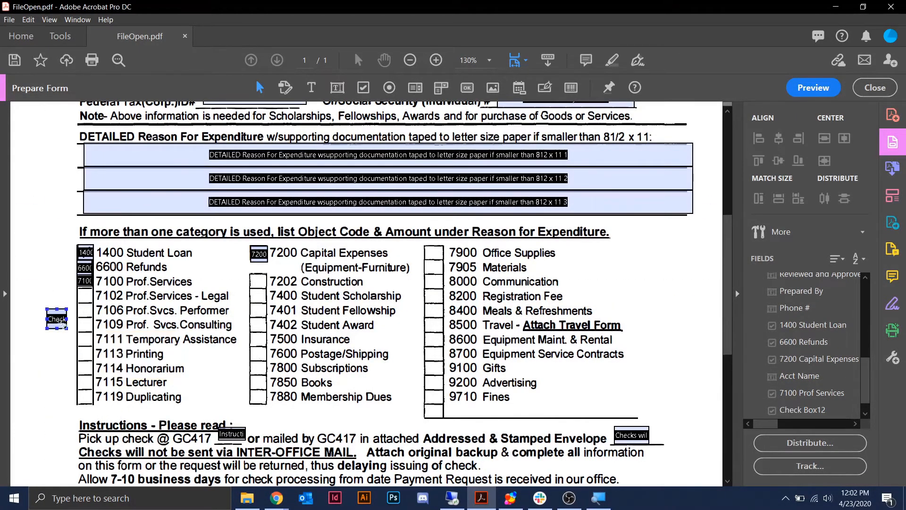
pyautogui.click(61, 326)
pyautogui.press('Delete')
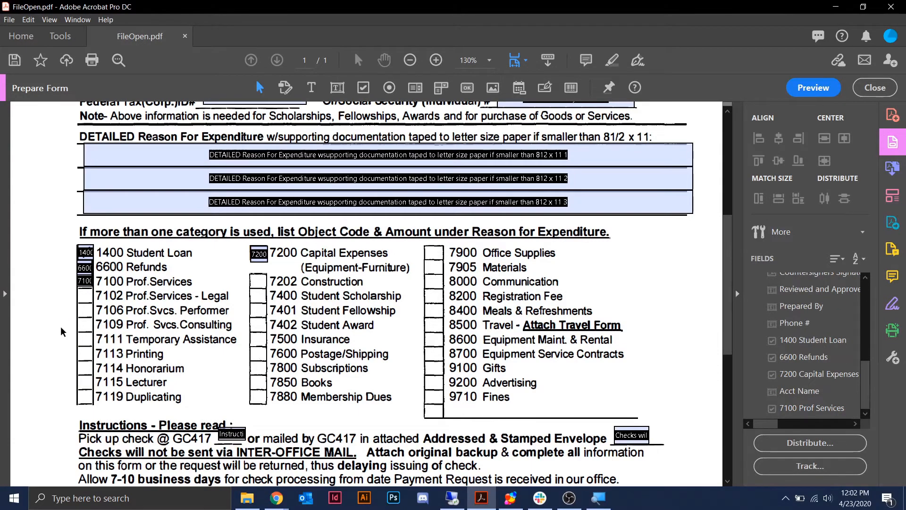
# - Place a new check box in the left margin beside the 7106 row
pyautogui.rightClick(43, 304)
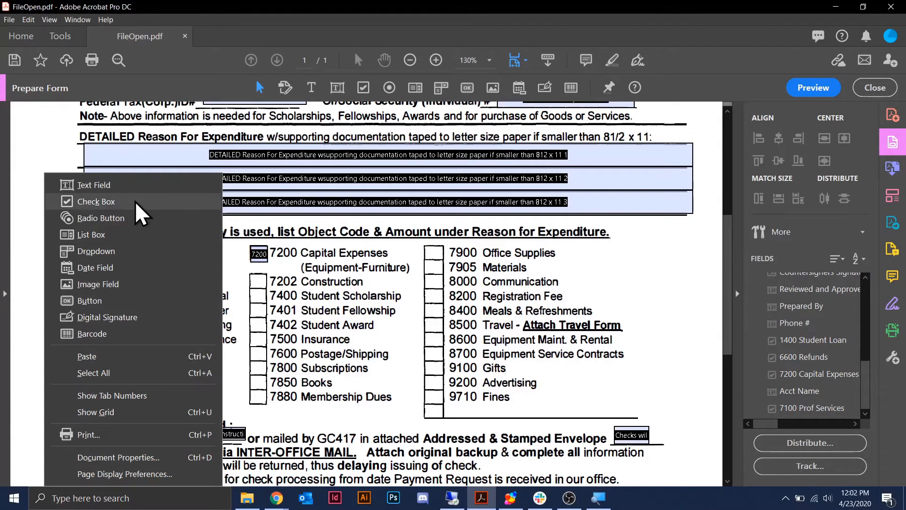
pyautogui.click(135, 201)
pyautogui.click(49, 315)
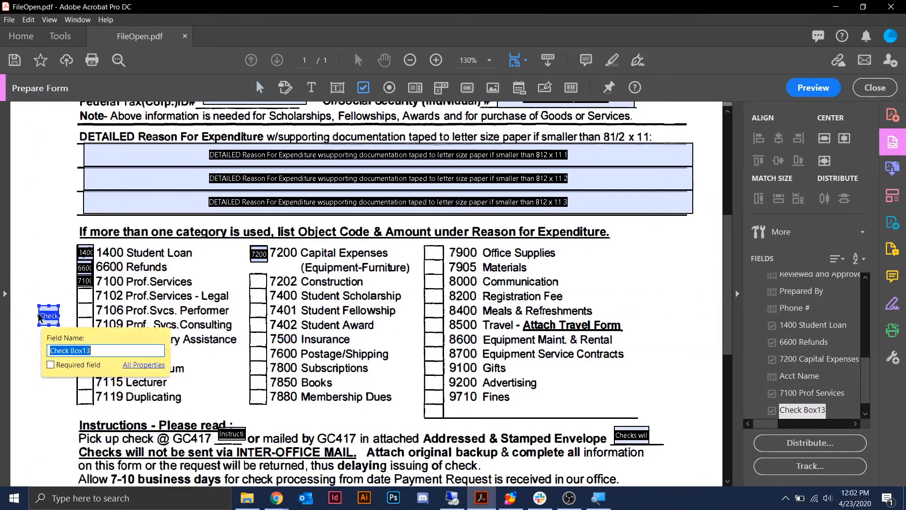
pyautogui.click(40, 269)
# - Copy the check box twice, stacking both copies below it in the left margin
pyautogui.click(49, 316)
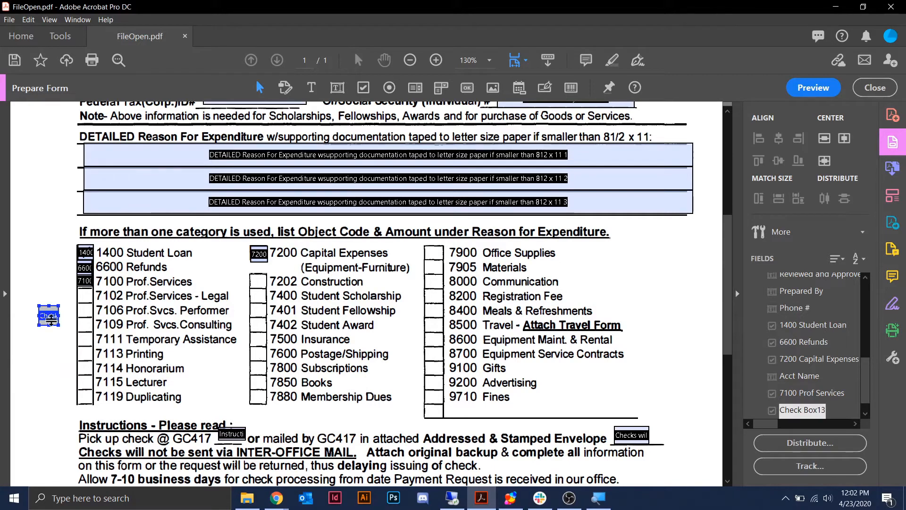
pyautogui.hotkey('ctrl', 'c')
pyautogui.hotkey('ctrl', 'v')
pyautogui.moveTo(367, 294); pyautogui.dragTo(48, 349)
pyautogui.hotkey('ctrl', 'v')
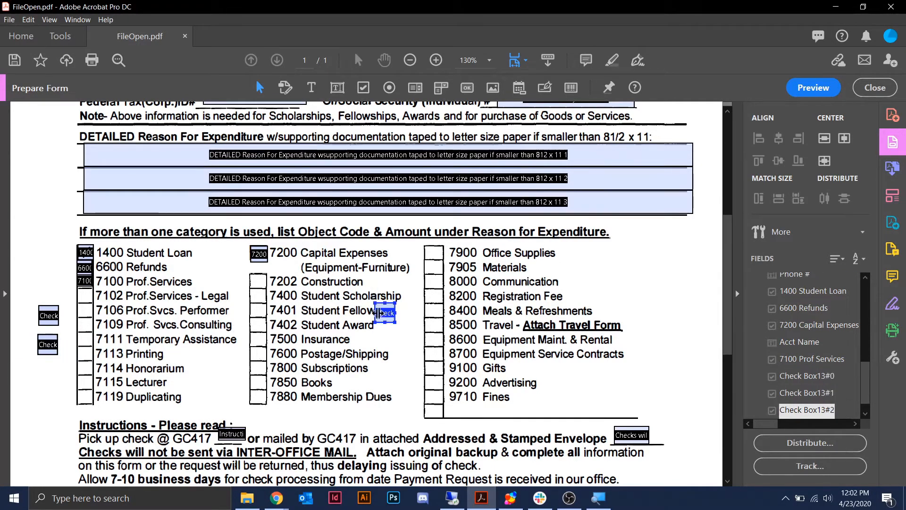
pyautogui.moveTo(385, 312); pyautogui.dragTo(47, 372)
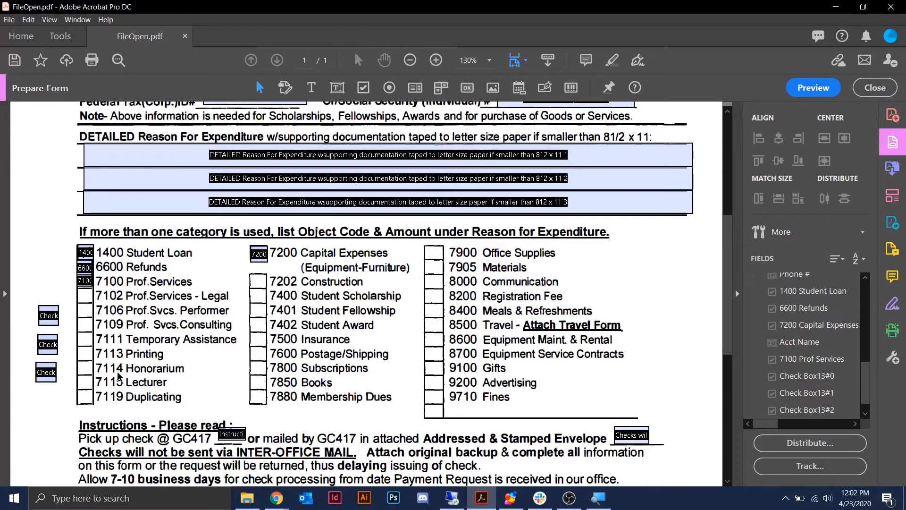
pyautogui.click(805, 86)
# - In preview, enter 'Person's nam' in Prepared By and a test number in Phone #
pyautogui.click(821, 90)
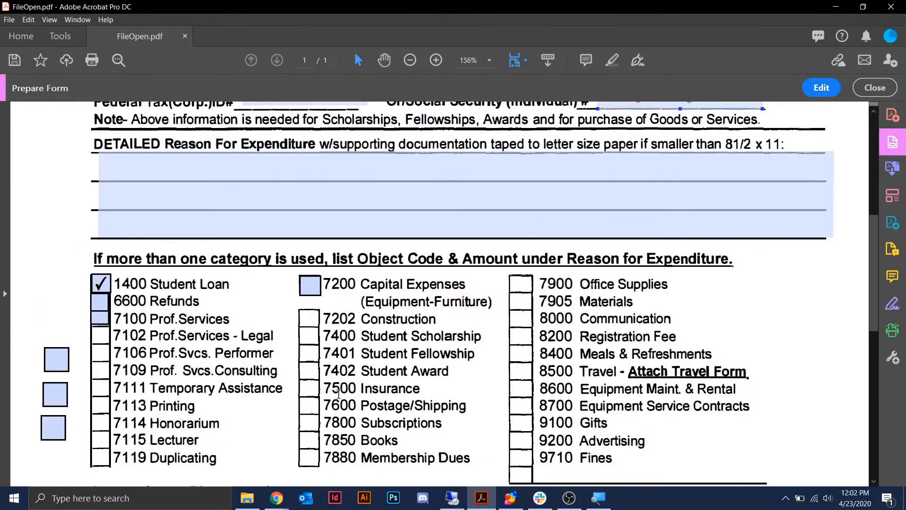
pyautogui.scroll(7, 274, 362)
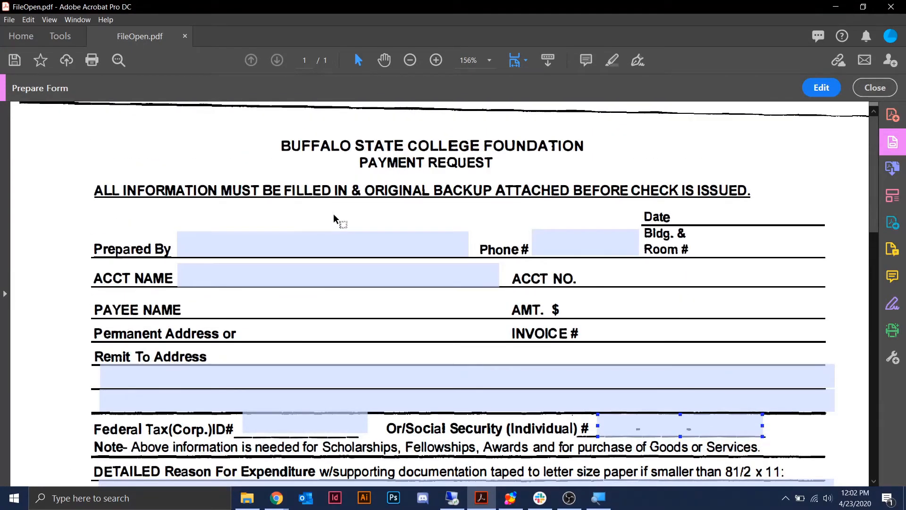
pyautogui.click(204, 247)
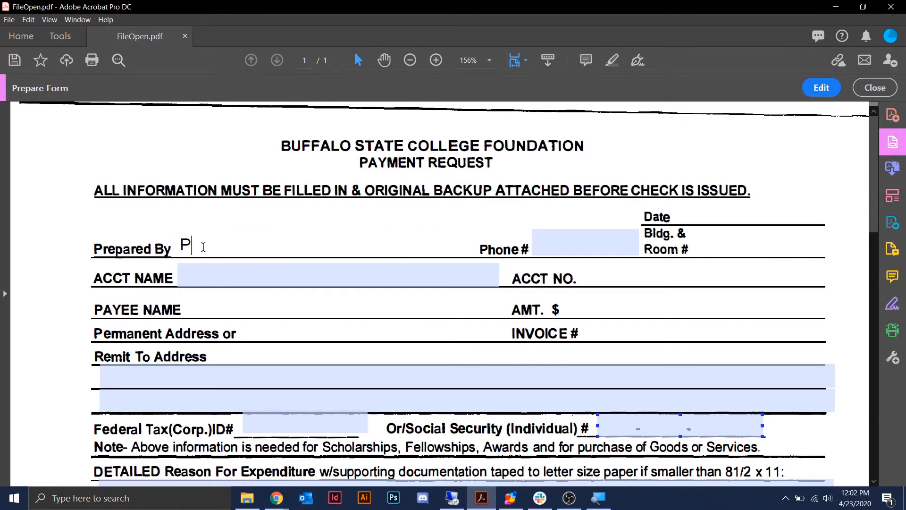
pyautogui.write("Person's name here")
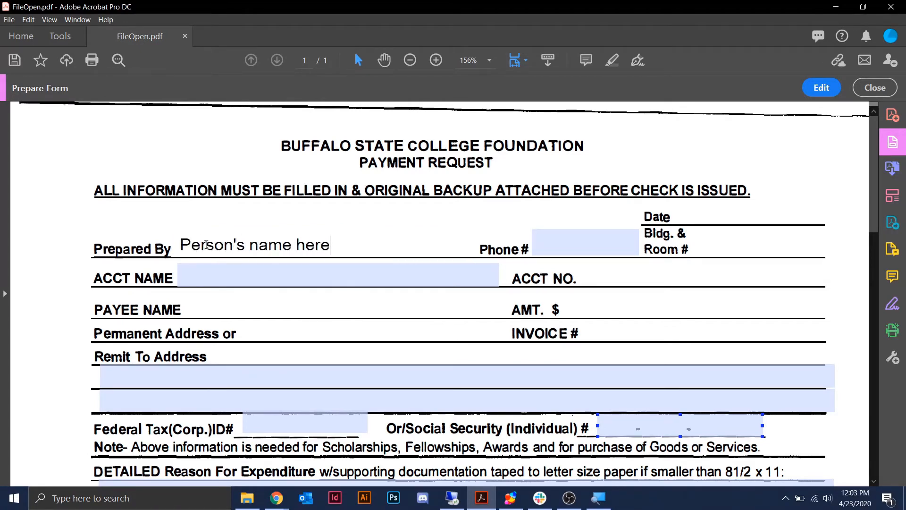
pyautogui.click(556, 242)
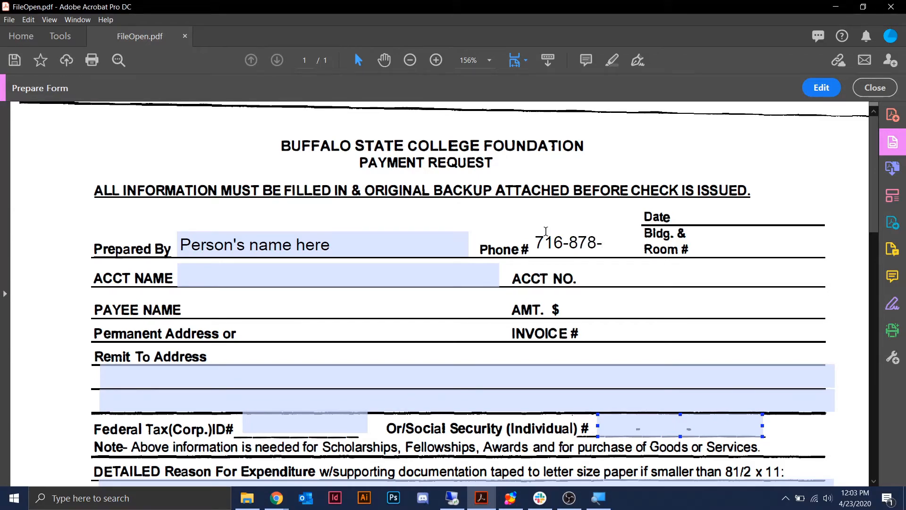
pyautogui.write('7')
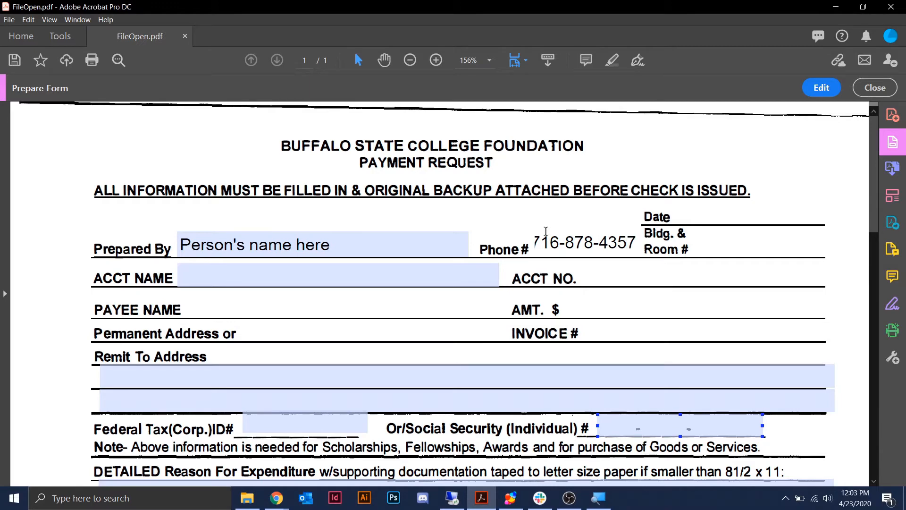
pyautogui.click(825, 170)
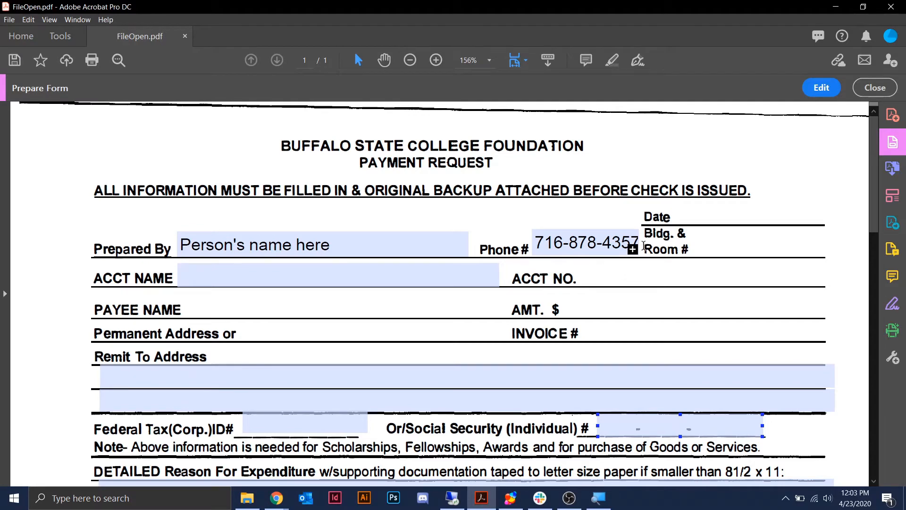
# - Stretch the Phone # field's right edge slightly wider, then preview the filled form again
pyautogui.click(821, 88)
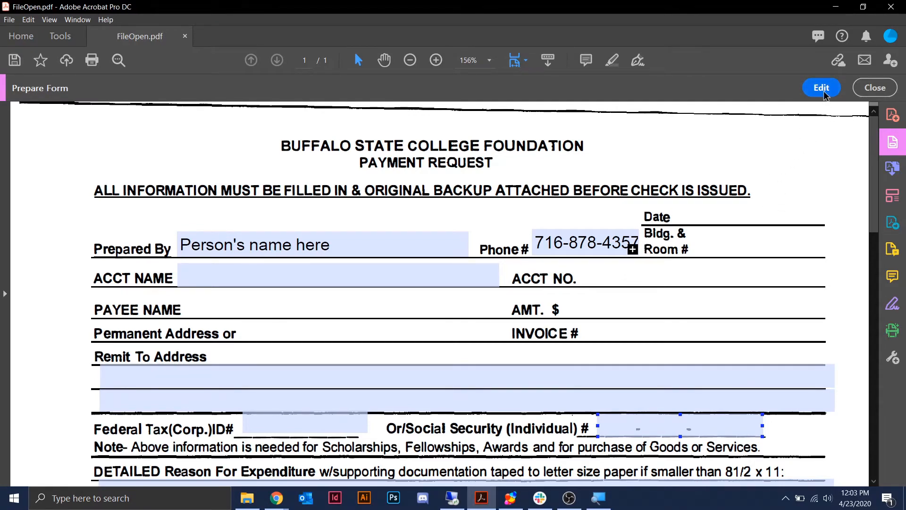
pyautogui.click(530, 215)
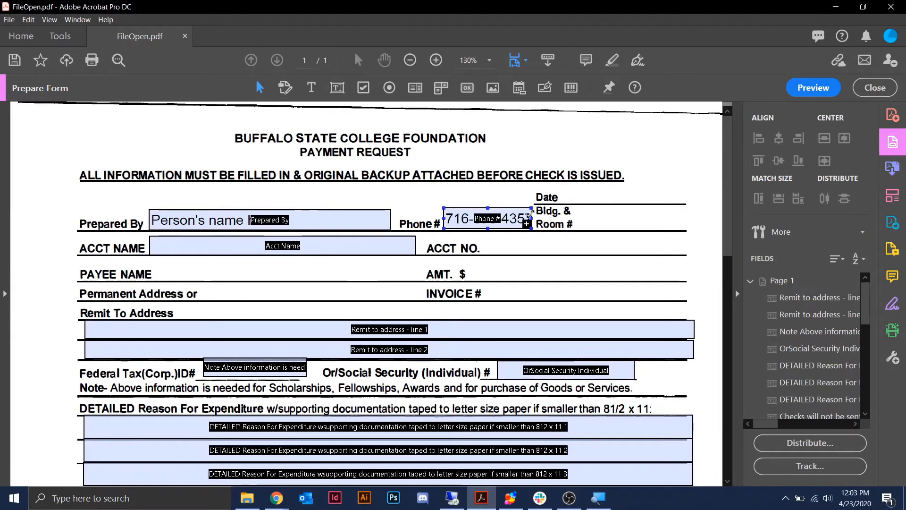
pyautogui.moveTo(530, 216); pyautogui.dragTo(538, 217)
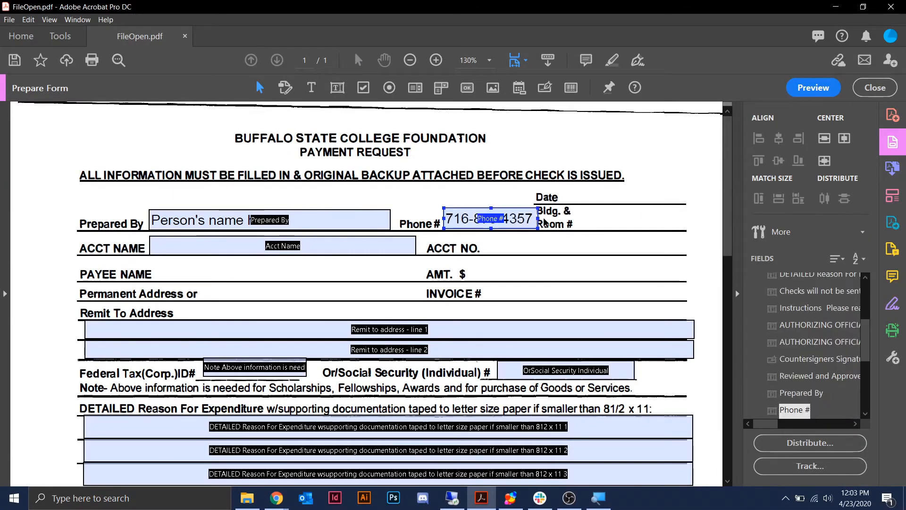
pyautogui.click(654, 179)
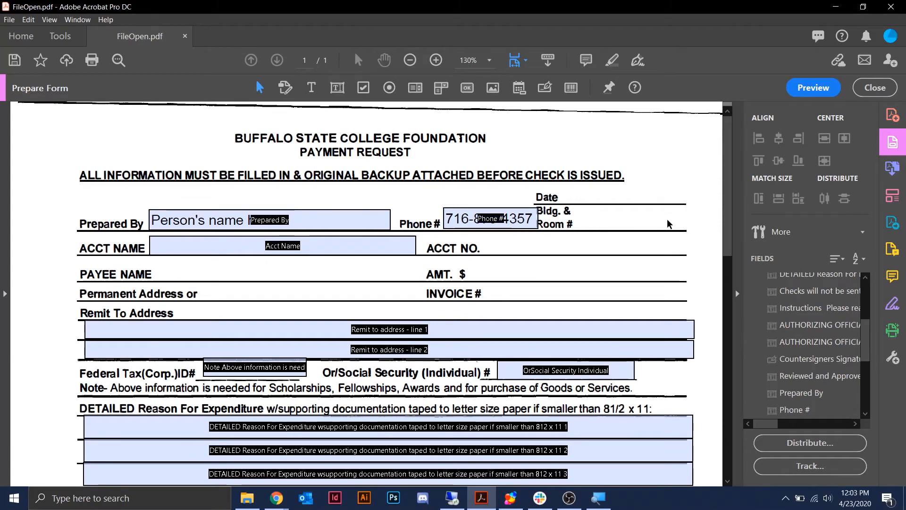
pyautogui.click(224, 225)
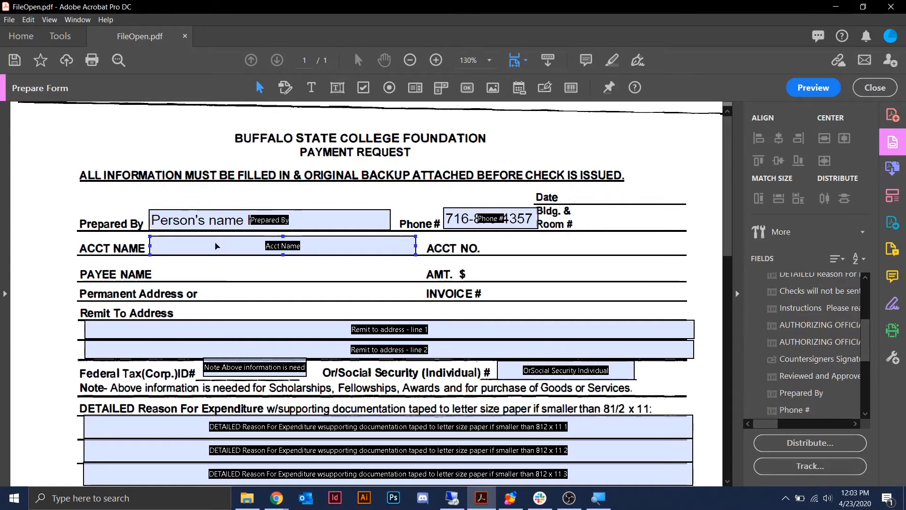
pyautogui.click(291, 274)
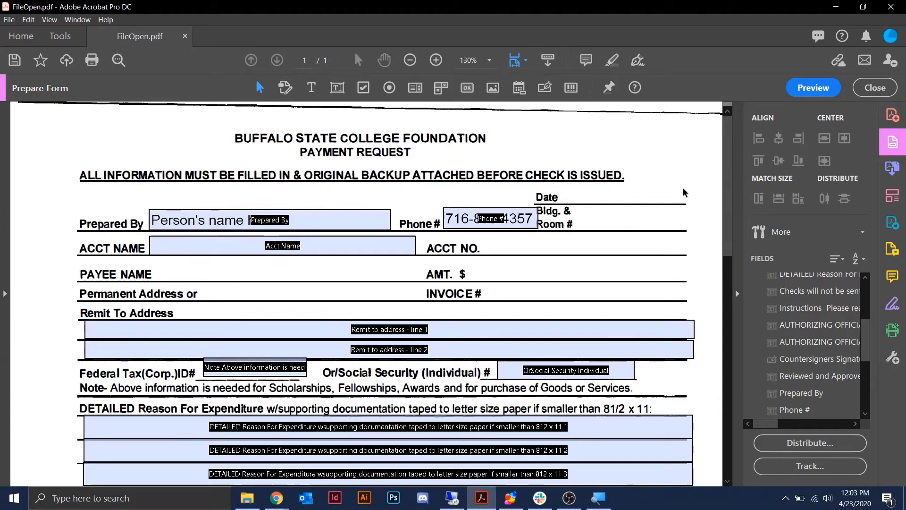
pyautogui.click(814, 88)
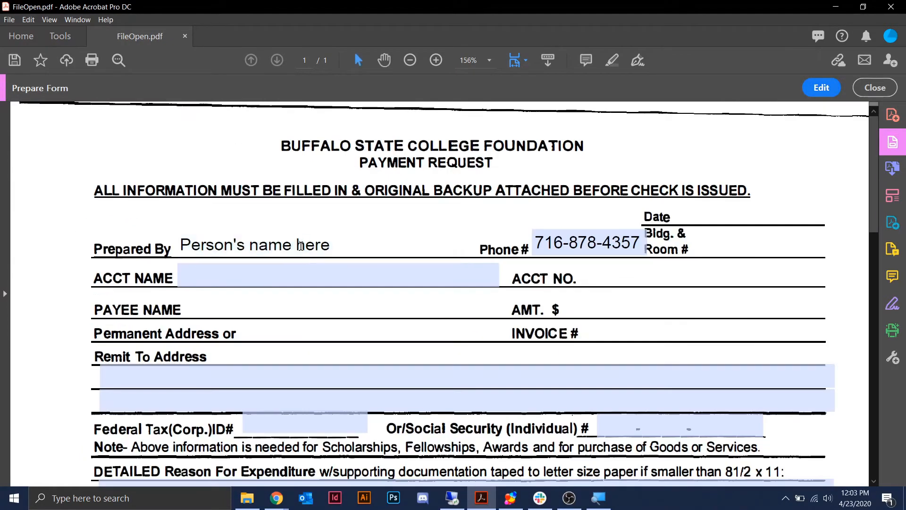
# - Erase the test text from Prepared By and the test number from Phone #
pyautogui.moveTo(332, 243); pyautogui.dragTo(158, 241)
pyautogui.press('Delete')
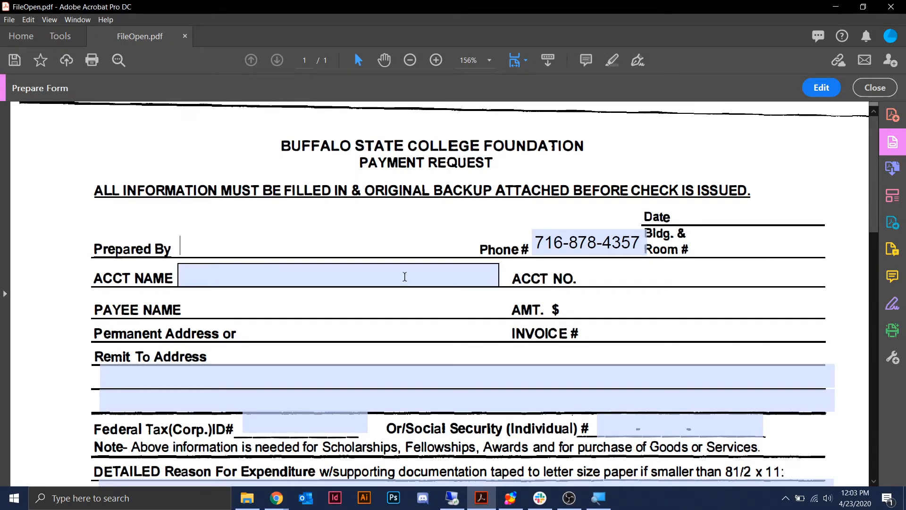
pyautogui.click(553, 242)
pyautogui.moveTo(638, 241); pyautogui.dragTo(535, 242)
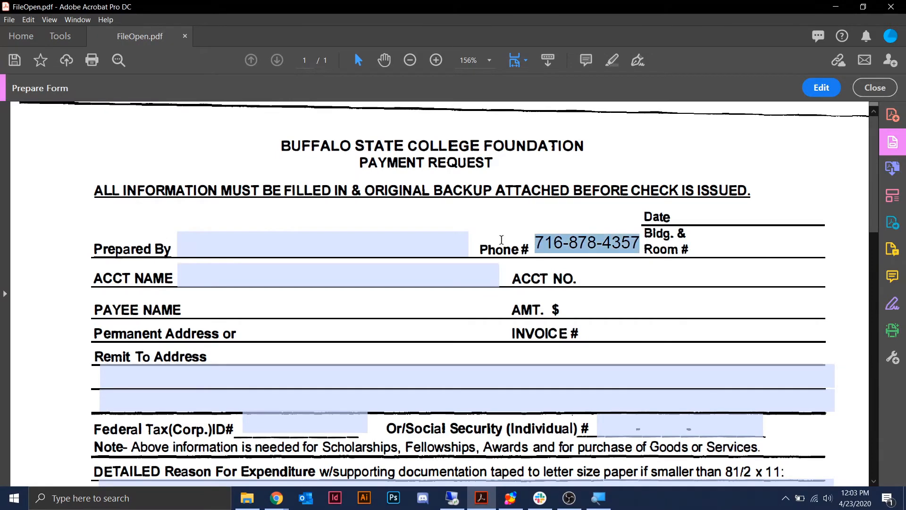
pyautogui.press('Delete')
pyautogui.click(807, 169)
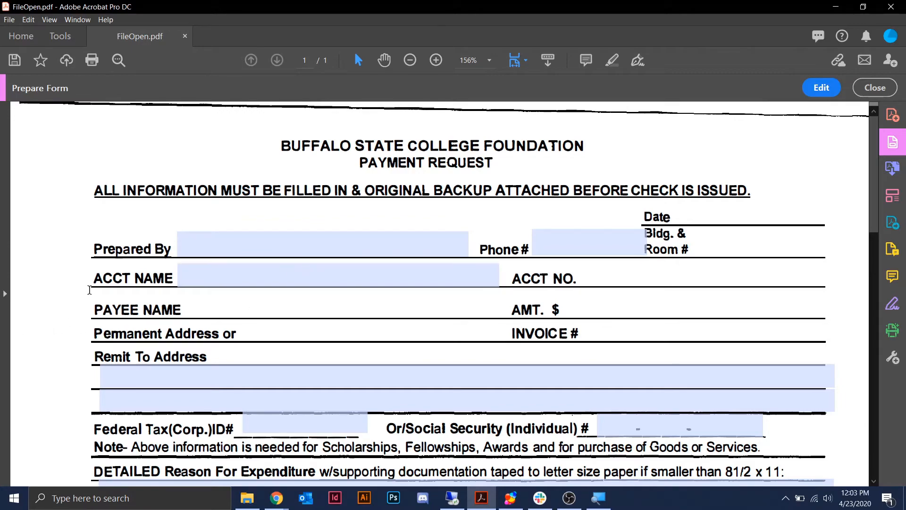
# - Tick and untick the 1400, 6600, 7100 and 7200 object-code boxes, leaving all cleared
pyautogui.scroll(-3, 91, 296)
pyautogui.scroll(-5, 91, 297)
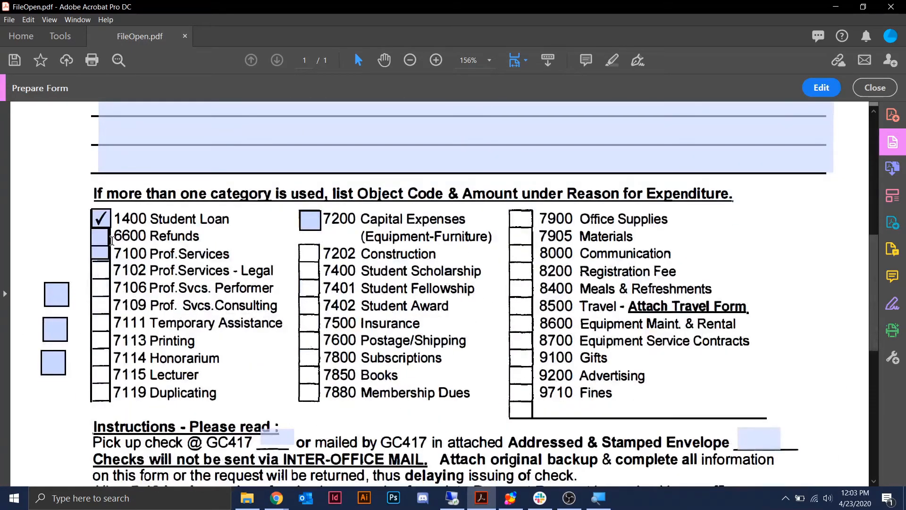
pyautogui.click(103, 237)
pyautogui.click(101, 253)
pyautogui.click(102, 224)
pyautogui.click(309, 220)
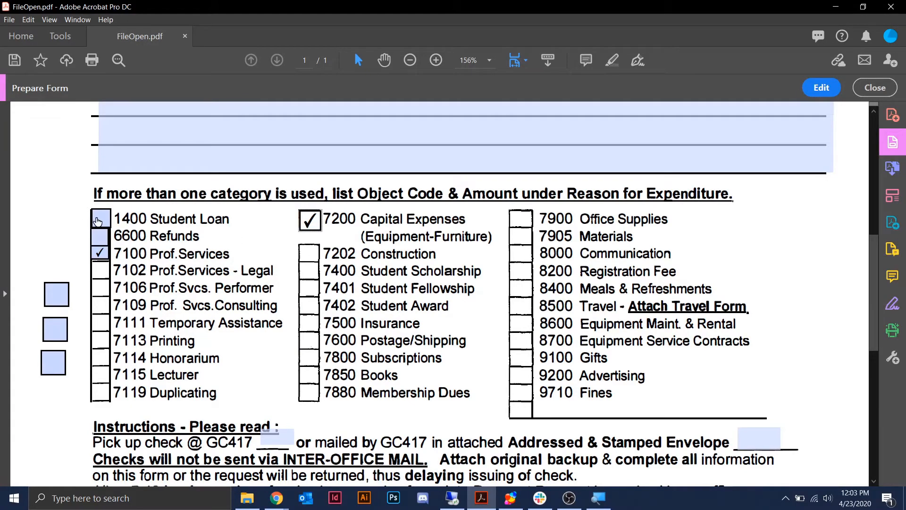
pyautogui.click(98, 221)
pyautogui.click(102, 238)
pyautogui.click(101, 253)
pyautogui.click(101, 239)
pyautogui.click(102, 222)
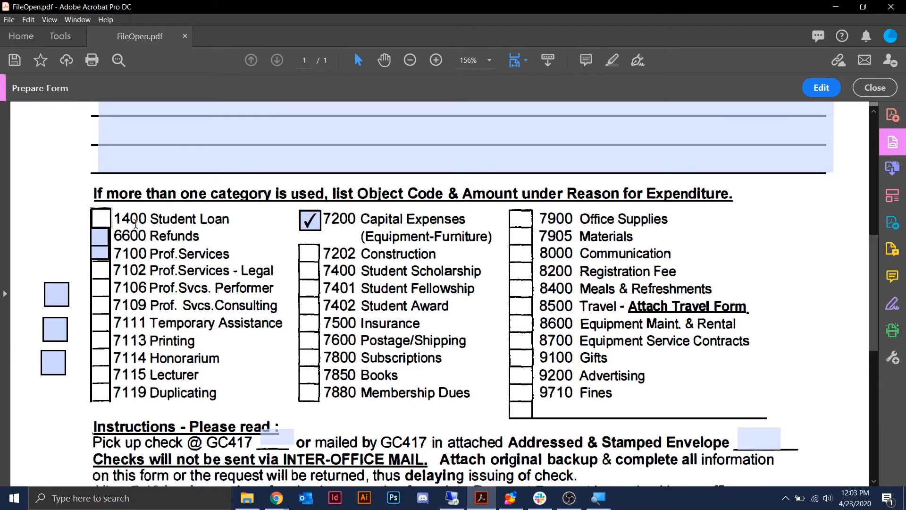
pyautogui.click(314, 220)
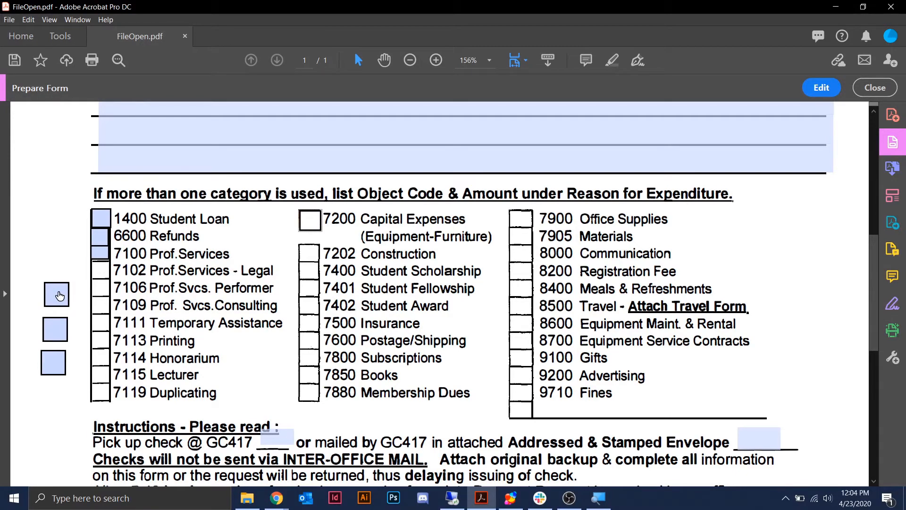
# - Toggle the left-margin check boxes on and off, ending unticked
pyautogui.click(59, 295)
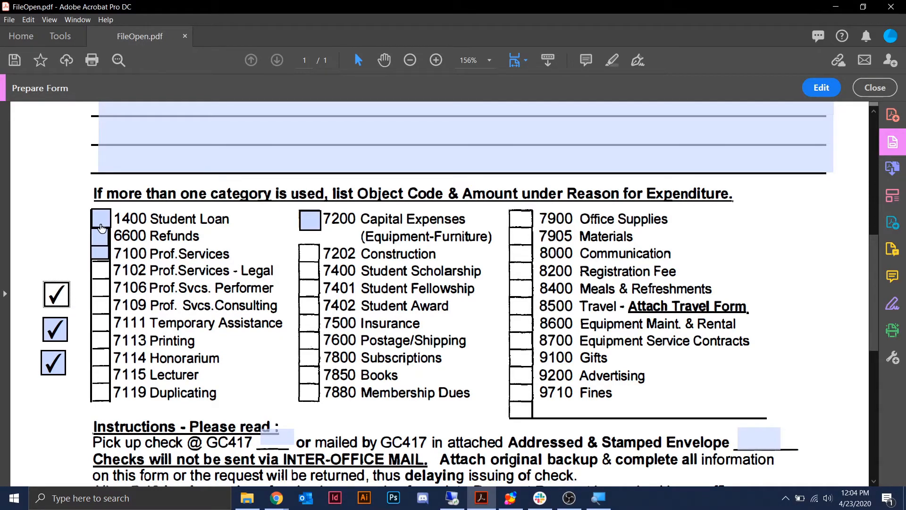
pyautogui.click(60, 301)
pyautogui.click(59, 301)
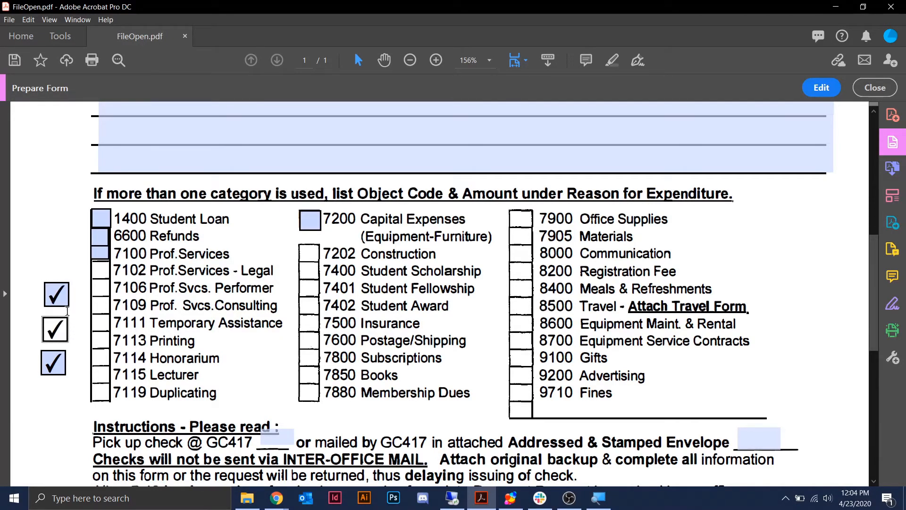
pyautogui.click(60, 301)
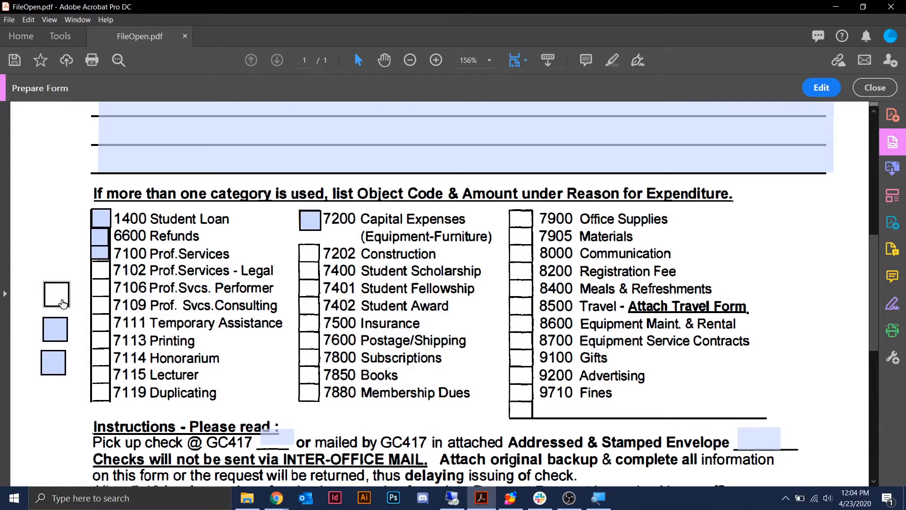
pyautogui.click(63, 302)
pyautogui.click(62, 302)
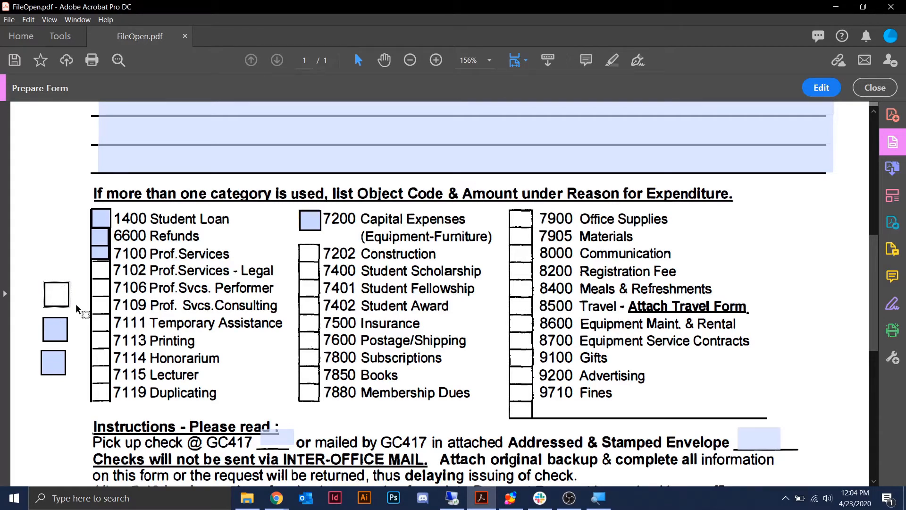
# - In edit mode, marquee-select the three left-margin check boxes and cut them
pyautogui.click(822, 88)
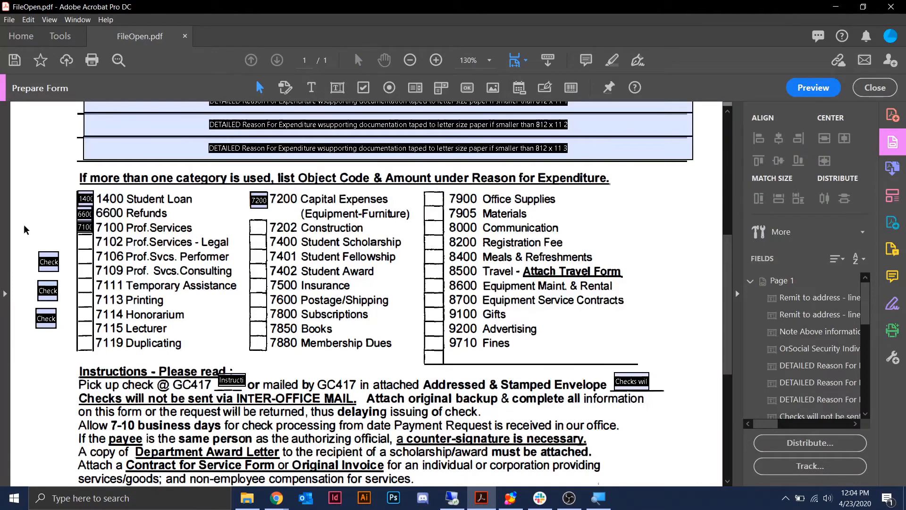
pyautogui.moveTo(25, 227); pyautogui.dragTo(71, 351)
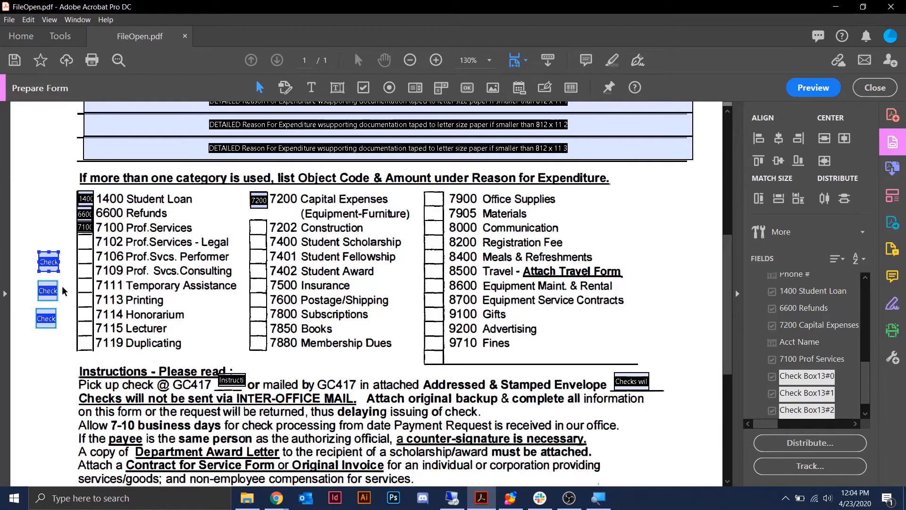
pyautogui.rightClick(51, 262)
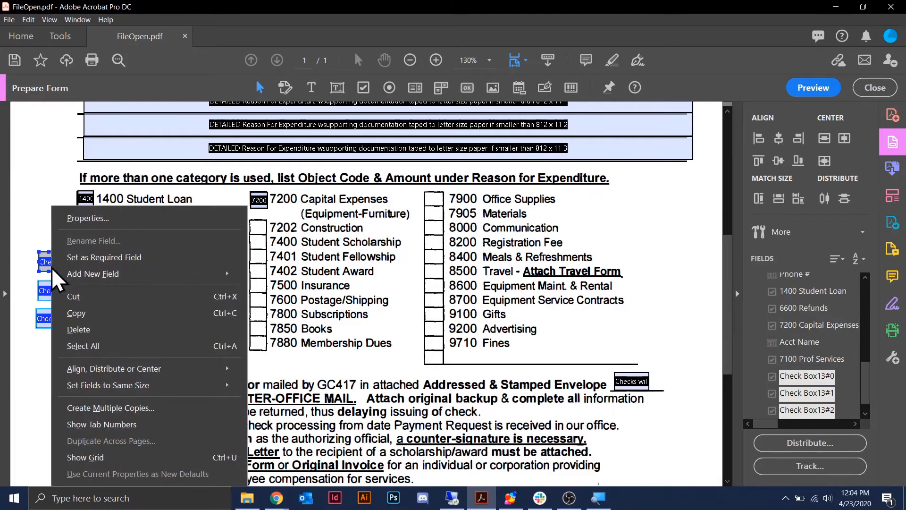
pyautogui.click(75, 296)
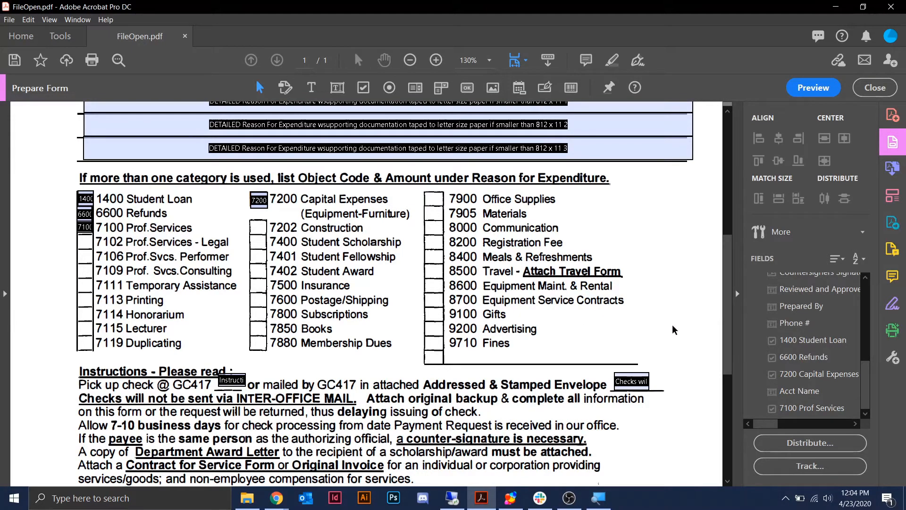
# - Compare the 1400 Student Loan and 6600 Refunds fields in the Fields panel, stepping through the field list
pyautogui.scroll(6, 804, 331)
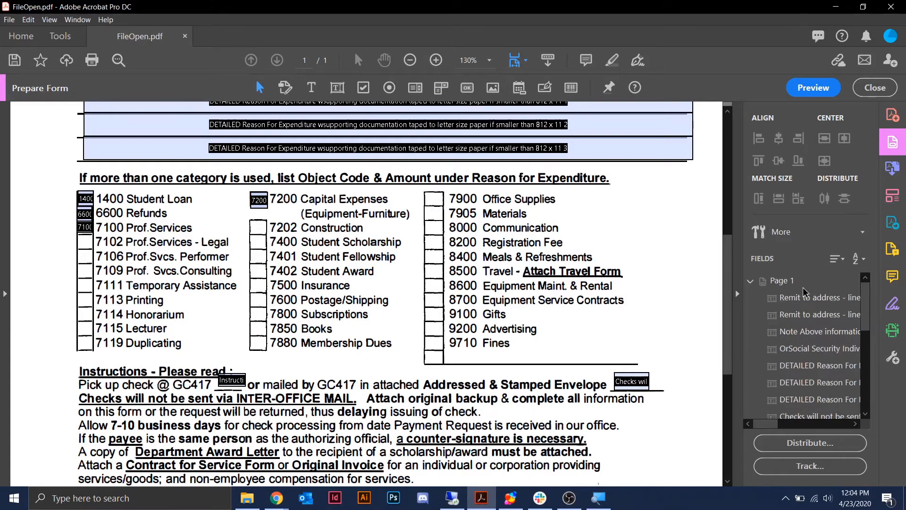
pyautogui.scroll(-2, 820, 323)
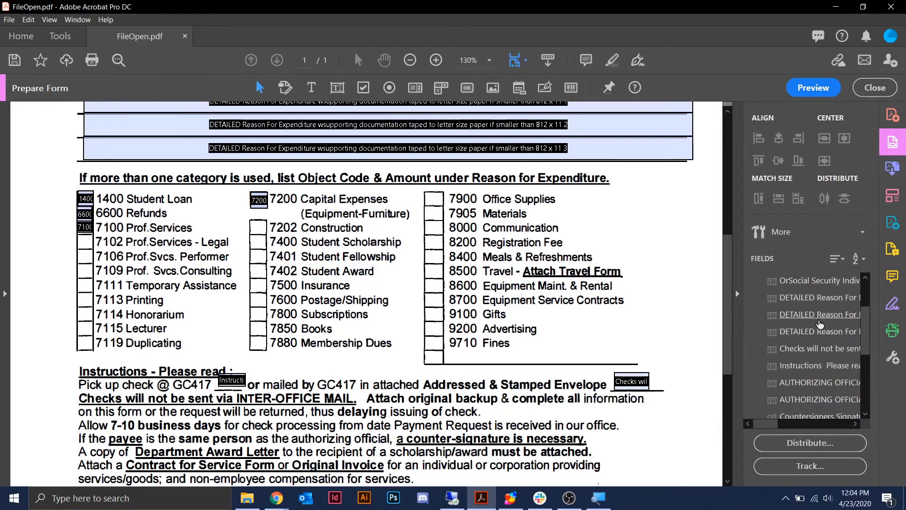
pyautogui.scroll(-4, 820, 324)
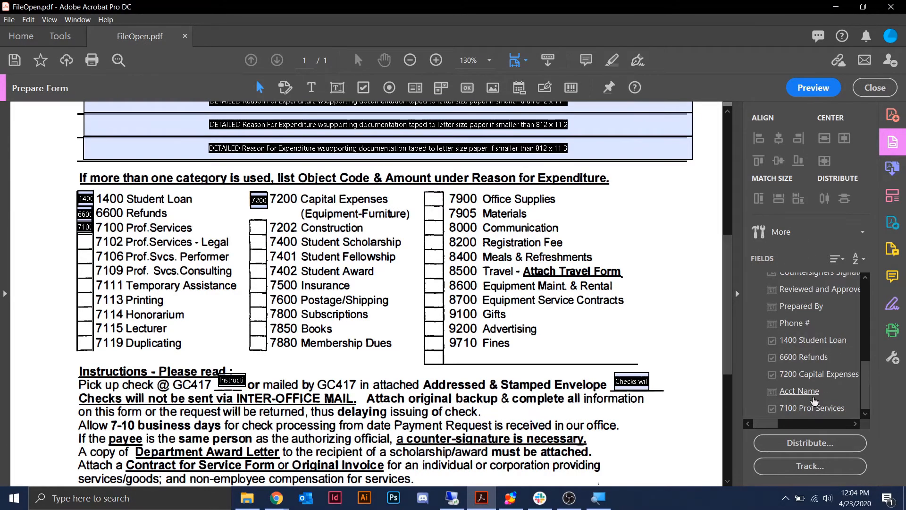
pyautogui.click(808, 342)
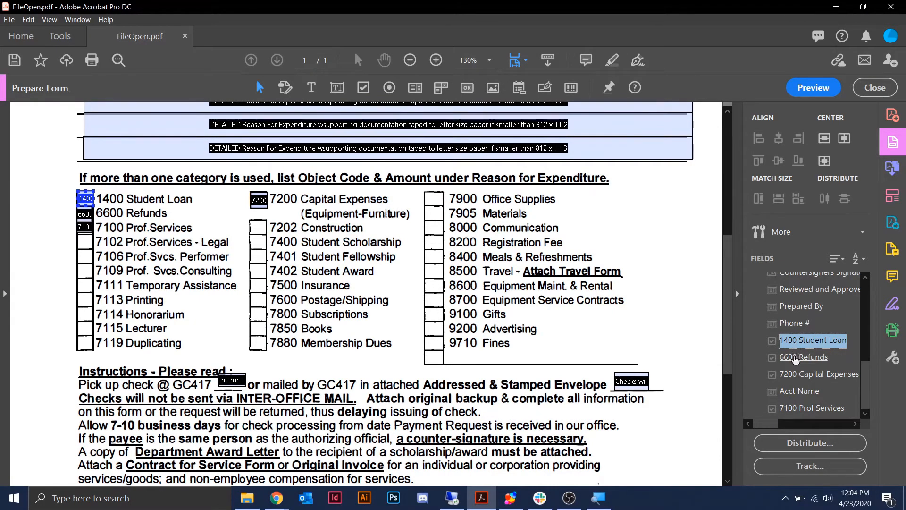
pyautogui.click(804, 357)
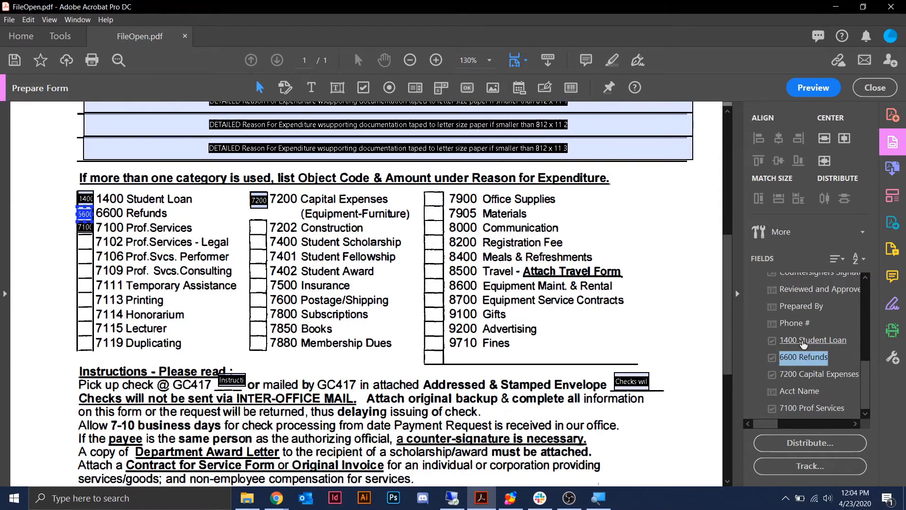
pyautogui.click(803, 340)
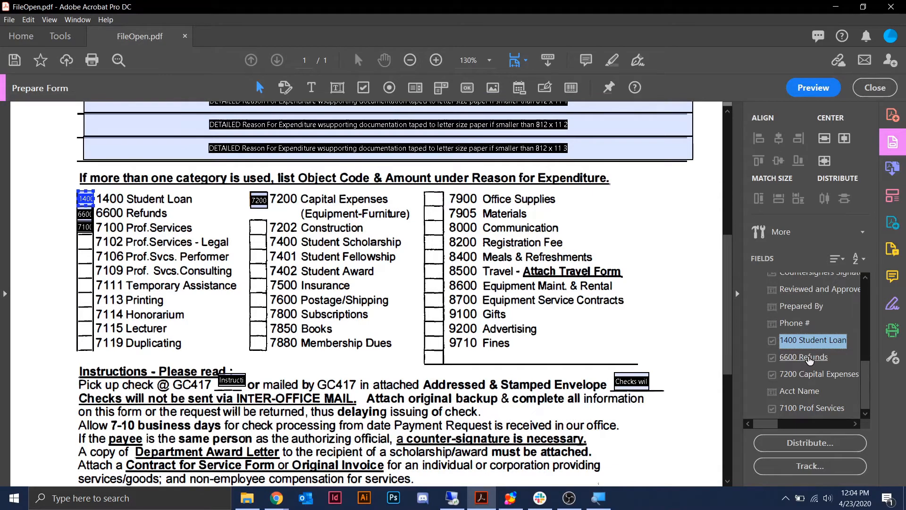
pyautogui.click(810, 365)
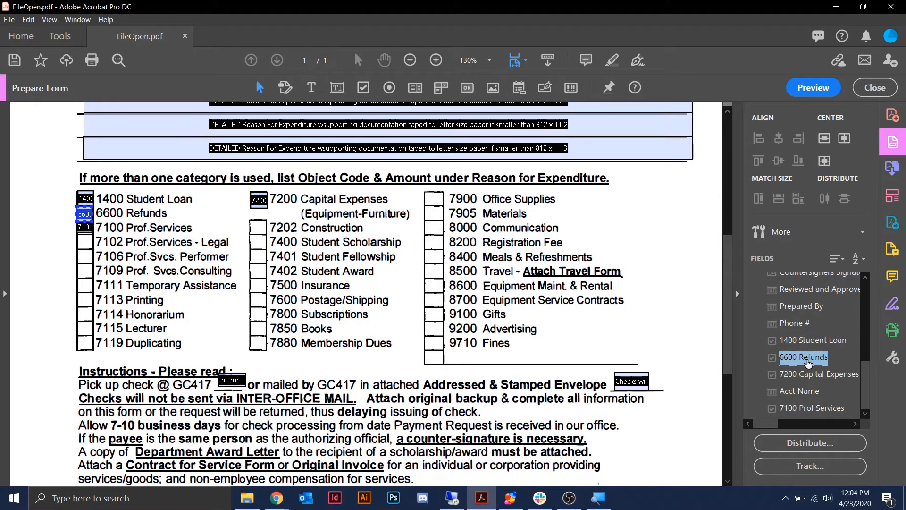
pyautogui.press('Home')
pyautogui.press('Up')
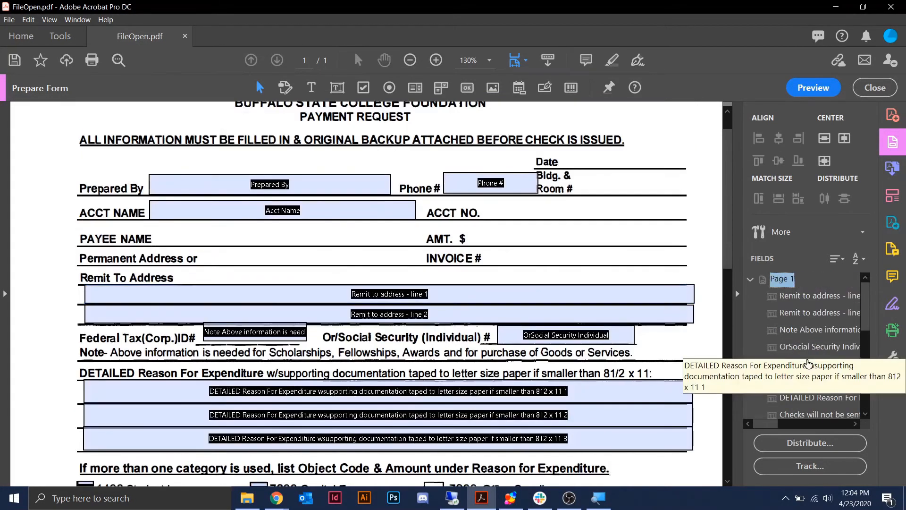
pyautogui.press('Down')
pyautogui.press('Down')
pyautogui.press('Down')
pyautogui.press('Down')
pyautogui.press('Down')
pyautogui.press('Down')
pyautogui.press('Up')
pyautogui.press('Up')
pyautogui.press('Up')
pyautogui.press('Up')
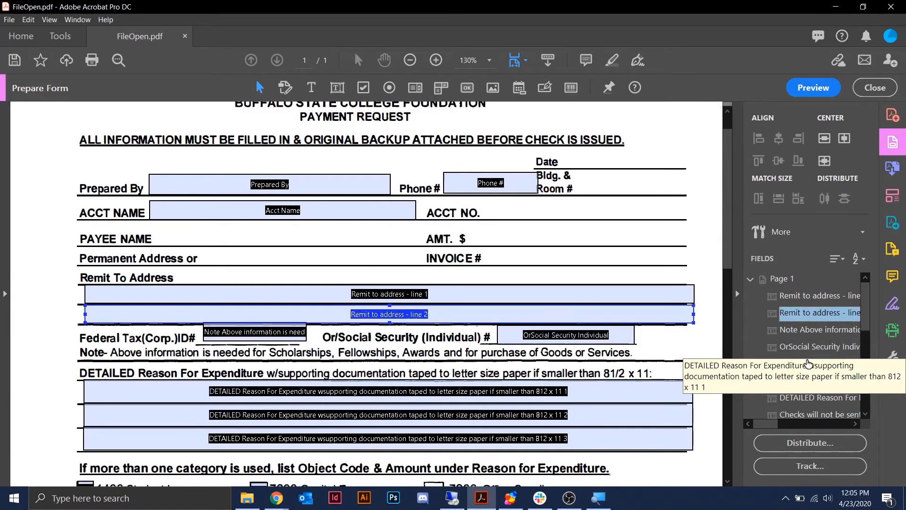
pyautogui.press('Down')
pyautogui.press('Down')
pyautogui.press('Down')
pyautogui.press('Down')
pyautogui.press('Down')
pyautogui.press('Down')
pyautogui.press('Down')
pyautogui.press('Down')
pyautogui.press('Down')
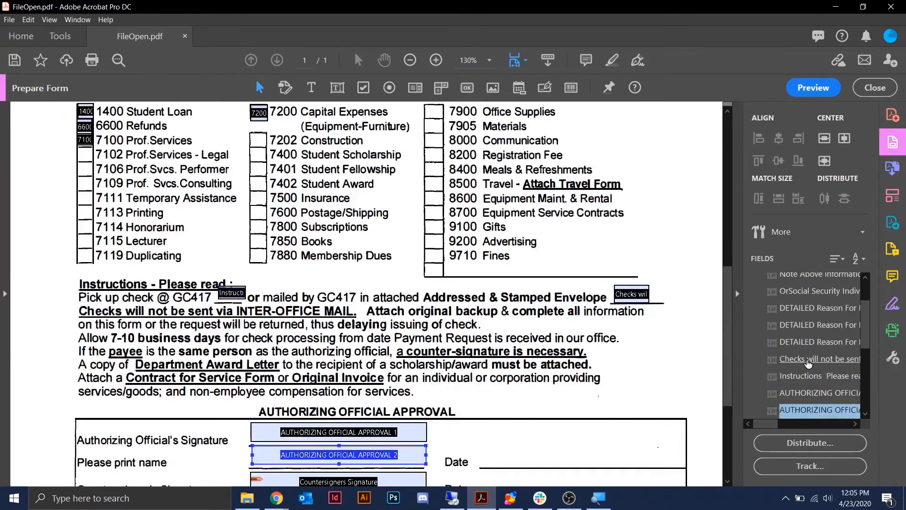
pyautogui.press('Up')
pyautogui.press('Up')
pyautogui.press('Up')
pyautogui.press('Up')
pyautogui.press('Up')
pyautogui.press('Down')
pyautogui.press('Down')
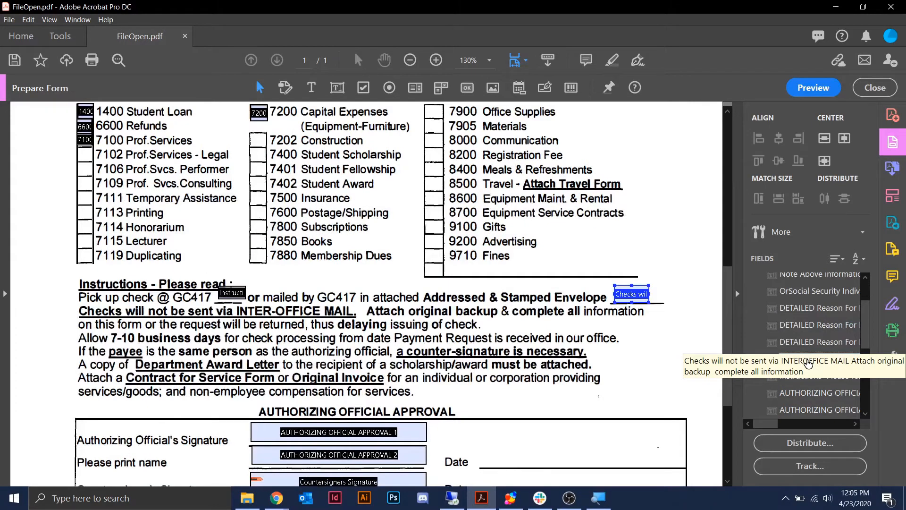
# - Select the 6600 Refunds check box and nudge it with the arrow keys into alignment
pyautogui.scroll(-3, 808, 362)
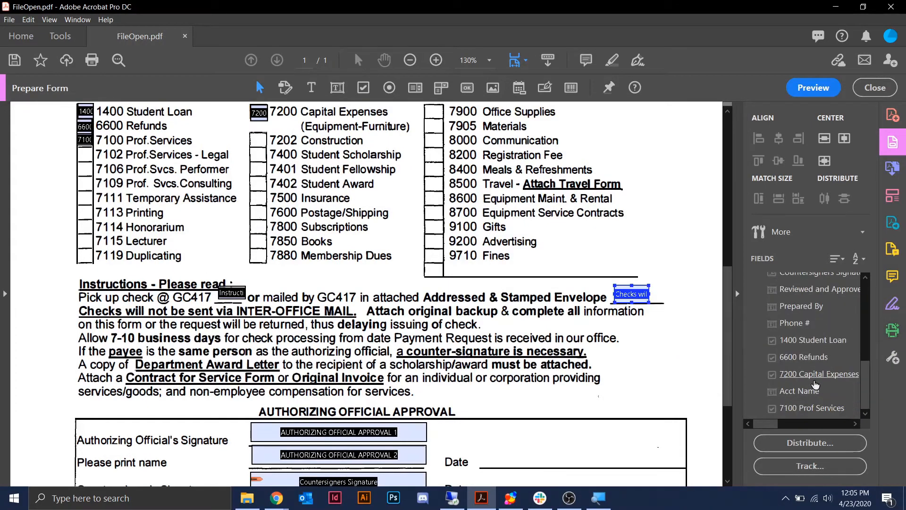
pyautogui.click(811, 358)
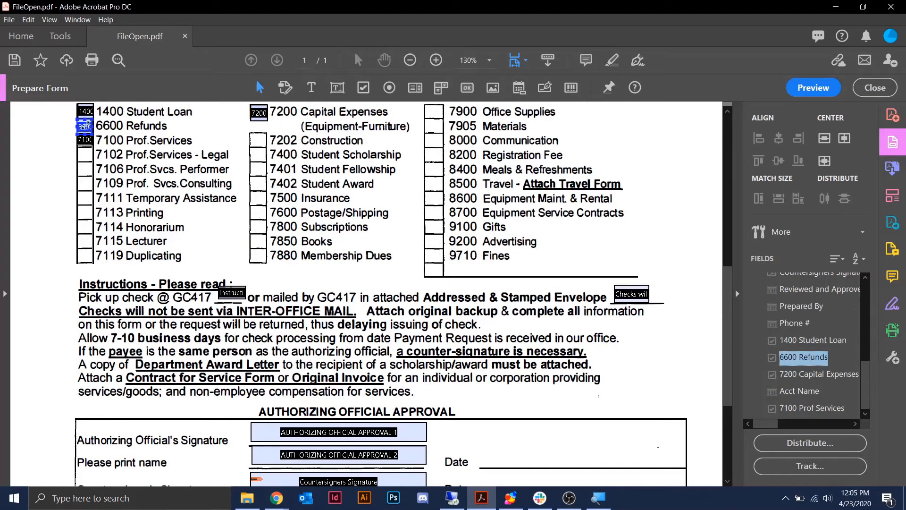
pyautogui.click(85, 125)
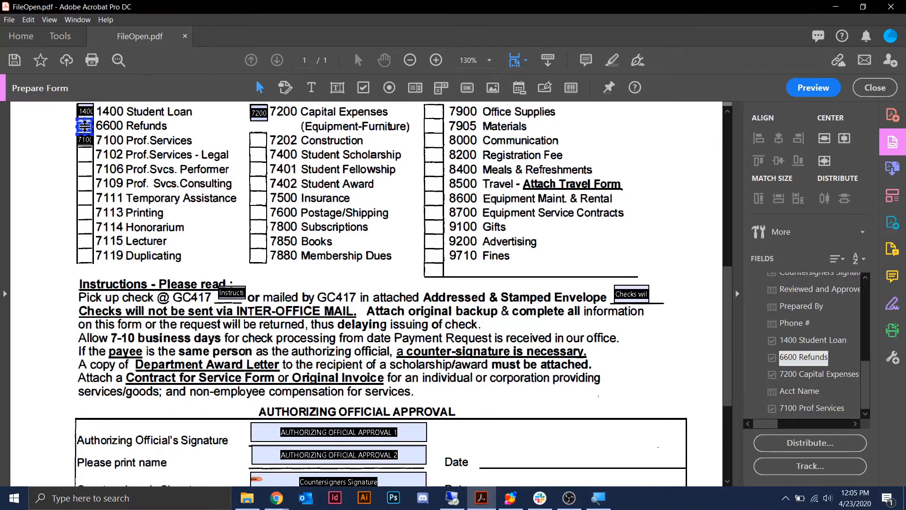
pyautogui.press('Left')
pyautogui.press('Left')
pyautogui.press('Right')
pyautogui.press('Right')
pyautogui.press('Right')
pyautogui.press('Right')
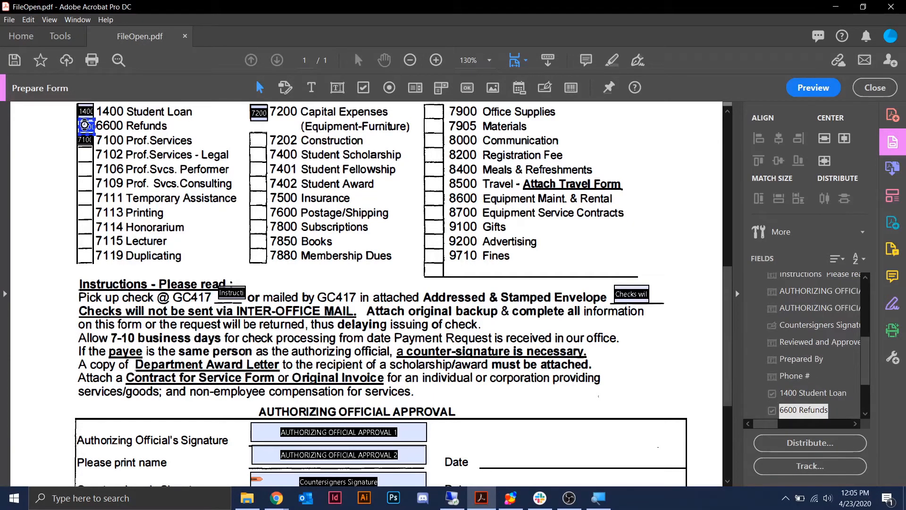
pyautogui.press('Right')
pyautogui.press('Right')
pyautogui.press('Left')
pyautogui.press('Left')
pyautogui.press('Left')
pyautogui.press('Left')
pyautogui.press('Left')
pyautogui.press('Right')
pyautogui.press('Right')
pyautogui.press('Right')
pyautogui.press('Down')
pyautogui.press('Down')
pyautogui.press('Up')
pyautogui.press('Up')
pyautogui.press('Left')
# - Check the Reviewed and Approved By Date and 7200 Capital Expenses fields, leaving the 7200 name unchanged
pyautogui.click(807, 410)
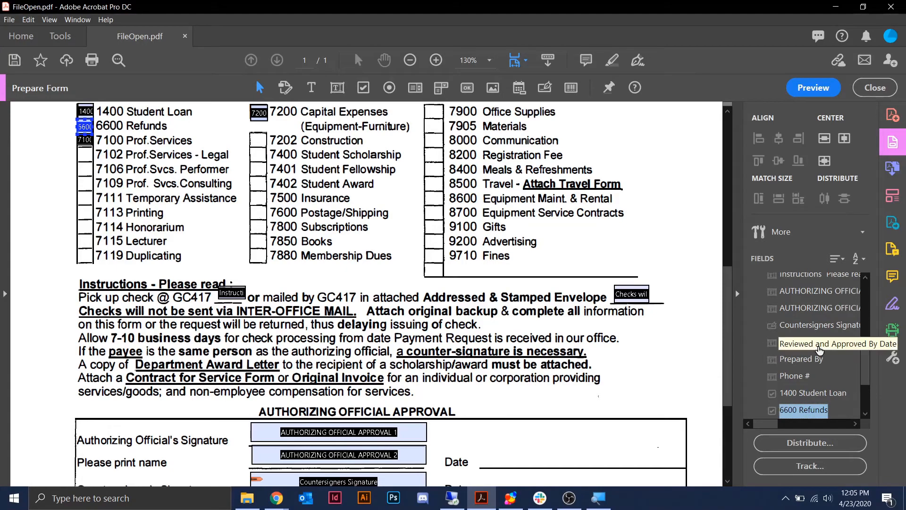
pyautogui.click(818, 349)
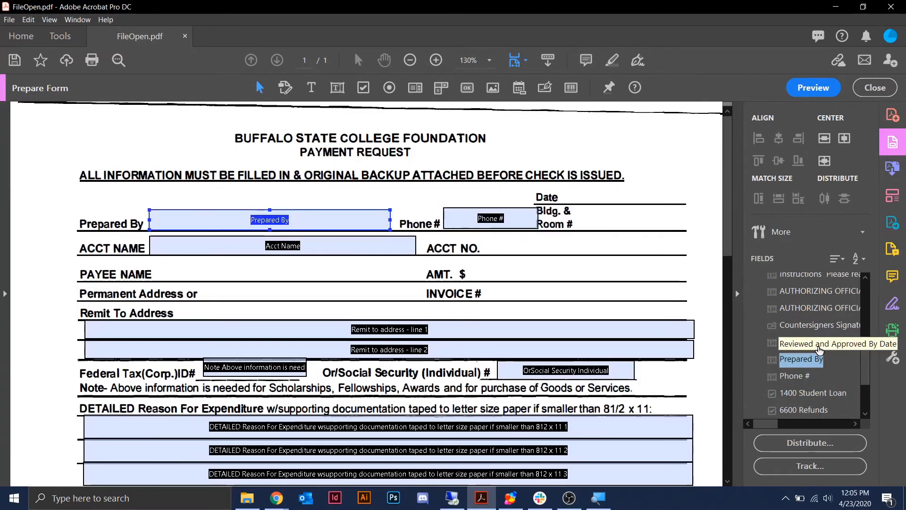
pyautogui.press('Down')
pyautogui.press('Down')
pyautogui.press('Down')
pyautogui.press('Down')
pyautogui.press('Down')
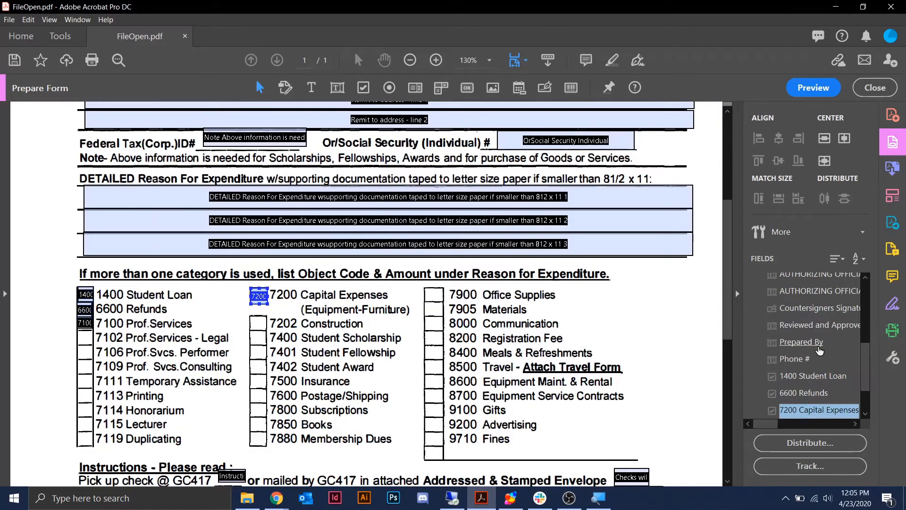
pyautogui.click(811, 410)
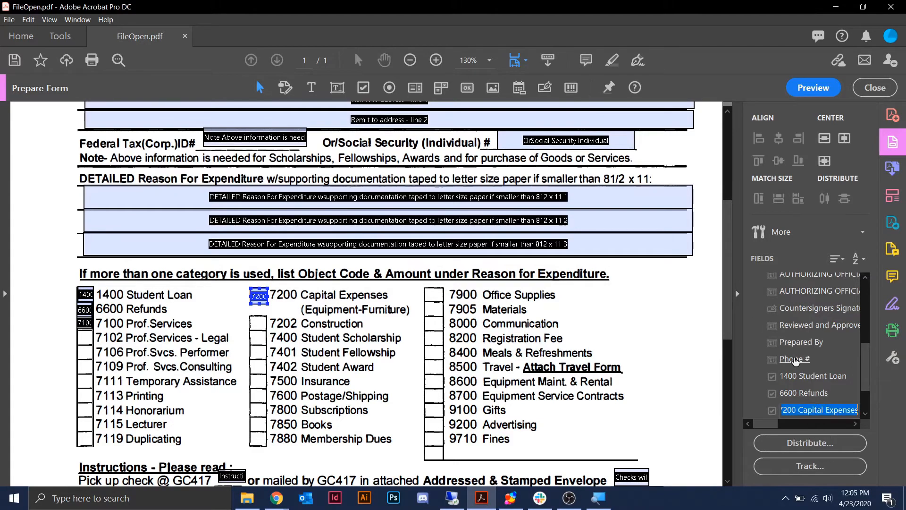
pyautogui.click(258, 296)
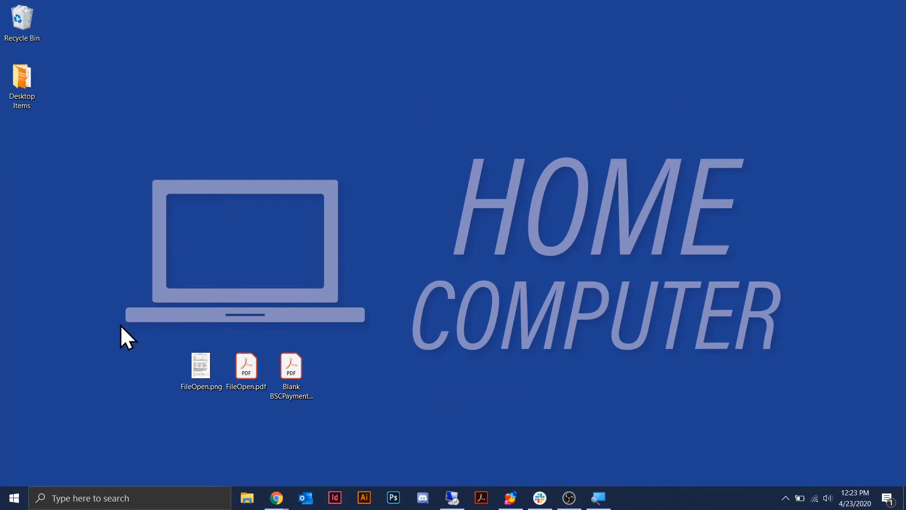
# - Try selecting the desktop files, ending with Blank BSCPayment Request Form - Fillable.pdf selected
pyautogui.moveTo(120, 325); pyautogui.dragTo(372, 457)
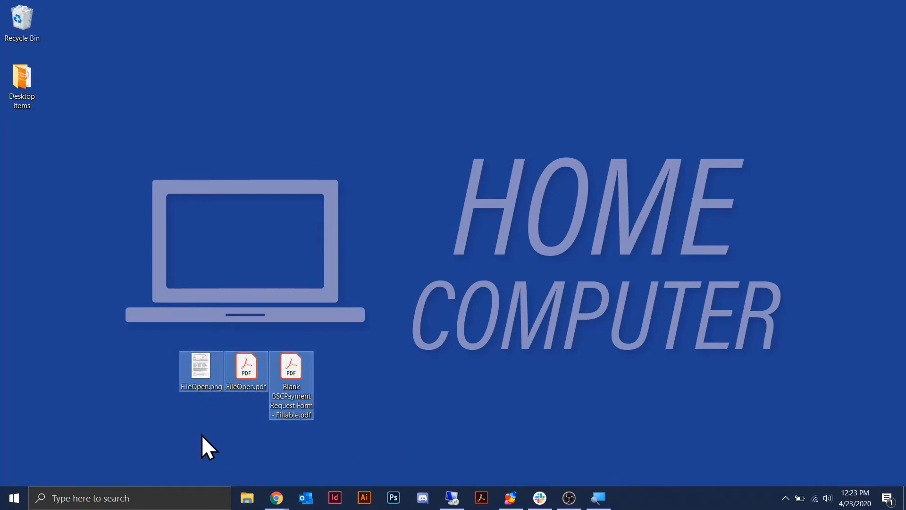
pyautogui.click(207, 389)
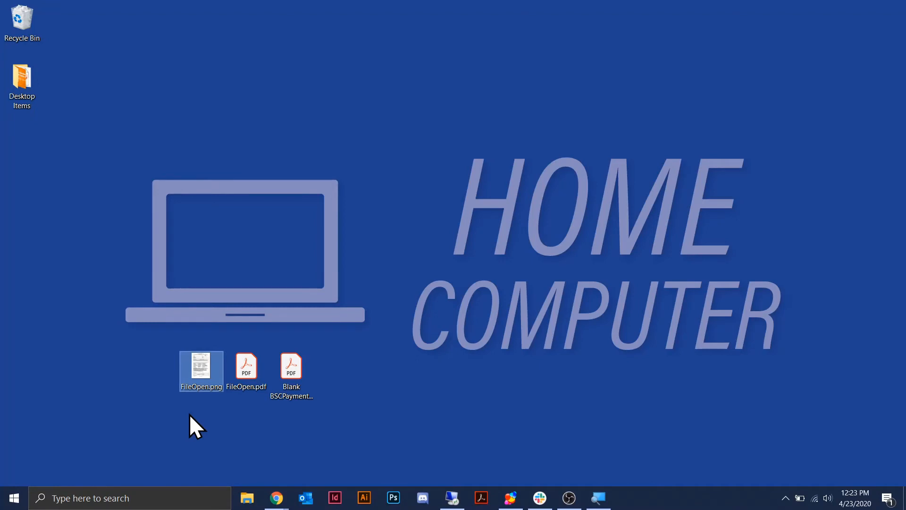
pyautogui.click(214, 418)
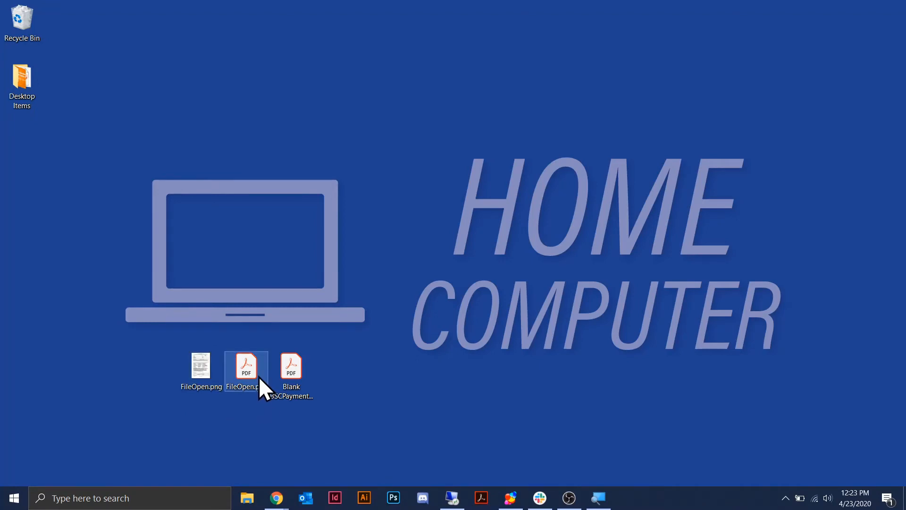
pyautogui.click(256, 376)
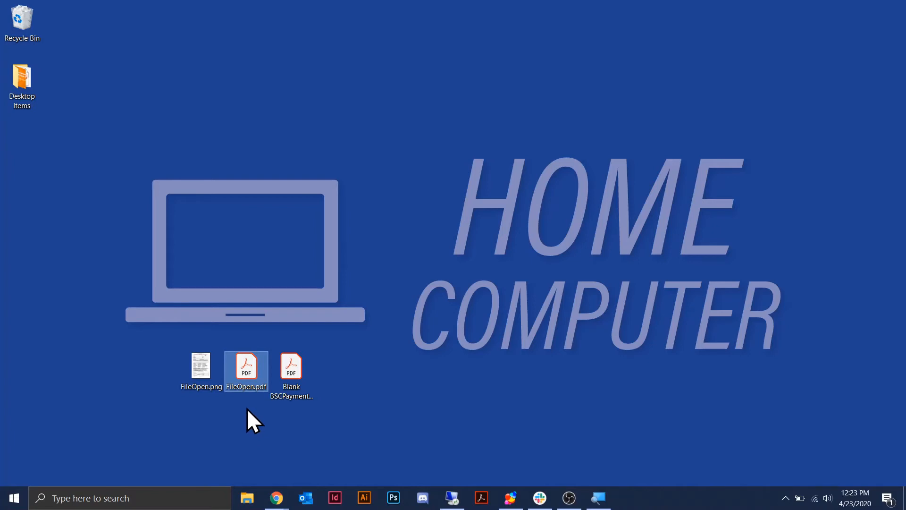
pyautogui.click(342, 343)
pyautogui.click(310, 368)
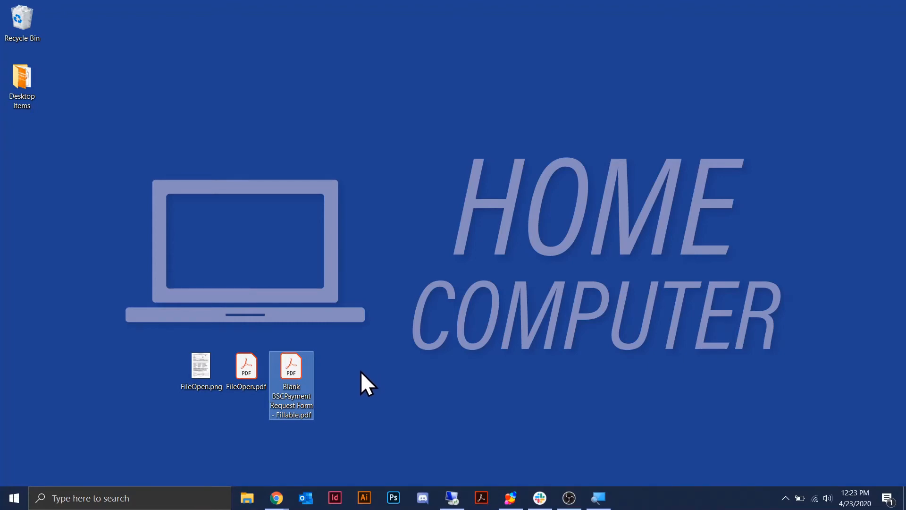
pyautogui.doubleClick(296, 362)
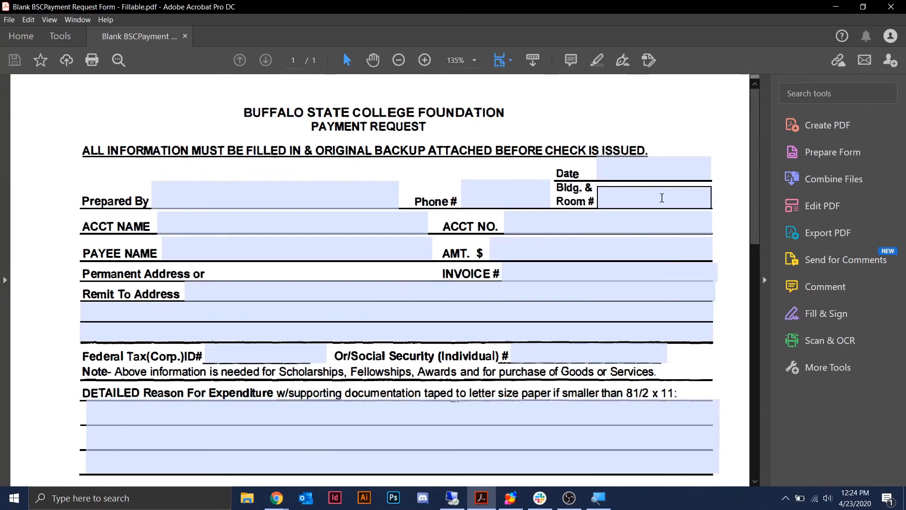
pyautogui.scroll(-10, 662, 202)
pyautogui.scroll(-7, 662, 202)
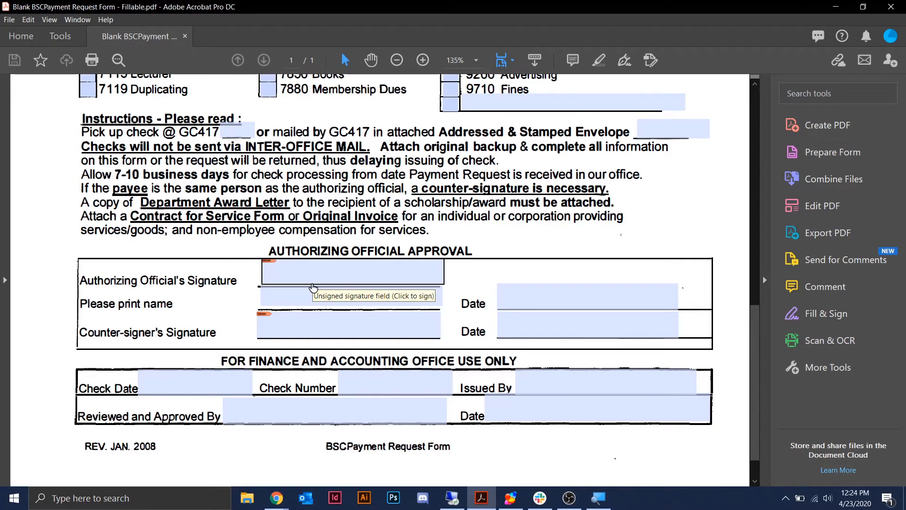
pyautogui.click(435, 296)
pyautogui.click(512, 288)
pyautogui.scroll(5, 512, 288)
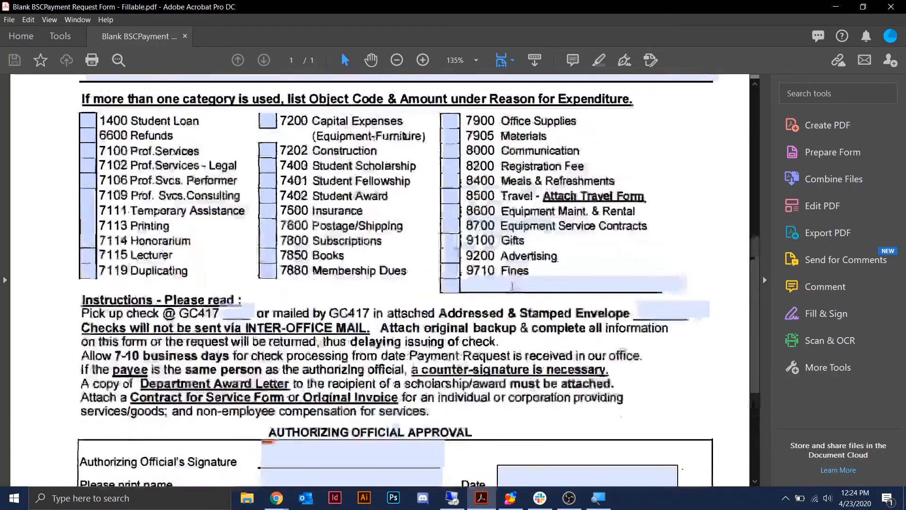
pyautogui.scroll(1, 512, 288)
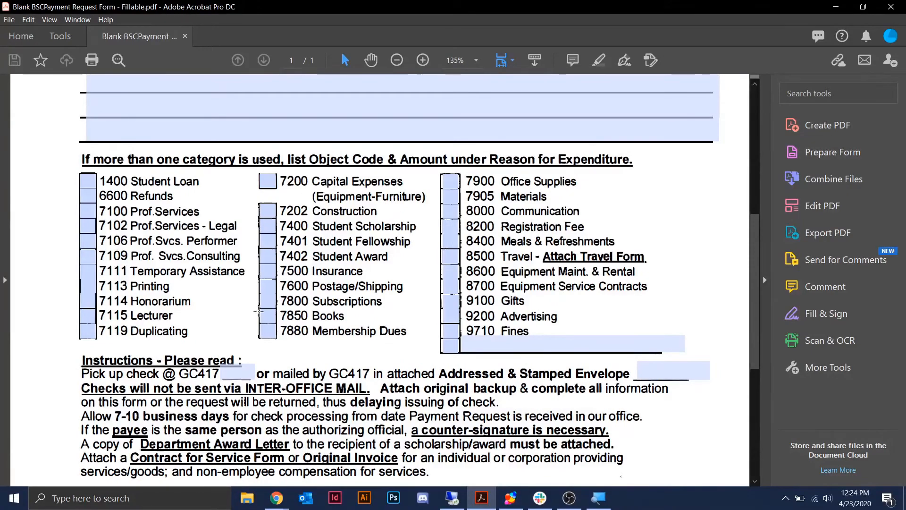
pyautogui.scroll(6, 281, 284)
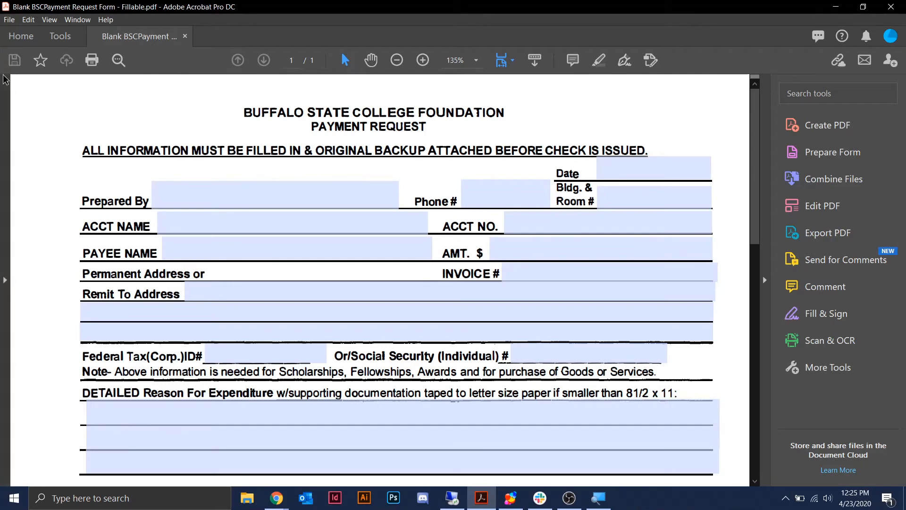
# - Activate Read Out Loud from the View menu and read the form to the end of the document
pyautogui.click(53, 19)
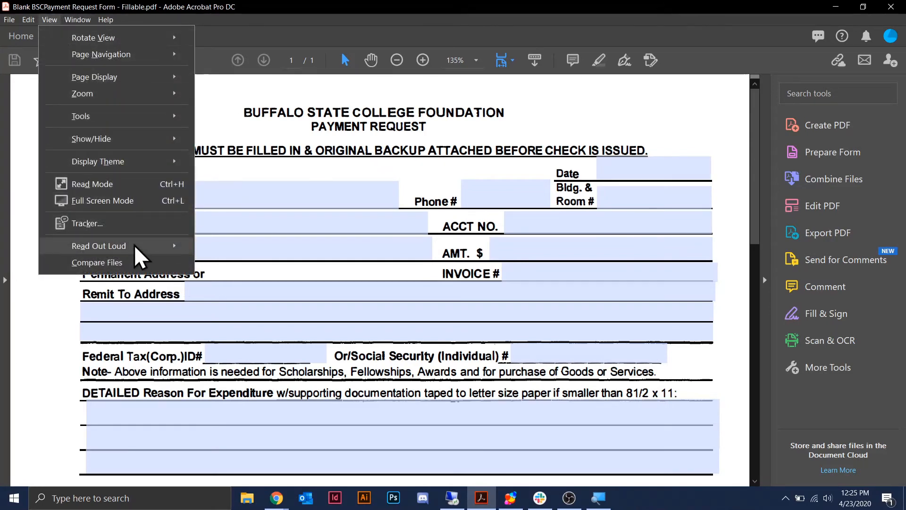
pyautogui.moveTo(136, 249)
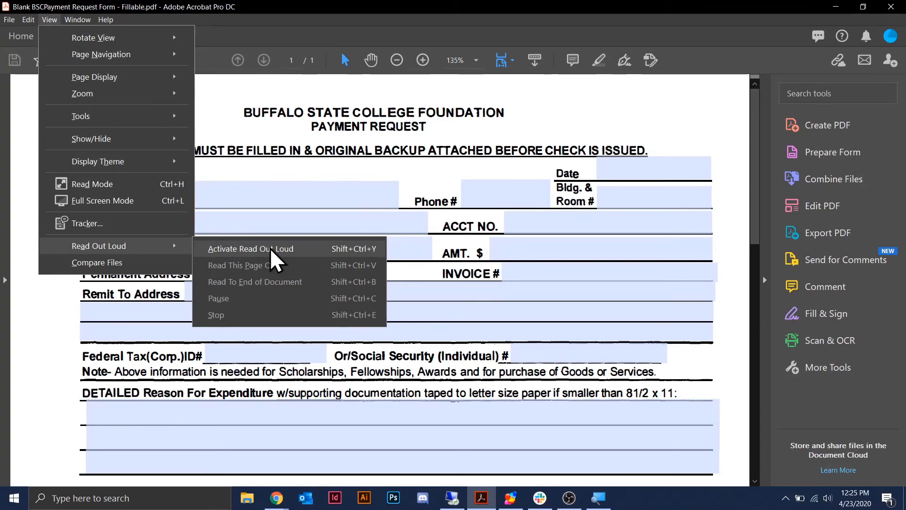
pyautogui.click(270, 247)
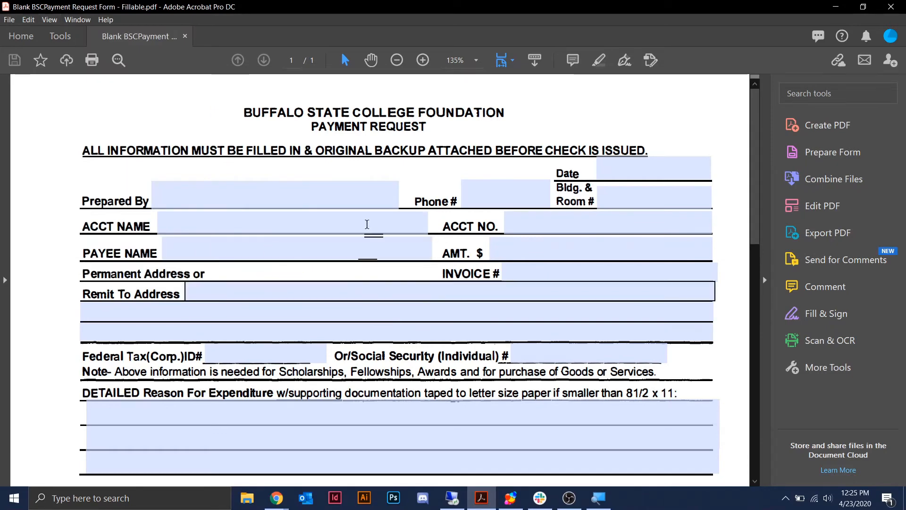
pyautogui.click(52, 22)
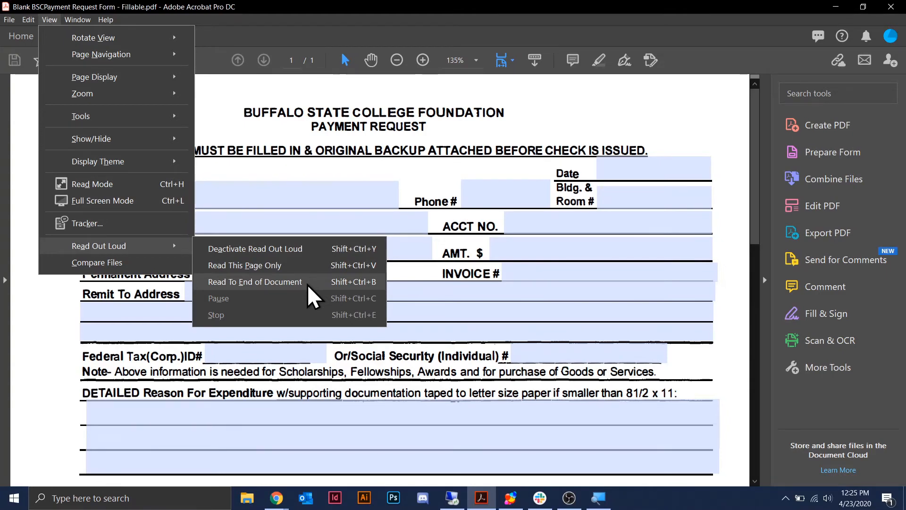
pyautogui.click(307, 284)
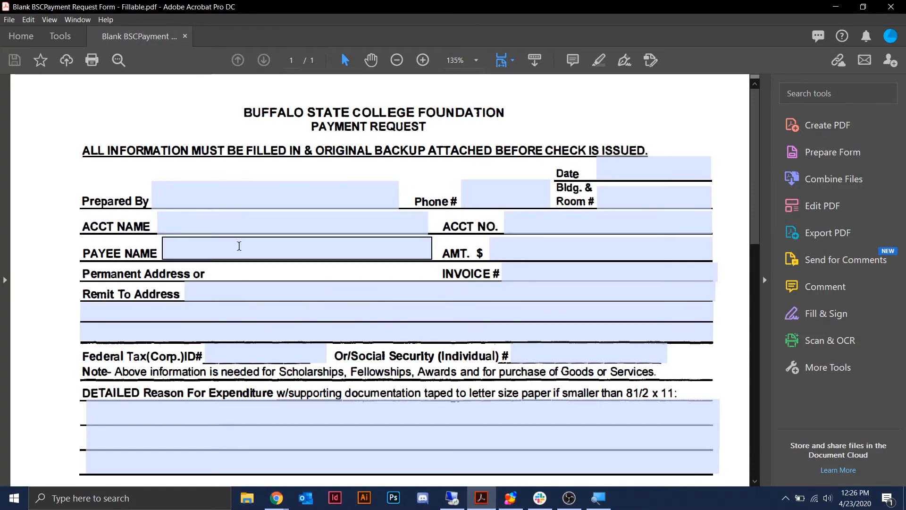
# - Stop Read Out Loud from the View menu
pyautogui.click(49, 20)
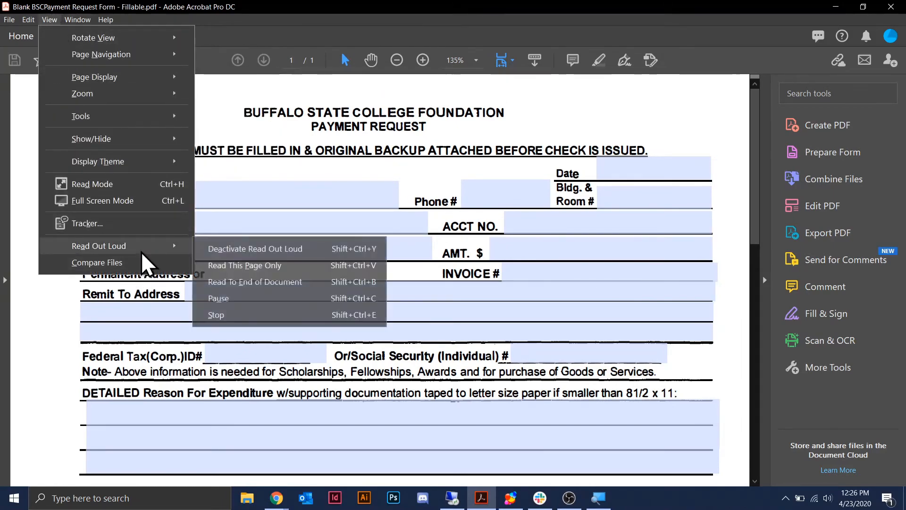
pyautogui.click(243, 313)
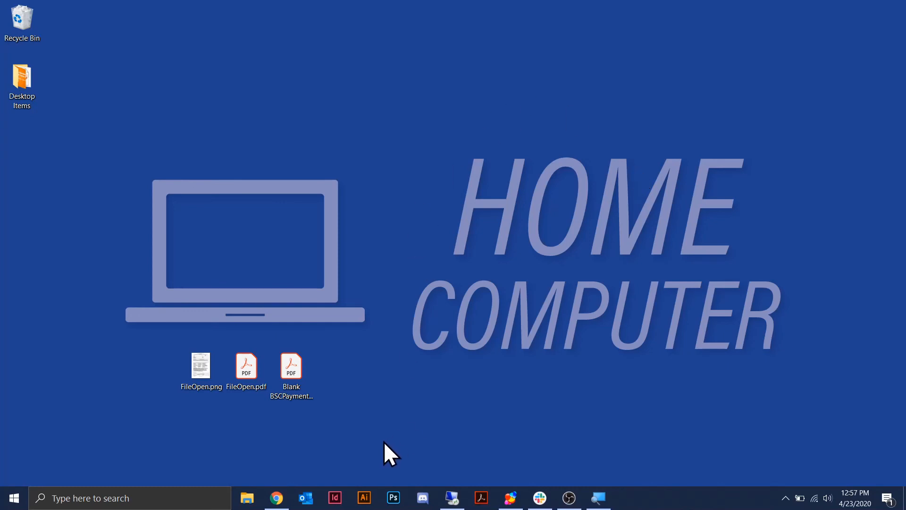
# - Reopen the Blank BSCPayment PDF from the desktop in Acrobat
pyautogui.doubleClick(293, 371)
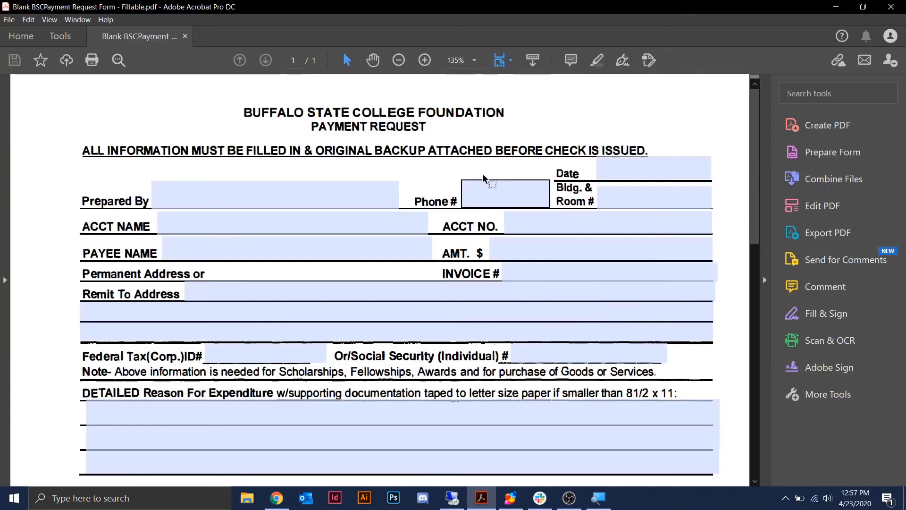
pyautogui.scroll(-8, 165, 186)
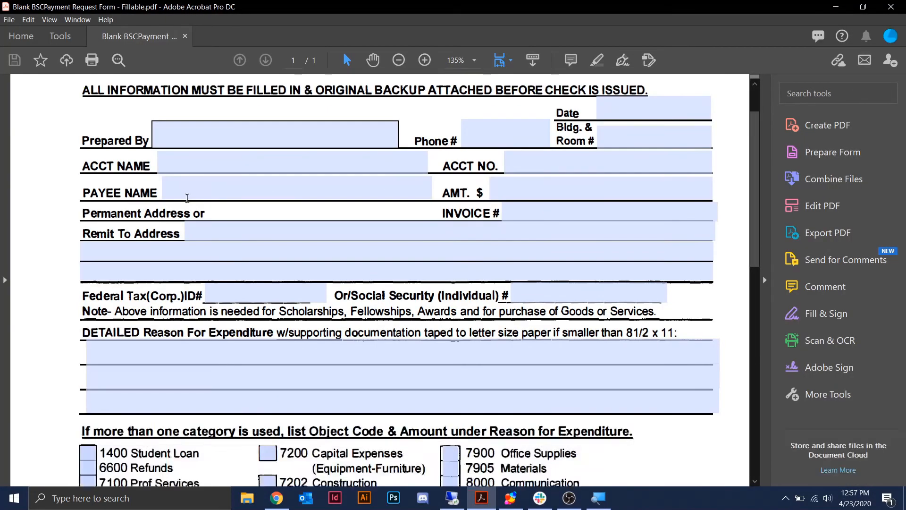
pyautogui.scroll(5, 223, 251)
pyautogui.scroll(3, 223, 250)
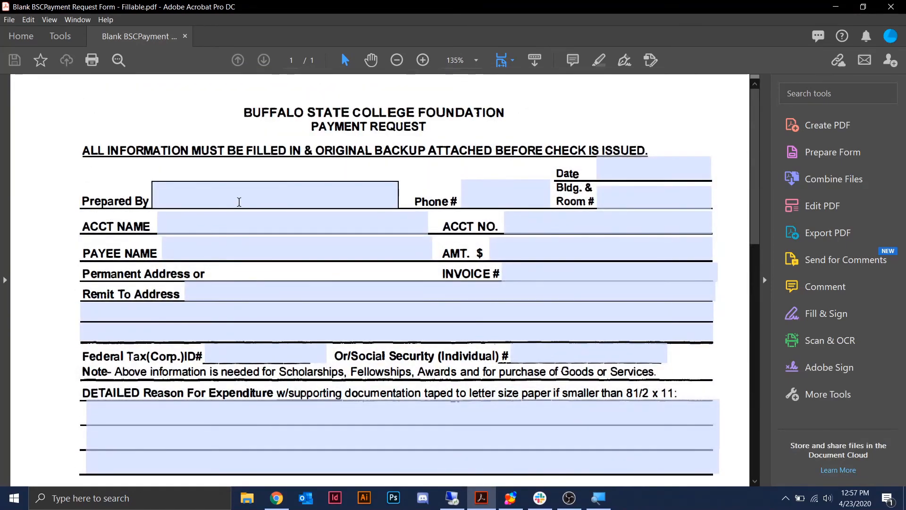
# - Test-fill Prepared By with 'Office User' and Phone # with a test phone number
pyautogui.click(239, 201)
pyautogui.write('Office User')
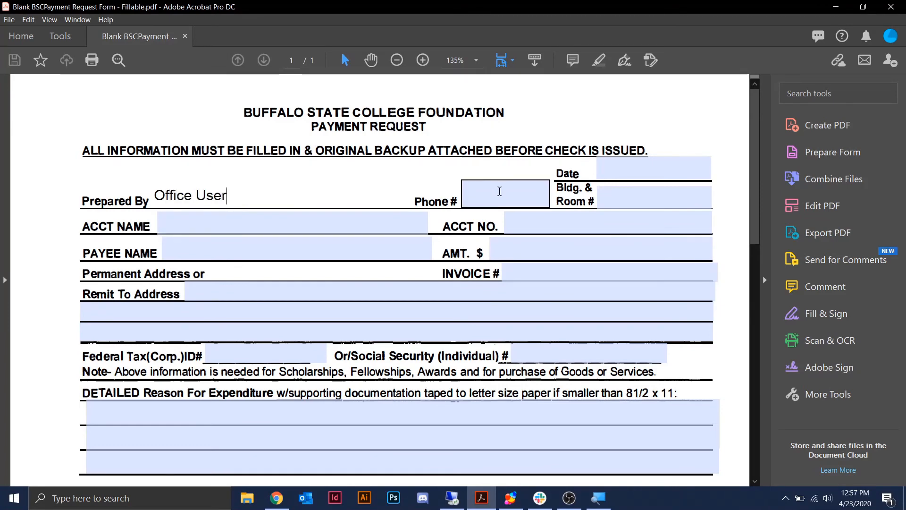
pyautogui.click(495, 194)
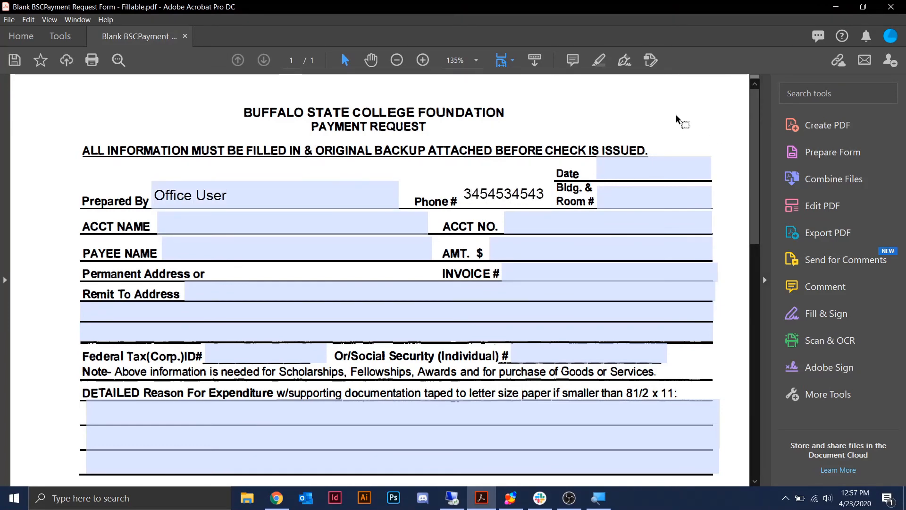
pyautogui.click(678, 117)
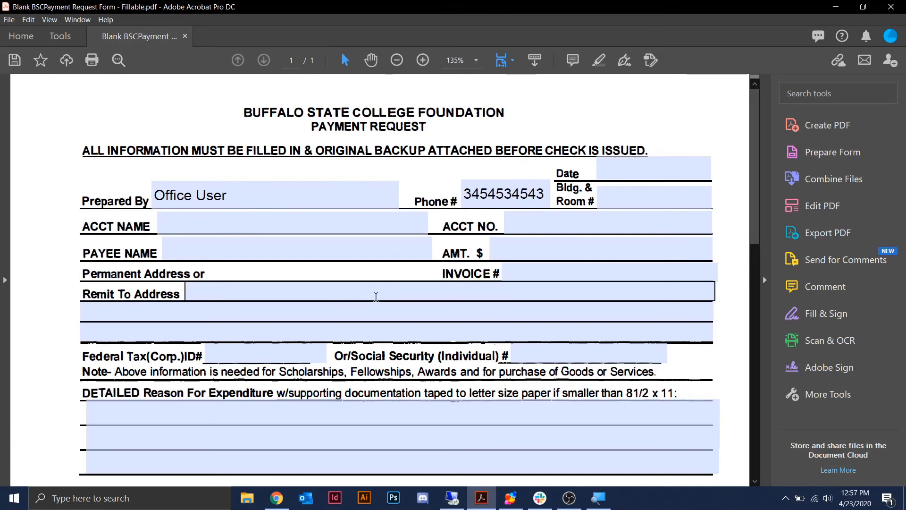
pyautogui.scroll(-5, 375, 293)
pyautogui.scroll(5, 425, 314)
pyautogui.click(165, 222)
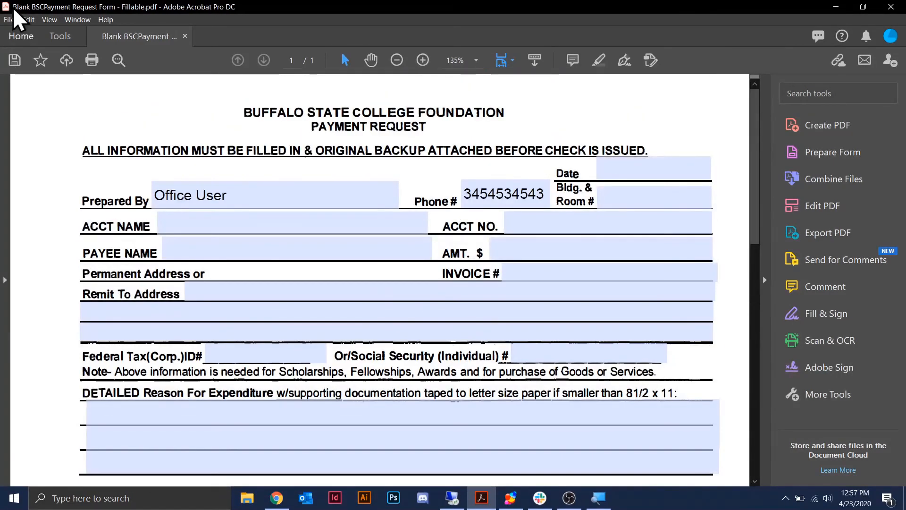
pyautogui.click(10, 20)
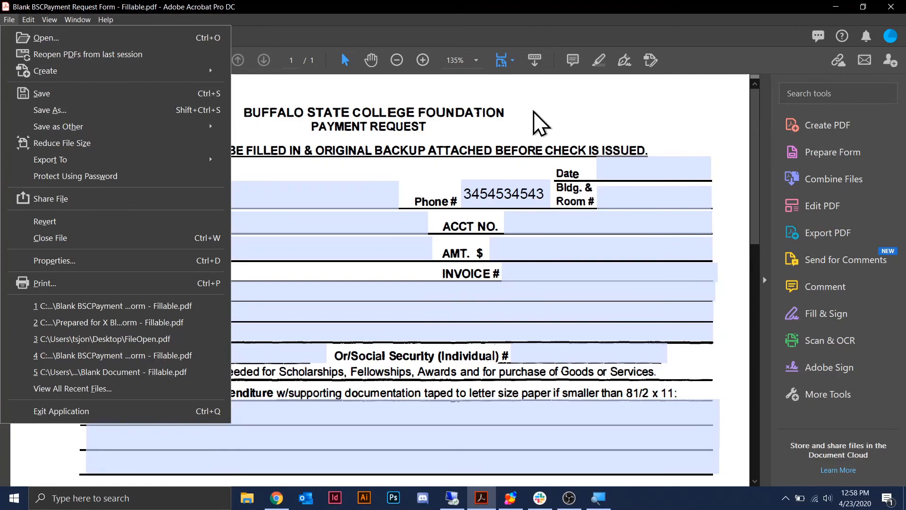
# - Dismiss the File menu and assistive technology notice, showing the Authorizing Official Approval signature fields
pyautogui.click(588, 107)
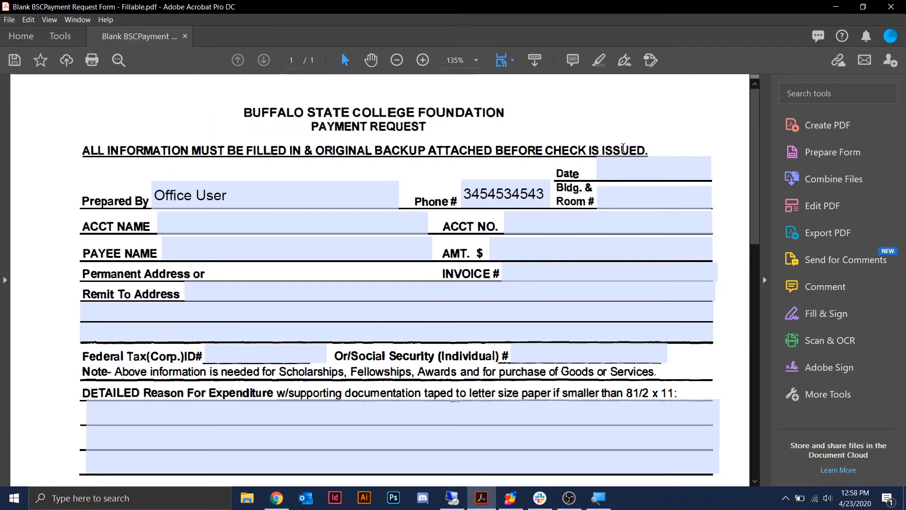
pyautogui.scroll(-15, 607, 151)
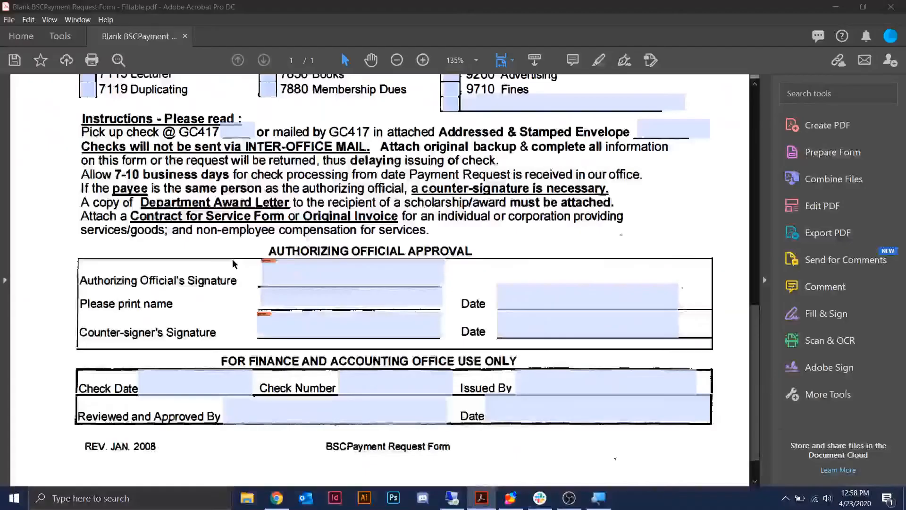
pyautogui.click(593, 108)
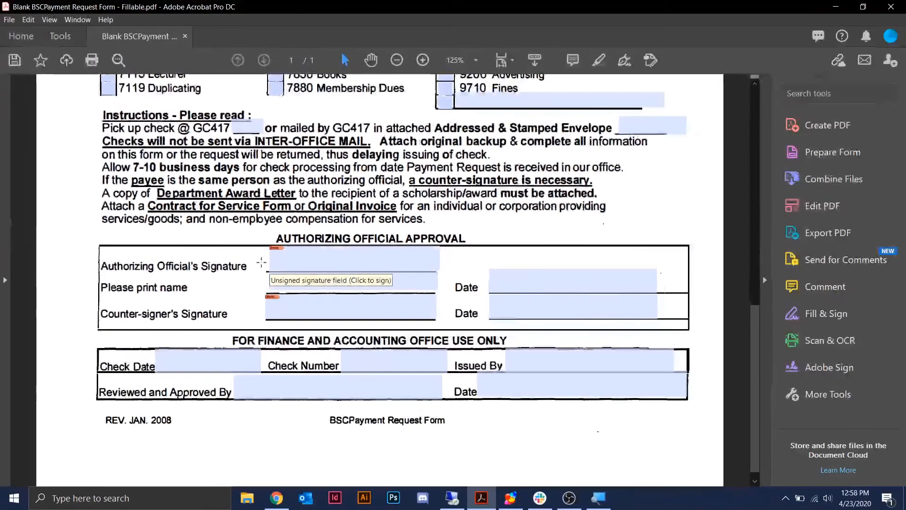
pyautogui.scroll(1, 261, 263)
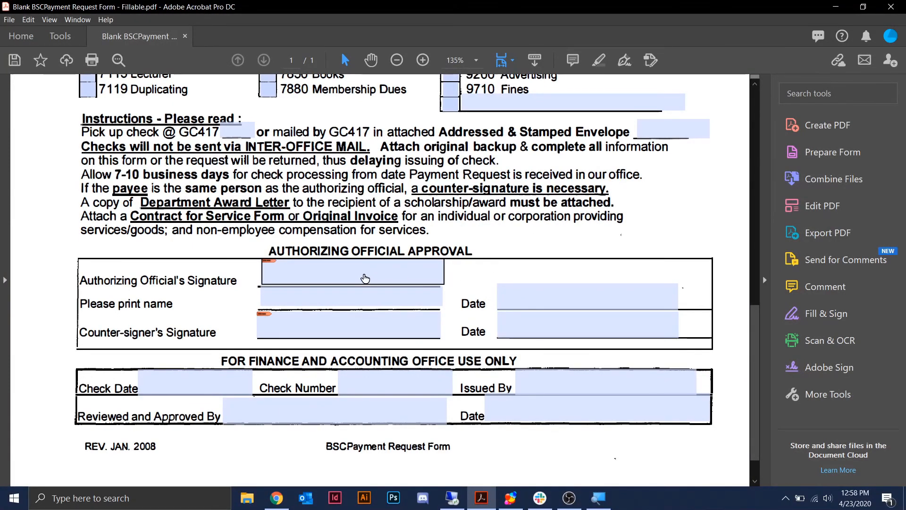
pyautogui.click(364, 275)
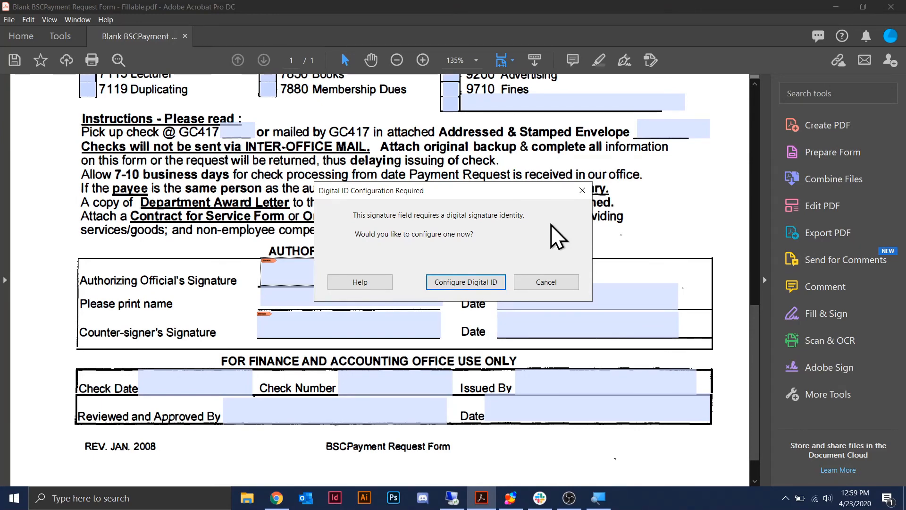
pyautogui.click(545, 283)
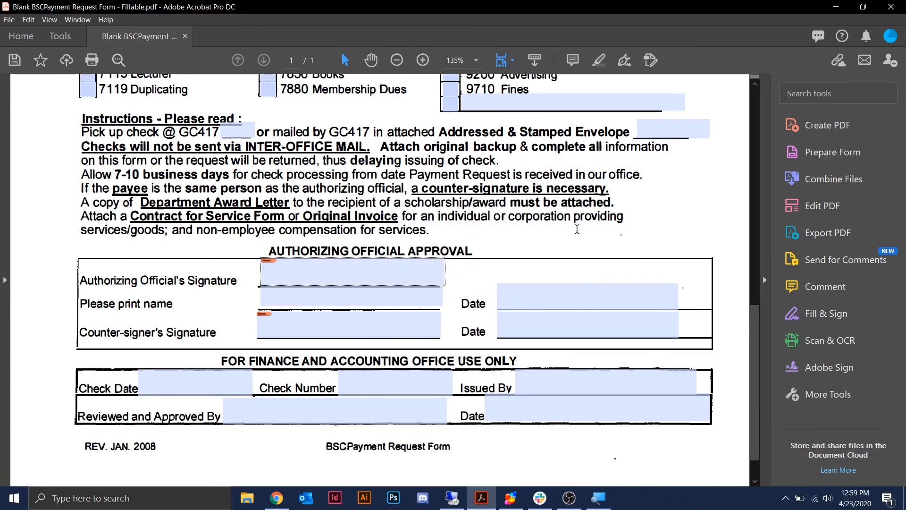
# - In Prepare Form, delete the Authorizing Official's and Counter-signer's Signature fields
pyautogui.click(843, 161)
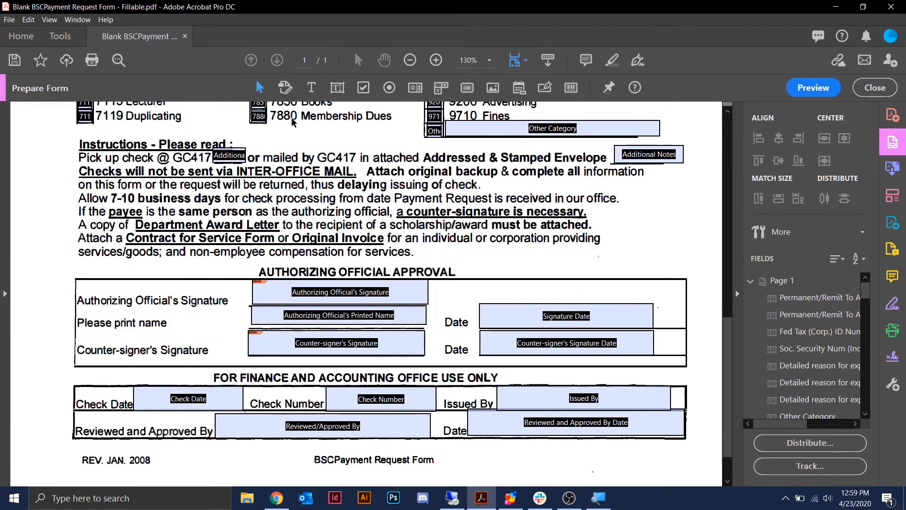
pyautogui.click(260, 94)
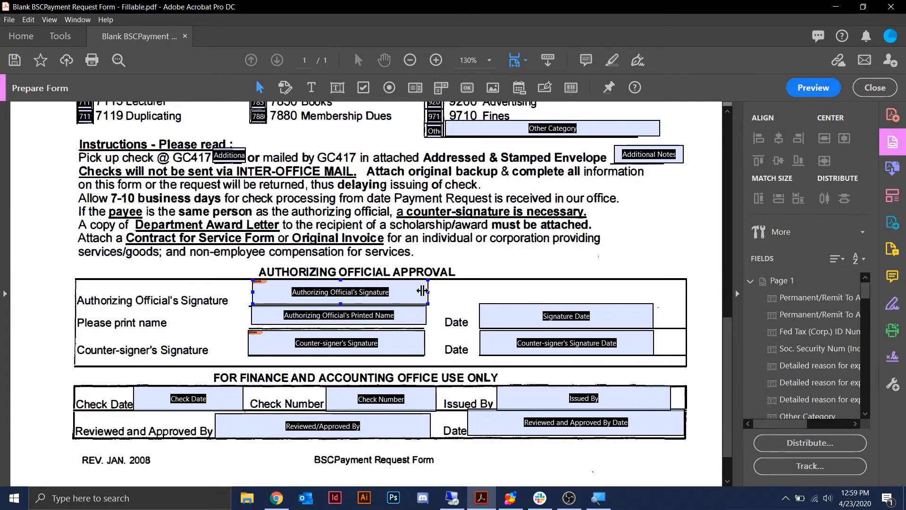
pyautogui.click(413, 294)
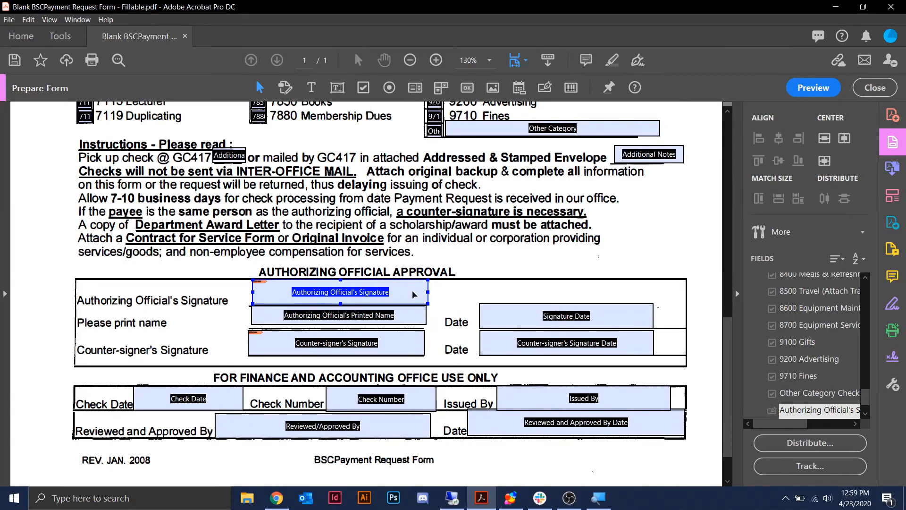
pyautogui.press('Delete')
pyautogui.click(409, 347)
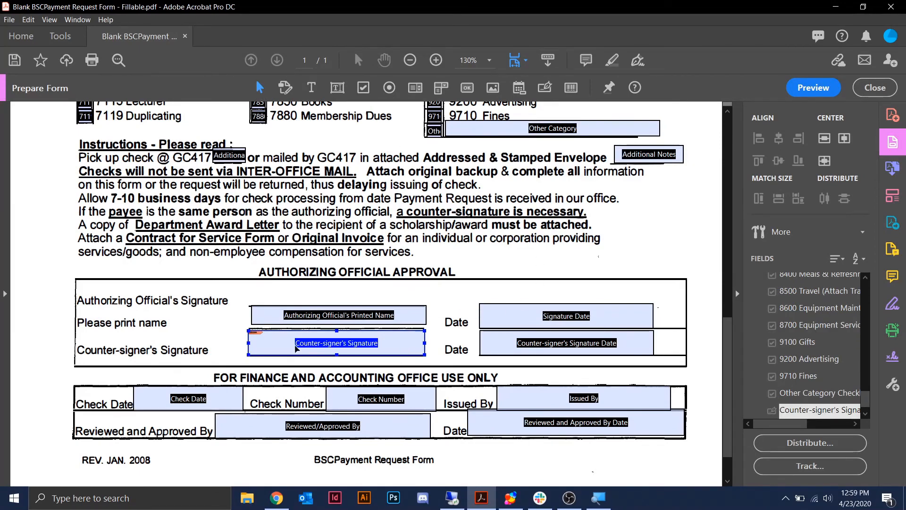
pyautogui.press('Delete')
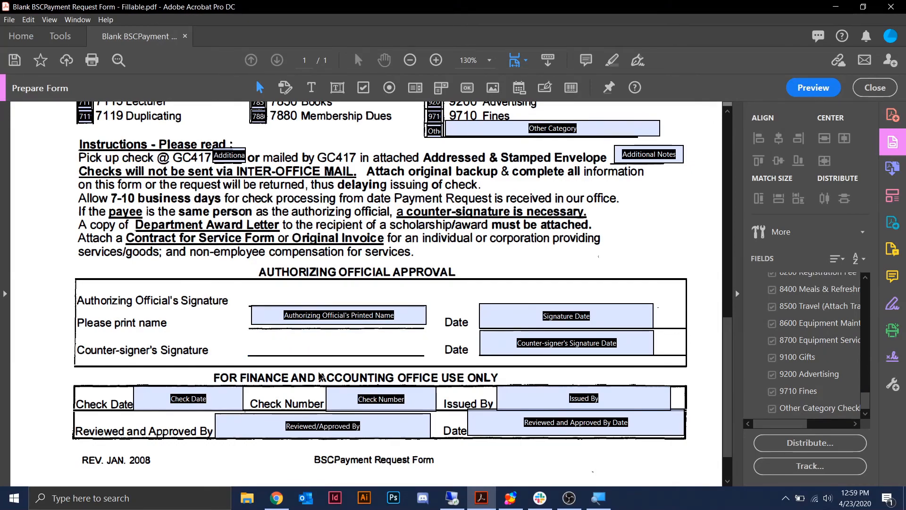
pyautogui.scroll(14, 321, 353)
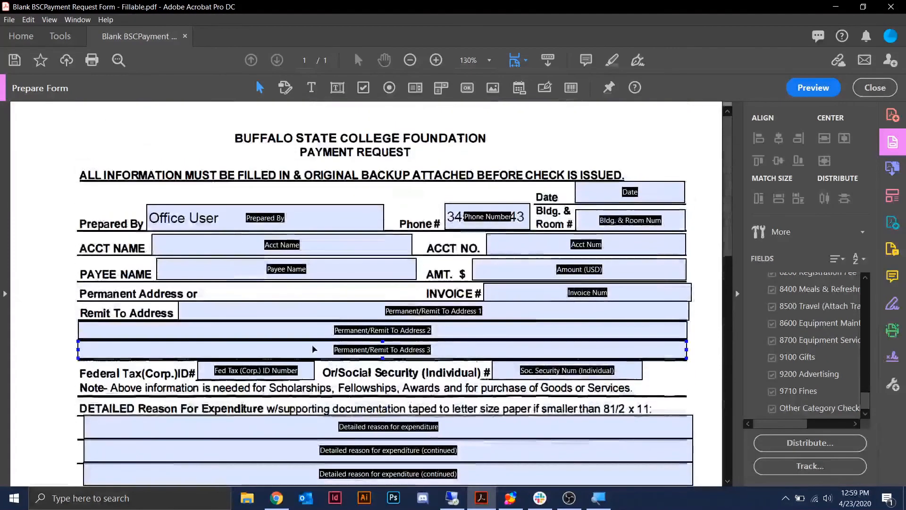
pyautogui.scroll(-3, 314, 351)
pyautogui.click(313, 351)
pyautogui.scroll(-12, 314, 351)
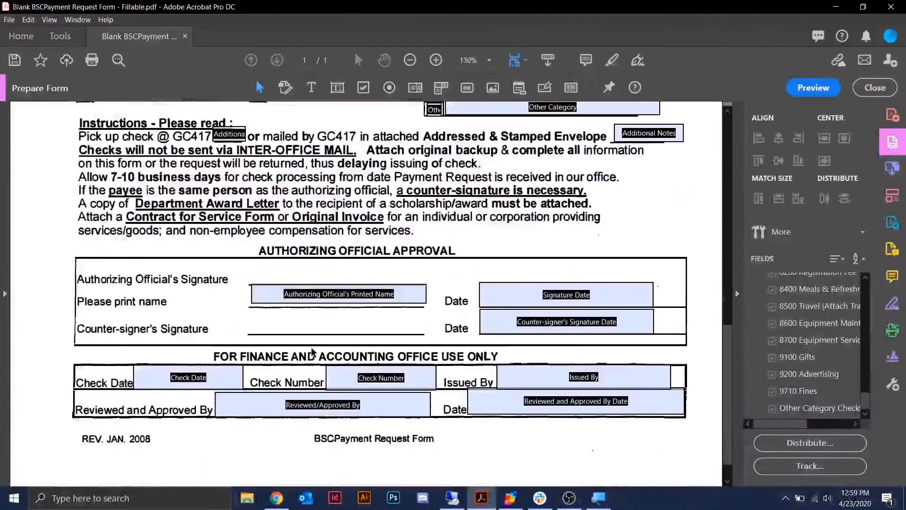
pyautogui.click(625, 286)
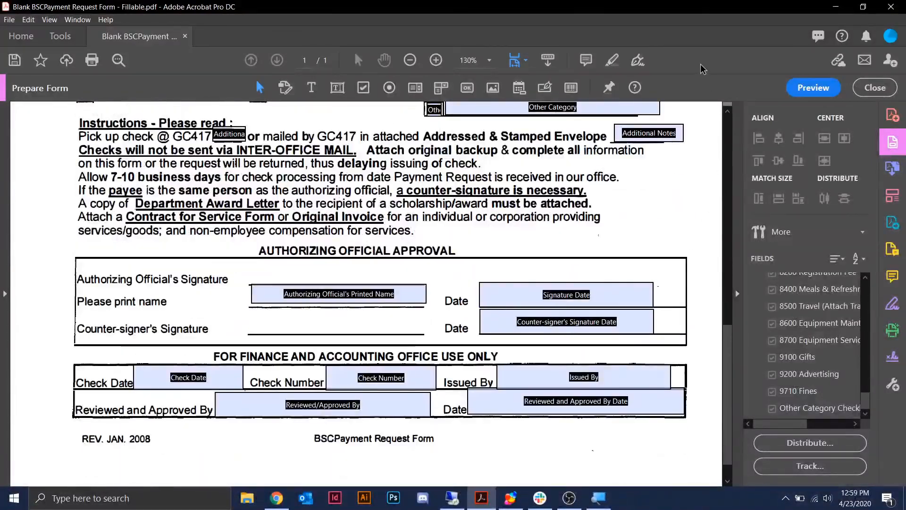
# - Place the saved signature via Fill & Sign on the Authorizing Official's line, shrunk to fit
pyautogui.click(643, 62)
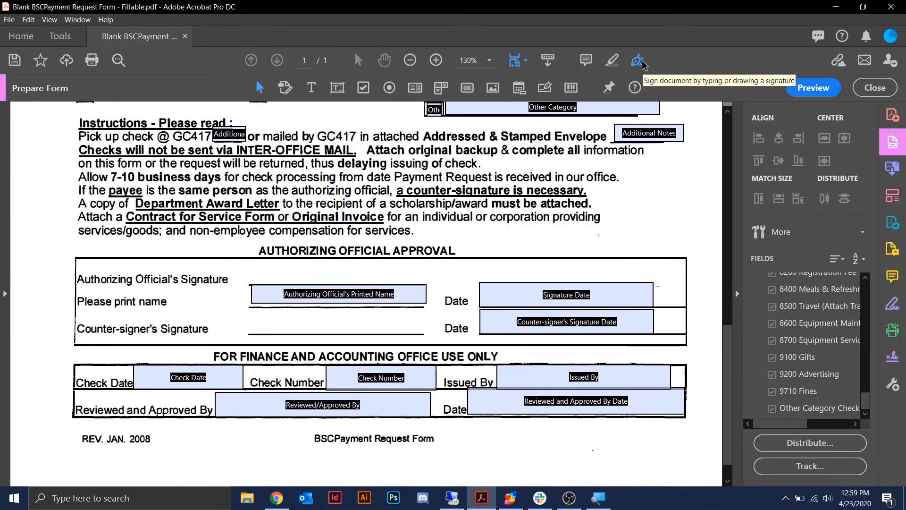
pyautogui.click(638, 61)
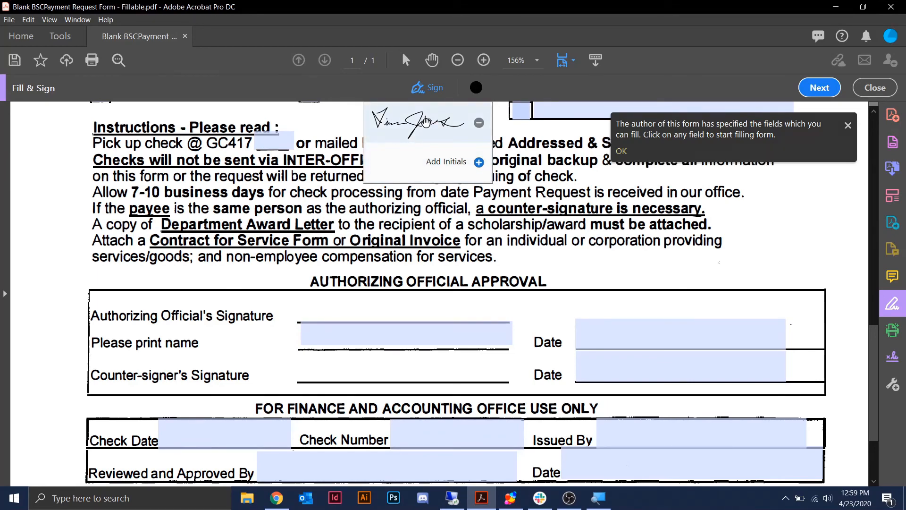
pyautogui.click(426, 122)
pyautogui.scroll(-3, 481, 260)
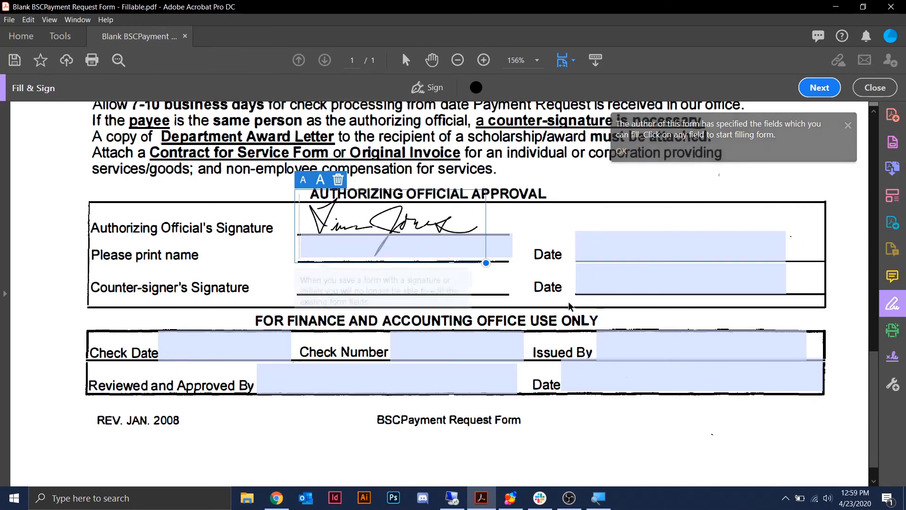
pyautogui.moveTo(486, 263); pyautogui.dragTo(458, 253)
pyautogui.moveTo(402, 219); pyautogui.dragTo(429, 224)
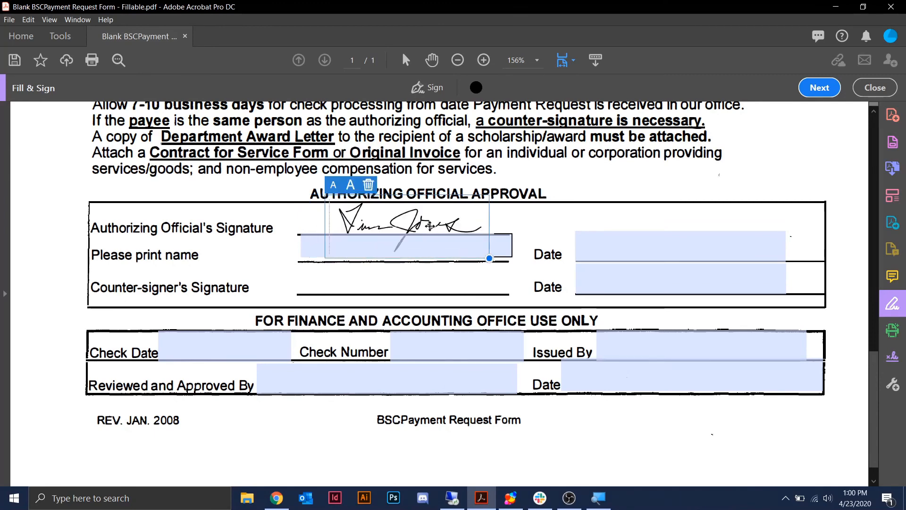
# - Enter the official's printed name and the date 4/22/2020 beside the signature
pyautogui.click(307, 246)
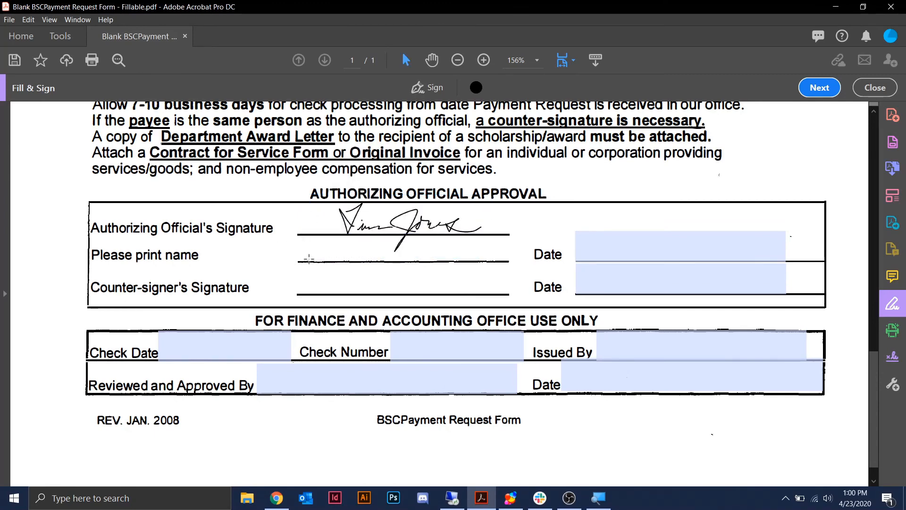
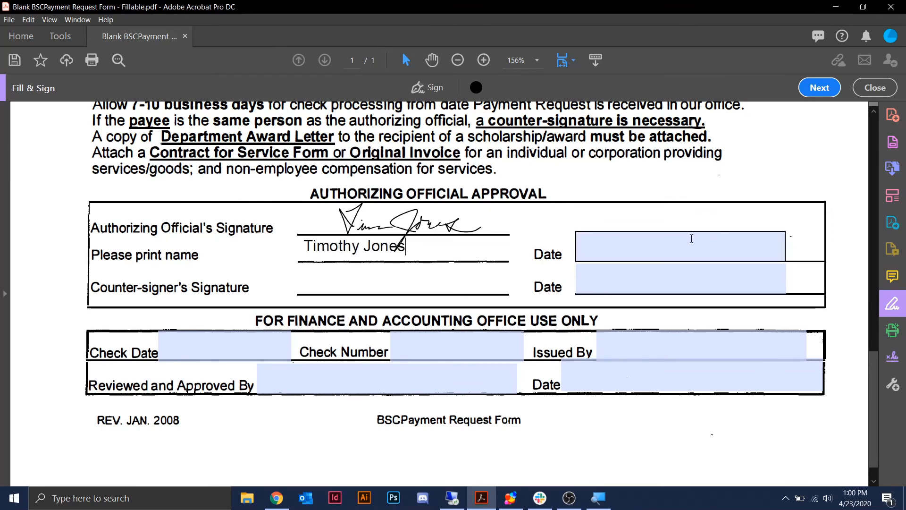
pyautogui.click(666, 241)
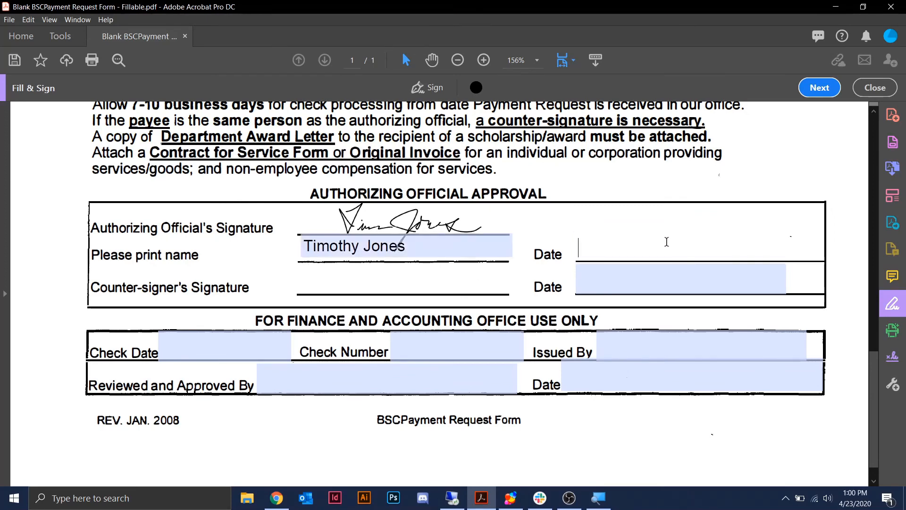
pyautogui.write('4/22/30')
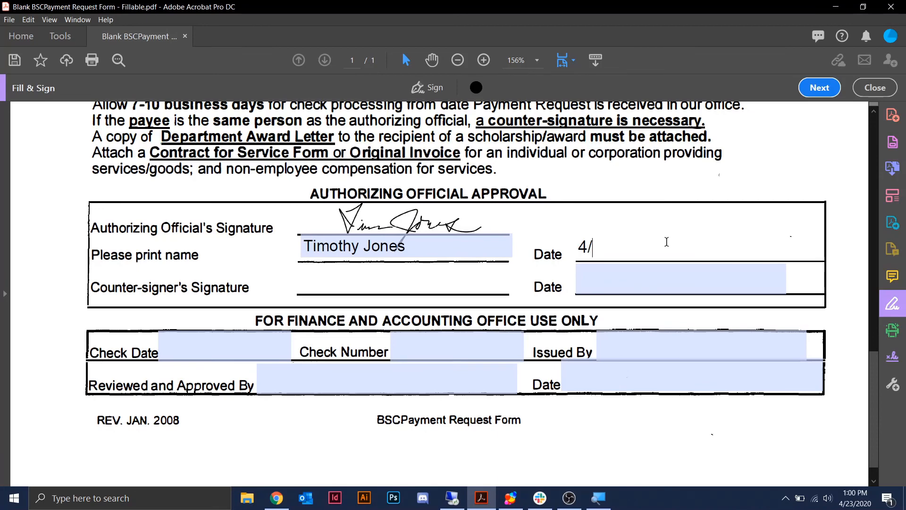
pyautogui.press('BackSpace')
pyautogui.write('2020')
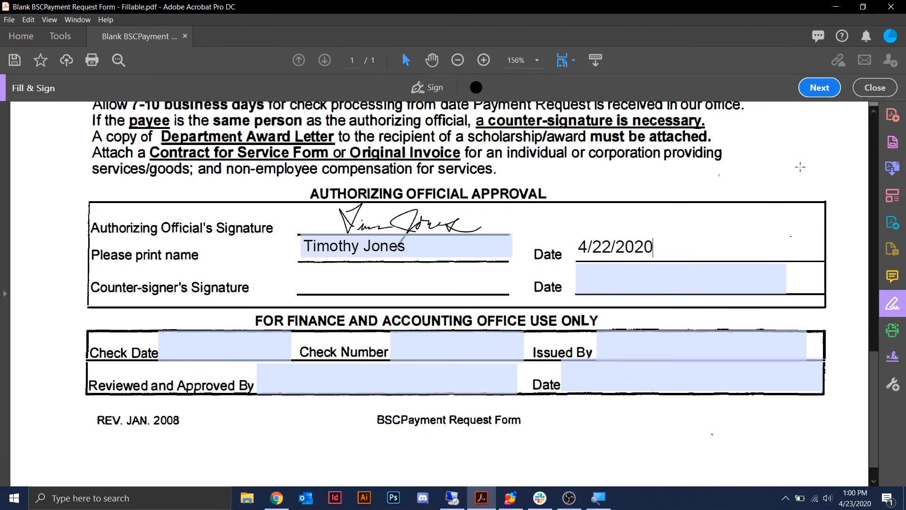
pyautogui.click(796, 167)
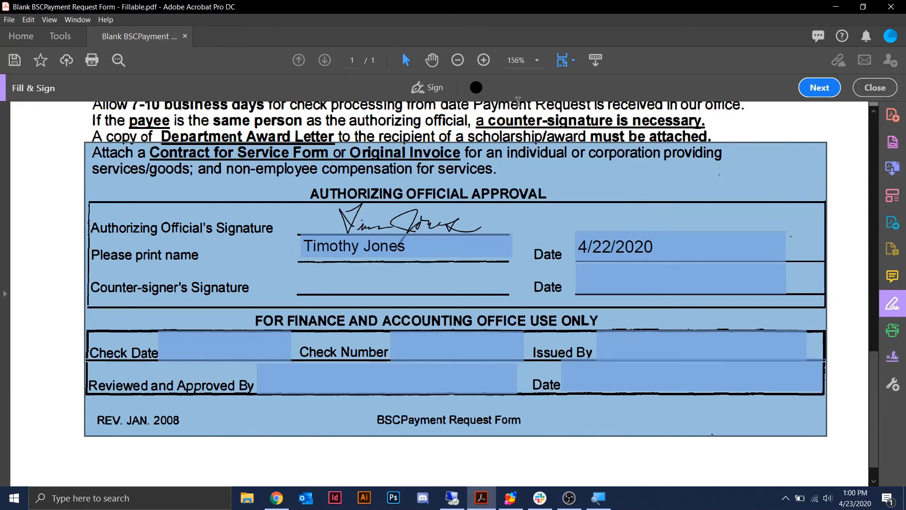
pyautogui.click(52, 209)
pyautogui.scroll(15, 52, 209)
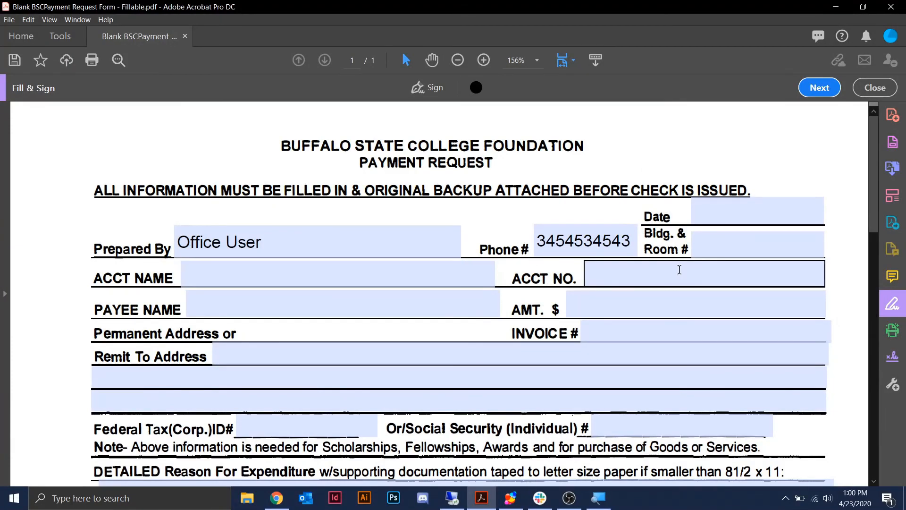
pyautogui.scroll(-13, 560, 172)
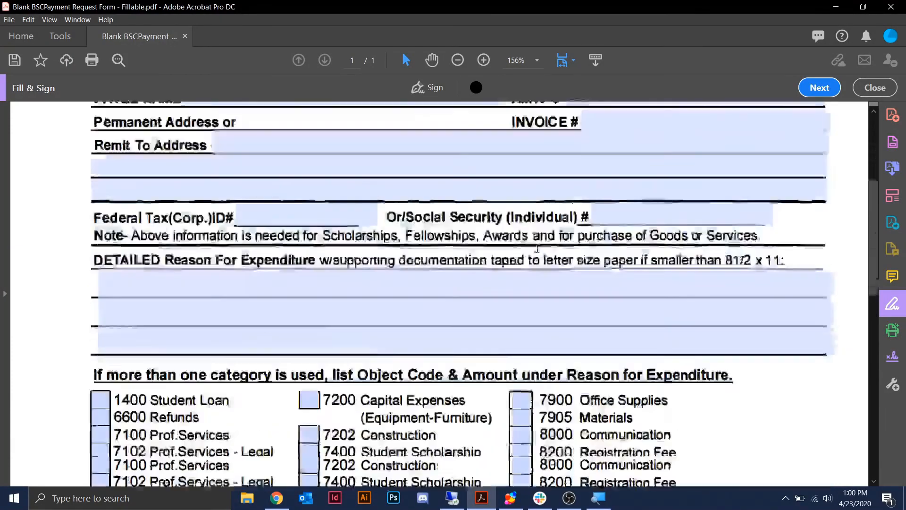
pyautogui.scroll(-1, 499, 362)
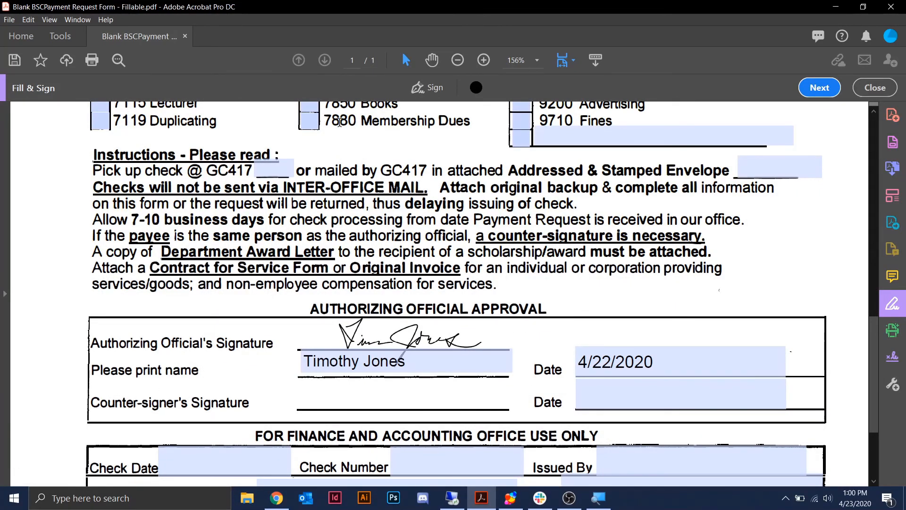
# - Save a copy to the Desktop as 'Prepared for X BSCPayment Request Form - Fillable.pdf'
pyautogui.click(9, 20)
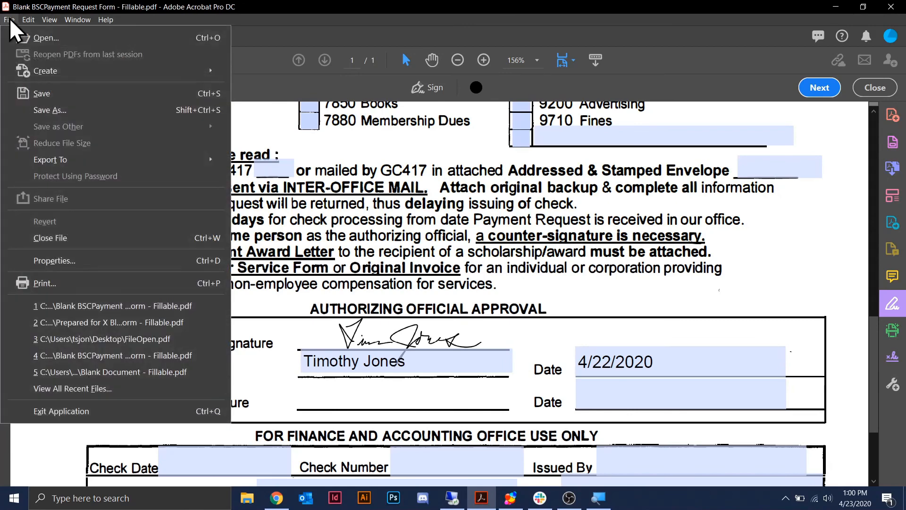
pyautogui.click(60, 113)
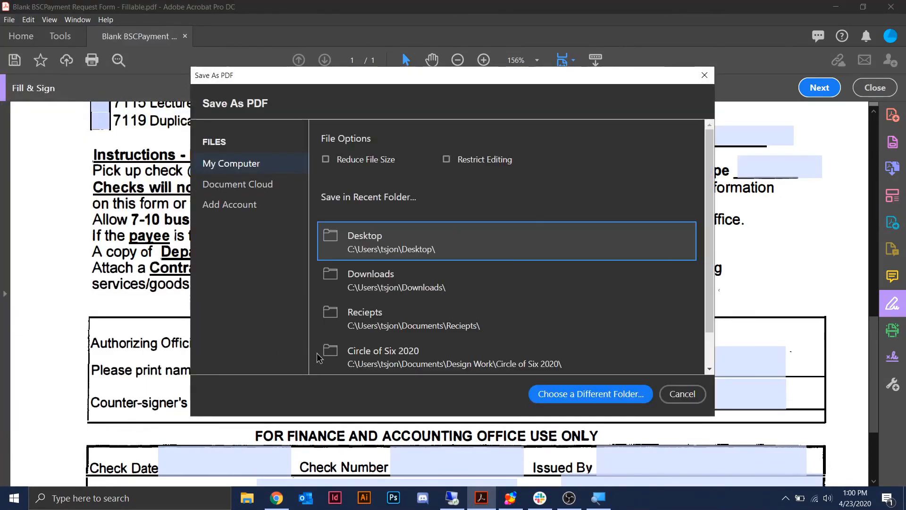
pyautogui.click(591, 394)
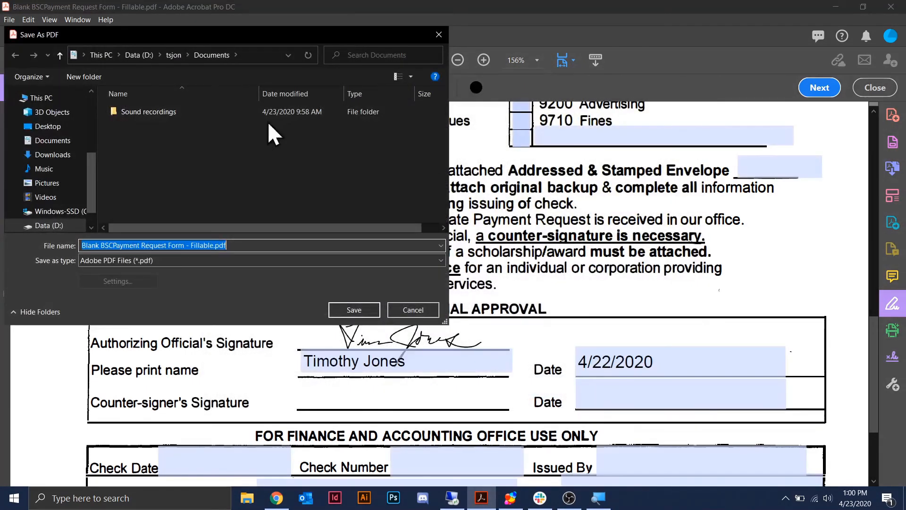
pyautogui.click(48, 126)
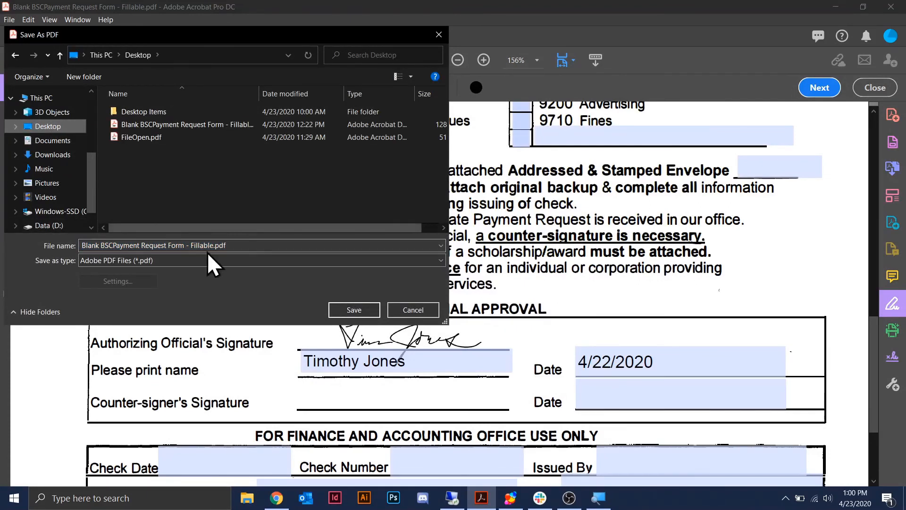
pyautogui.press('Home')
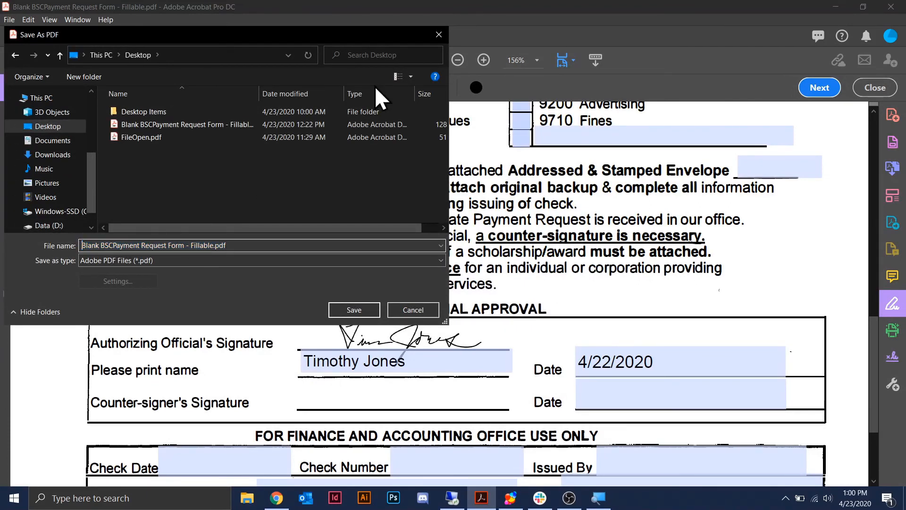
pyautogui.write('Prepared for X')
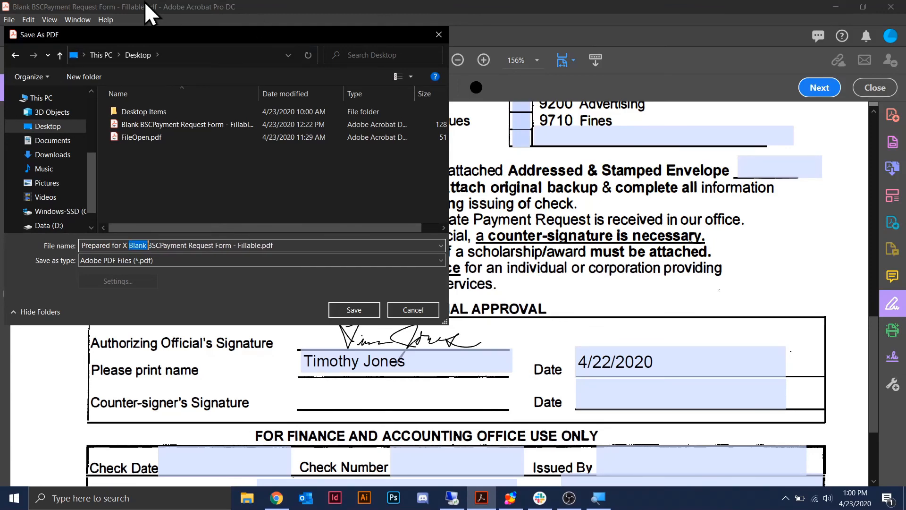
pyautogui.press('Delete')
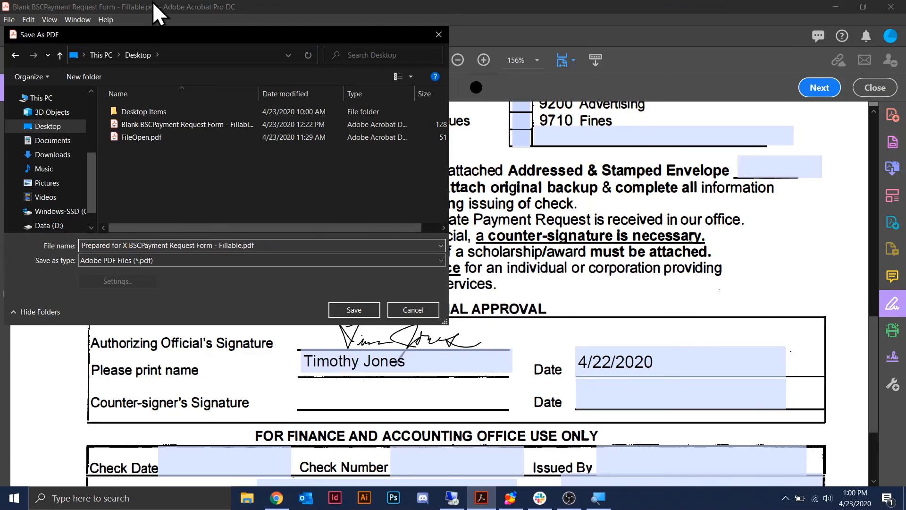
pyautogui.click(355, 311)
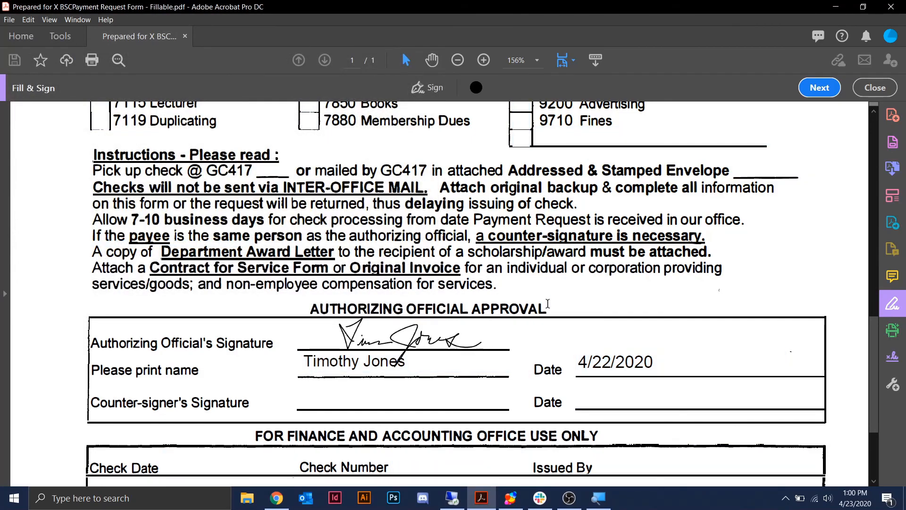
# - Close Acrobat and move the Prepared for X copy beside the original PDF on the desktop
pyautogui.click(891, 6)
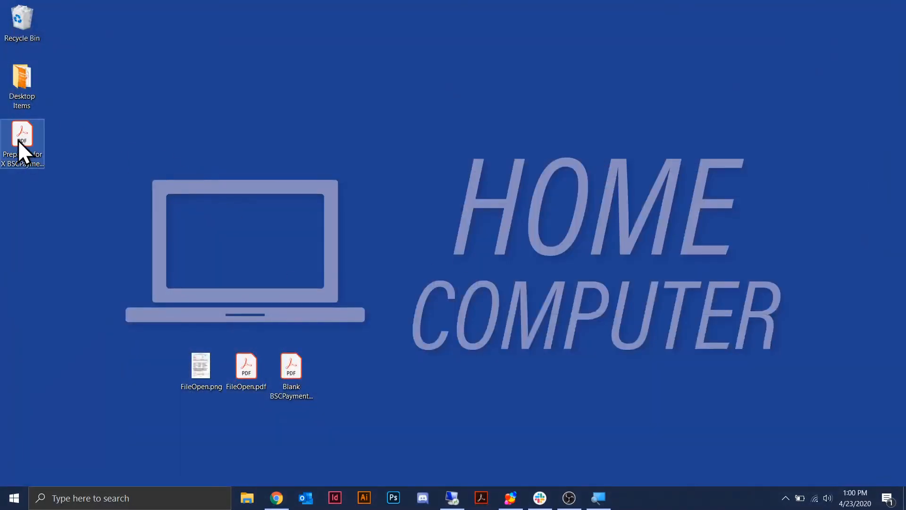
pyautogui.moveTo(18, 140); pyautogui.dragTo(332, 376)
pyautogui.click(280, 386)
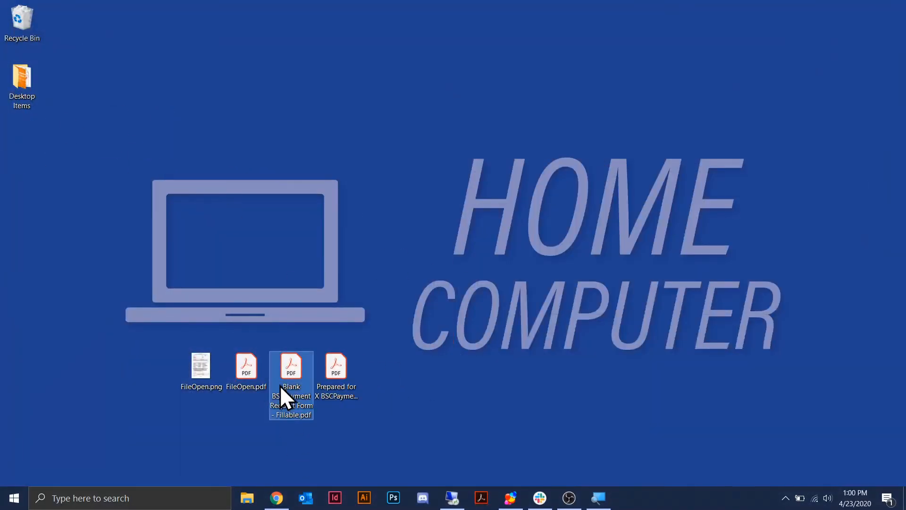
pyautogui.click(347, 390)
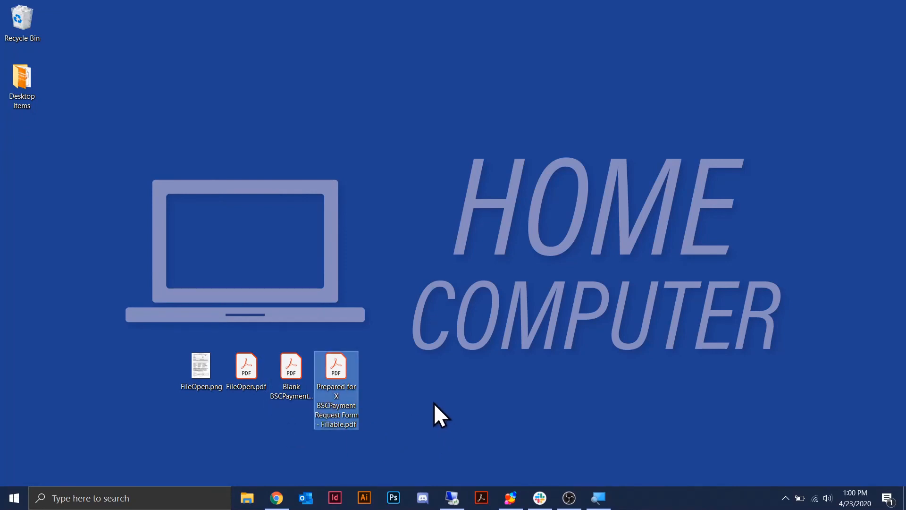
# - Open the Prepared for X copy in Acrobat and scroll through it to check it
pyautogui.moveTo(341, 366)
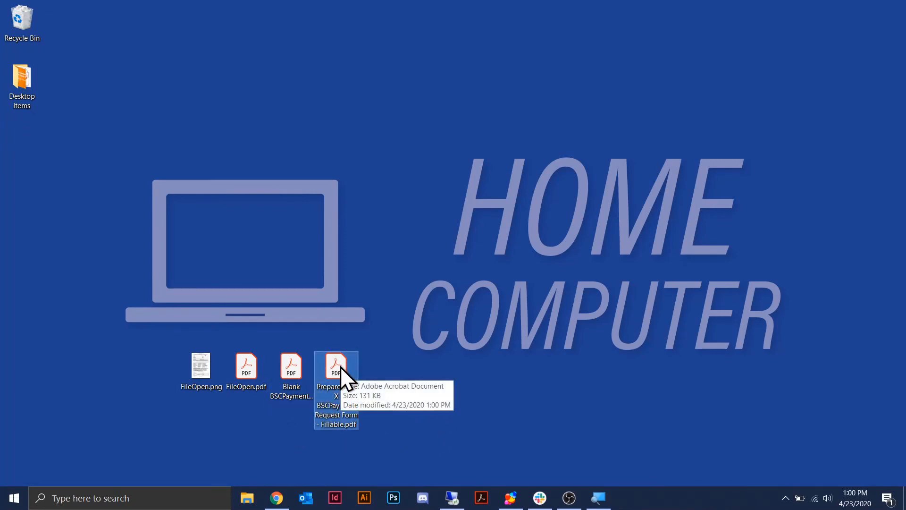
pyautogui.doubleClick(334, 362)
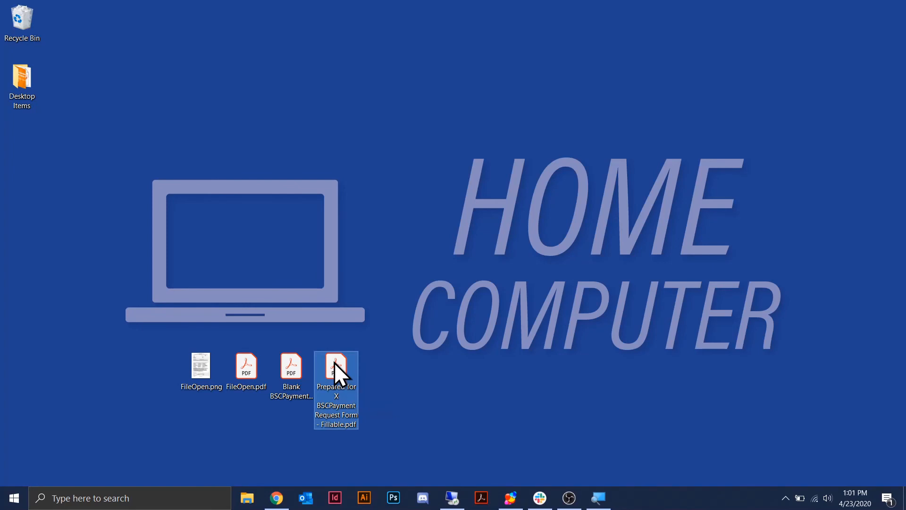
pyautogui.scroll(-10, 481, 310)
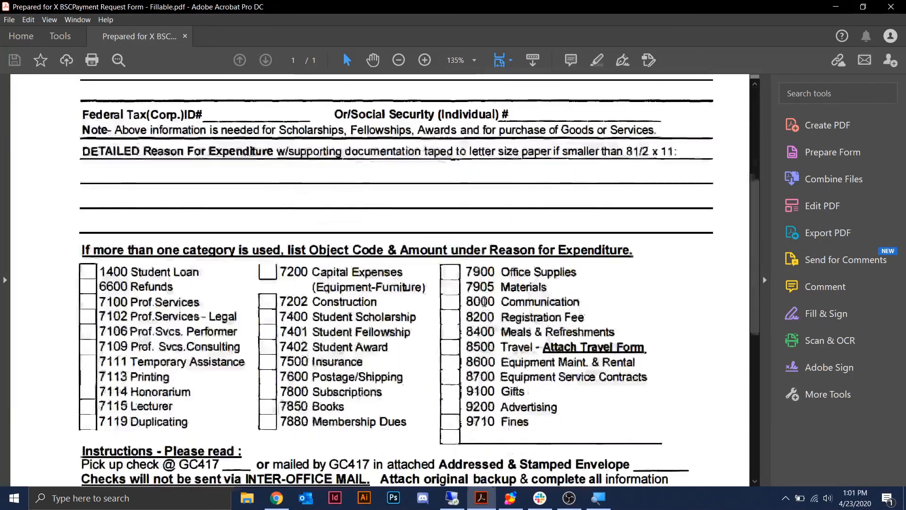
pyautogui.scroll(10, 358, 334)
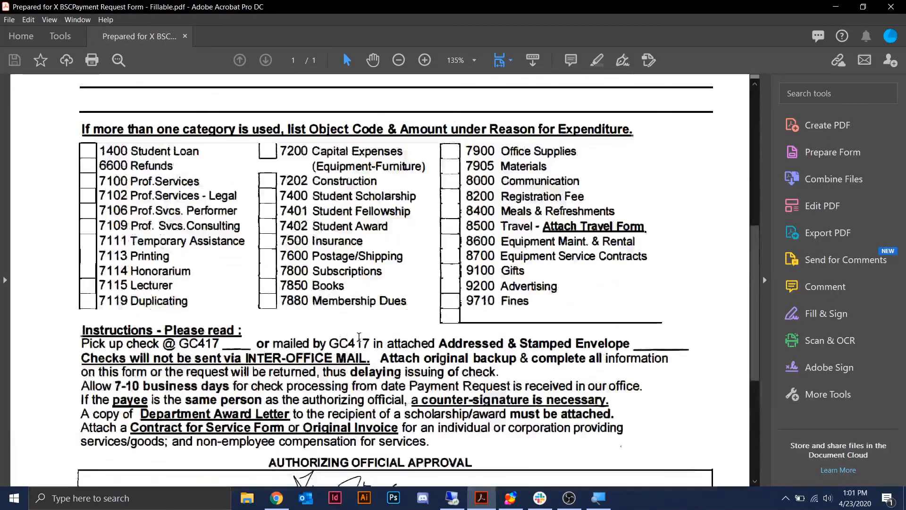
pyautogui.scroll(-10, 417, 253)
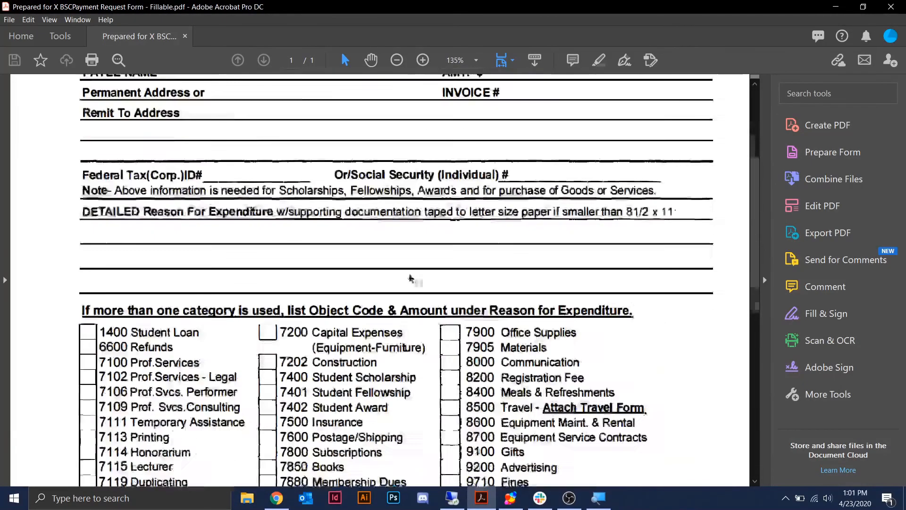